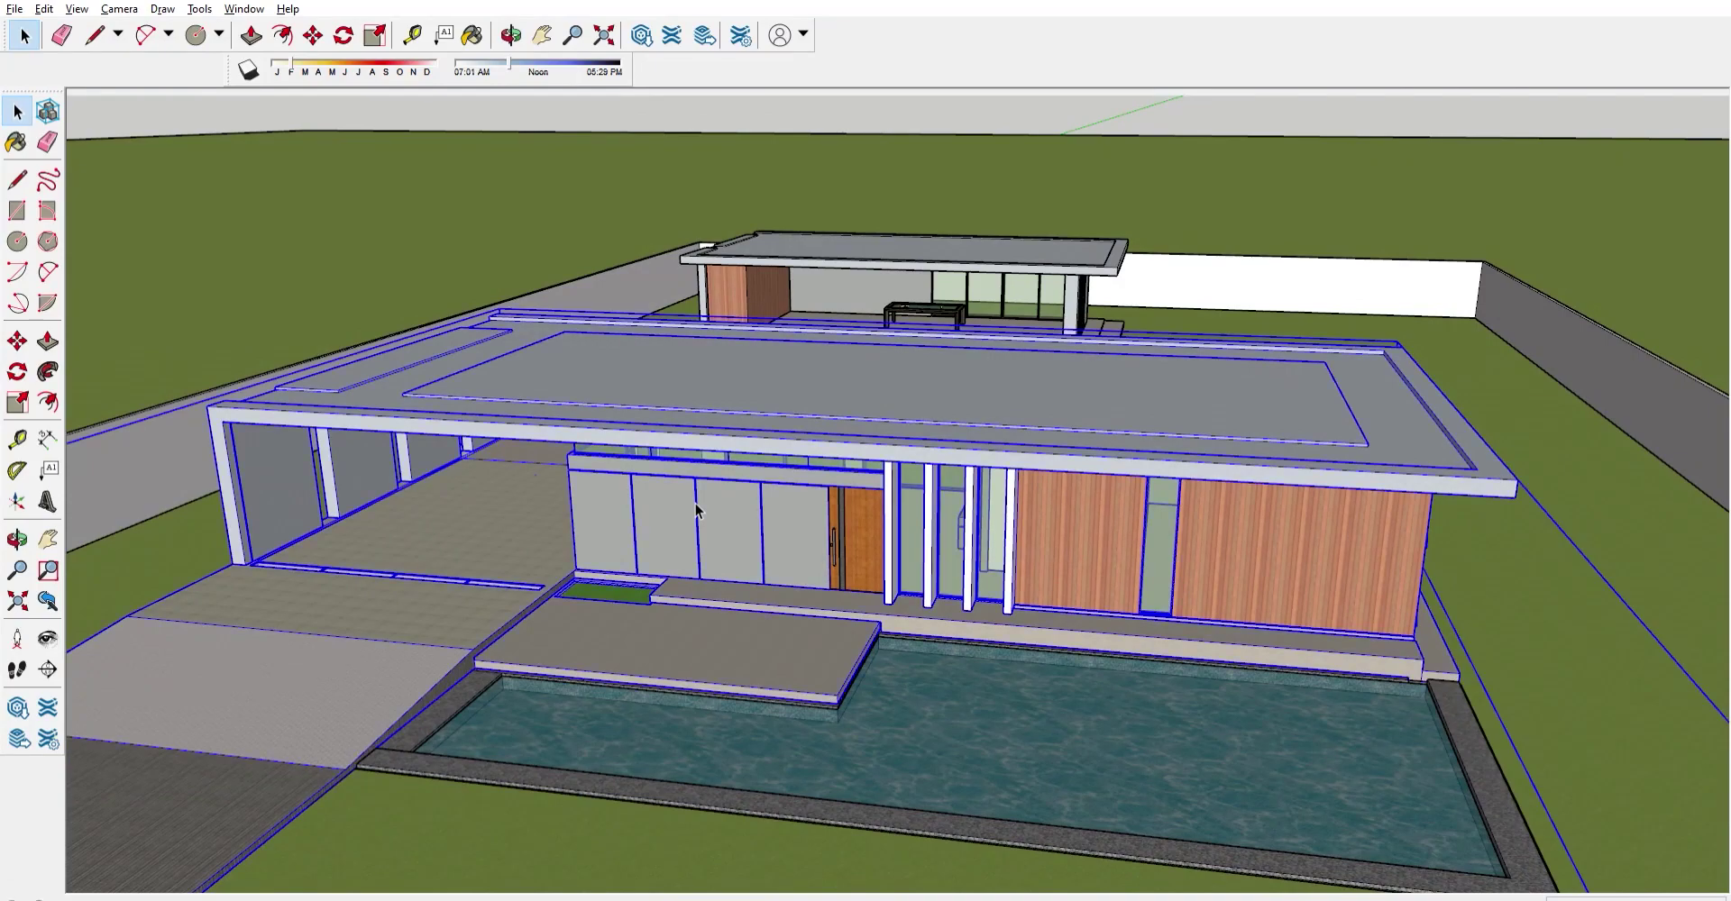
Inspect the main house and the connected geometry of the rear pool deck, then clear the selection
double_click(696, 511)
key("Escape")
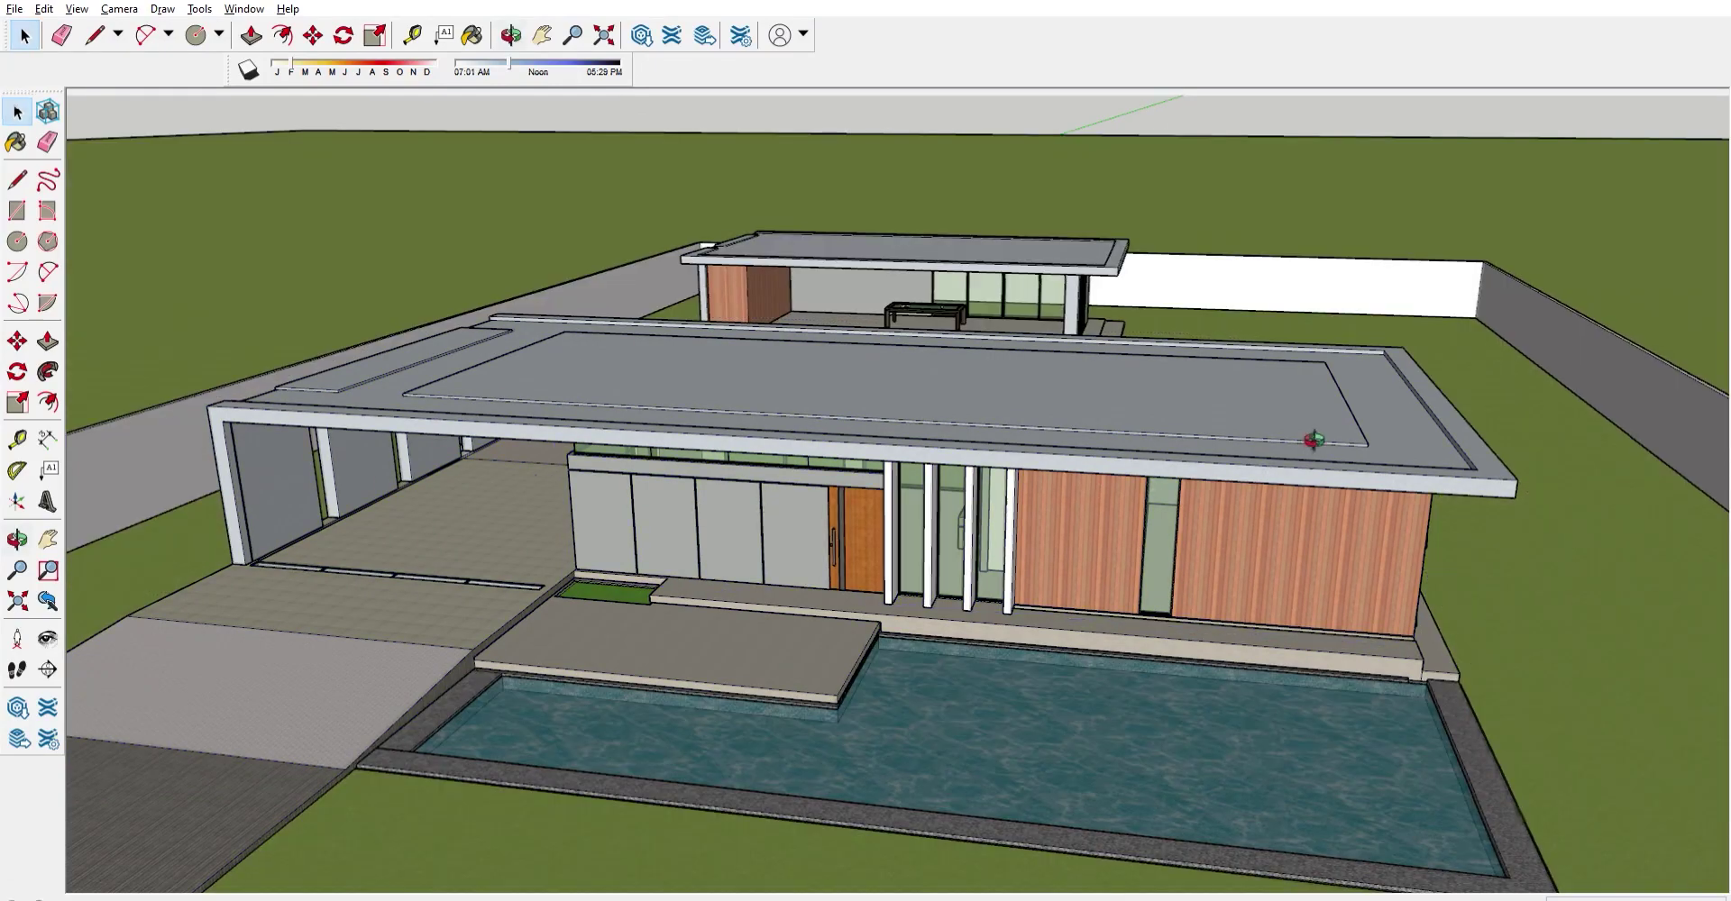
middle_click_drag(1314, 439, 765, 472)
scroll(761, 651, "up", 4)
left_click(761, 647)
triple_click(761, 647)
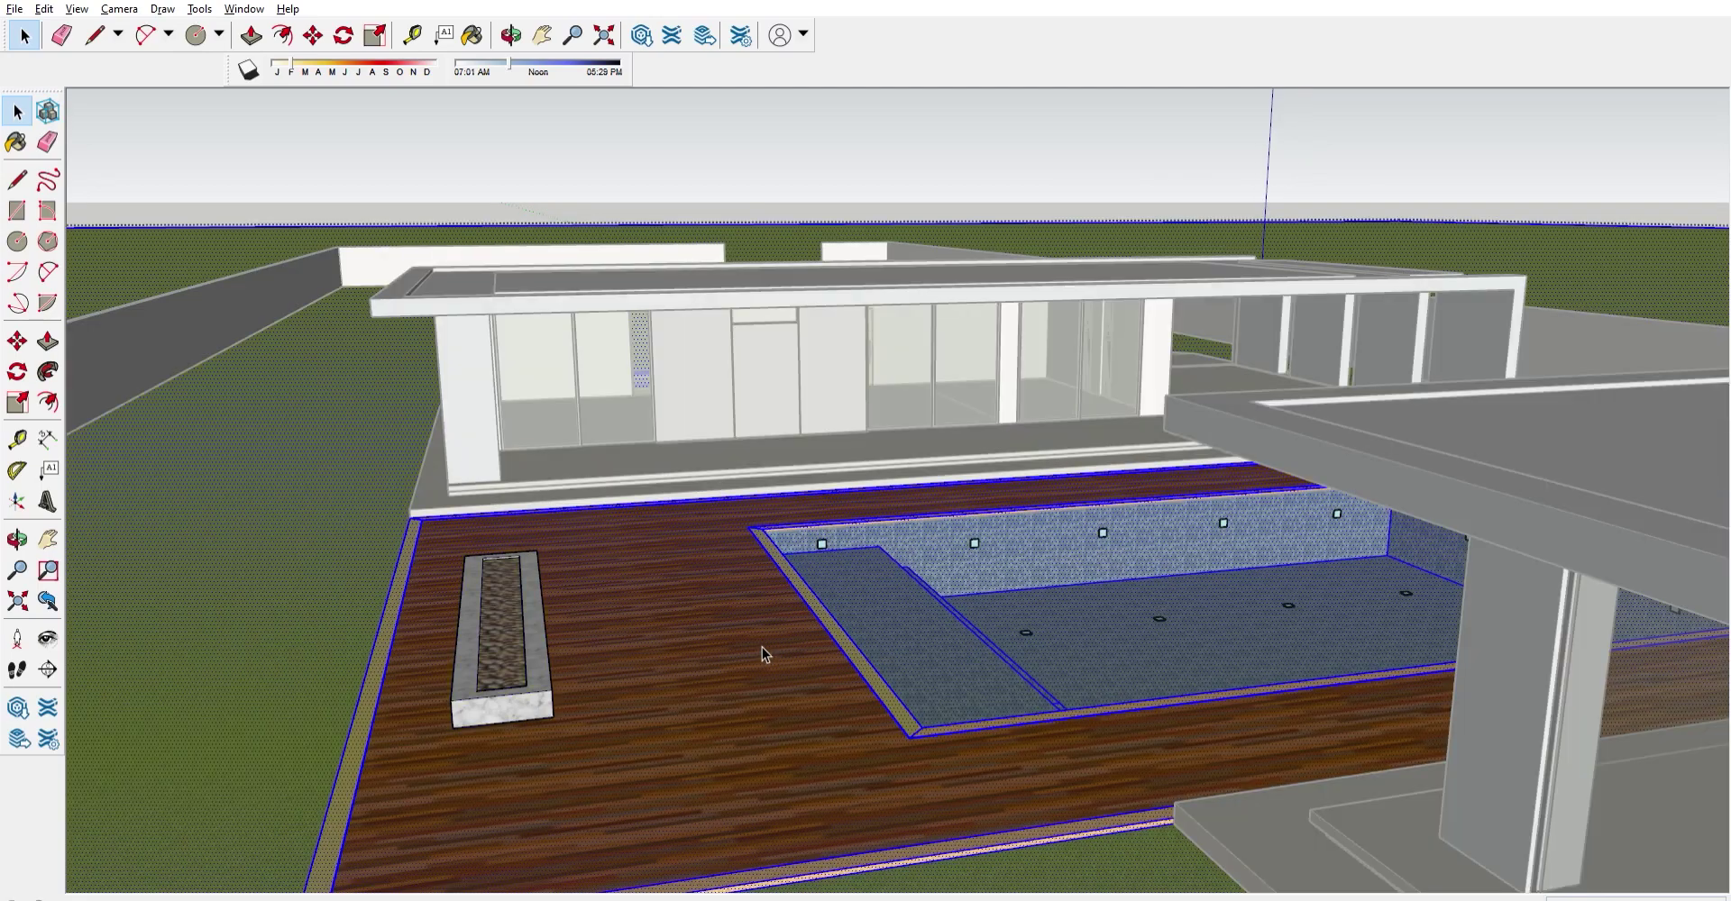
key("Escape")
Open the rear swimming pool's group, select its connected inner faces, and inspect the assigned materials with the Paint tool
scroll(967, 619, "up", 6)
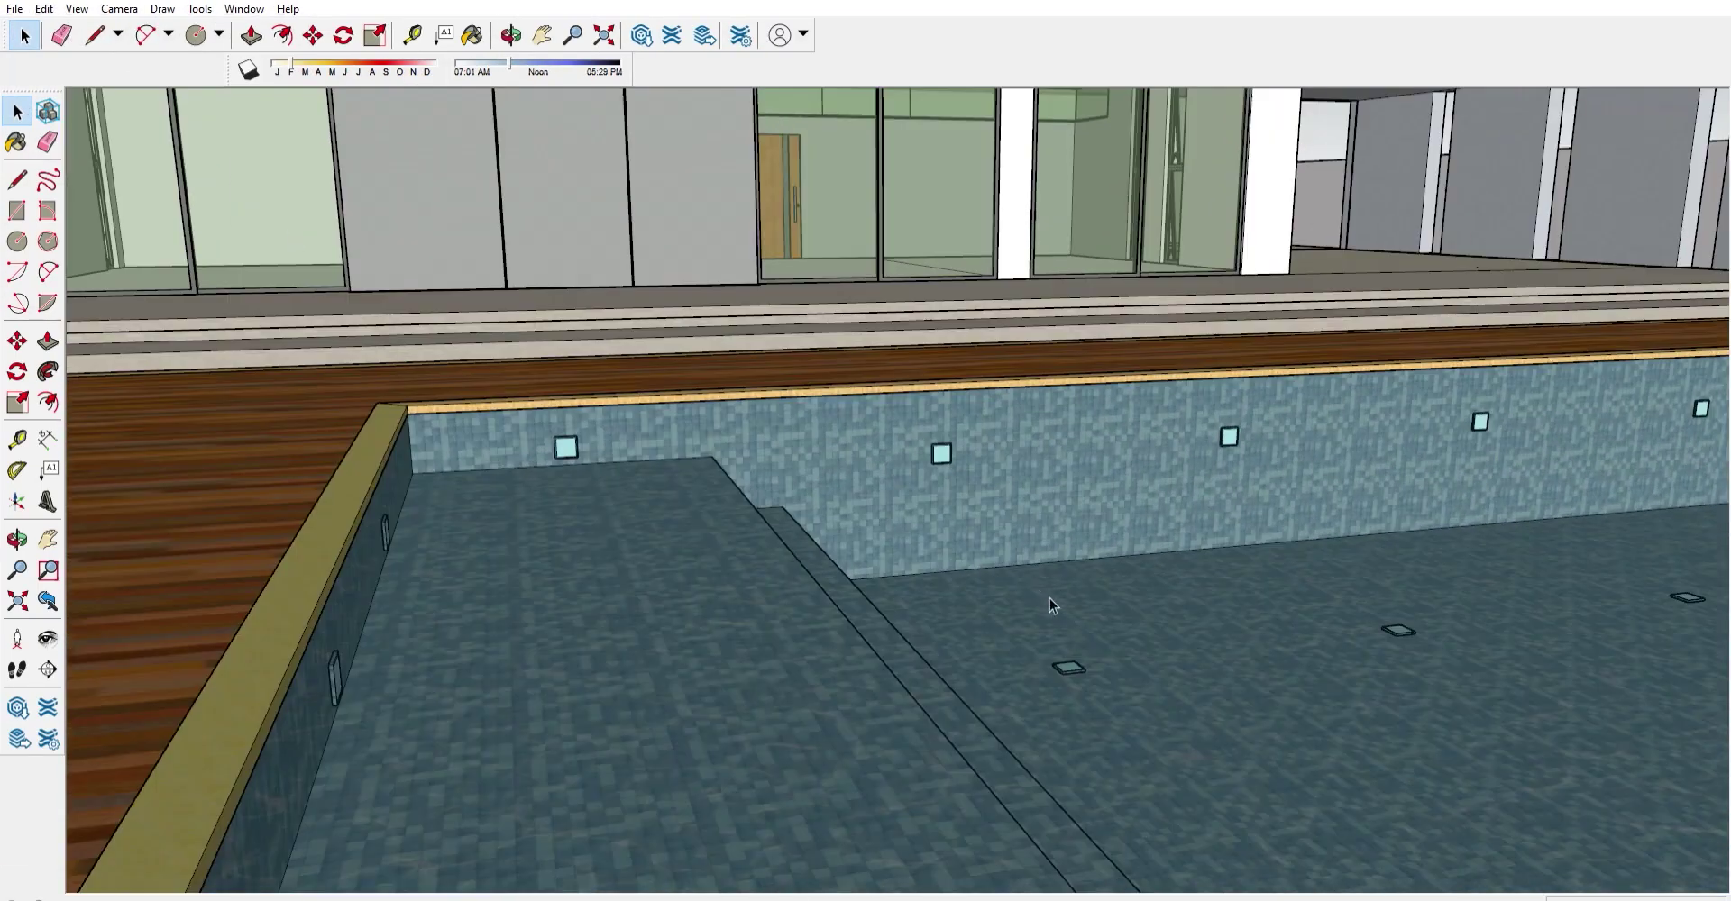
double_click(979, 560)
triple_click(937, 559)
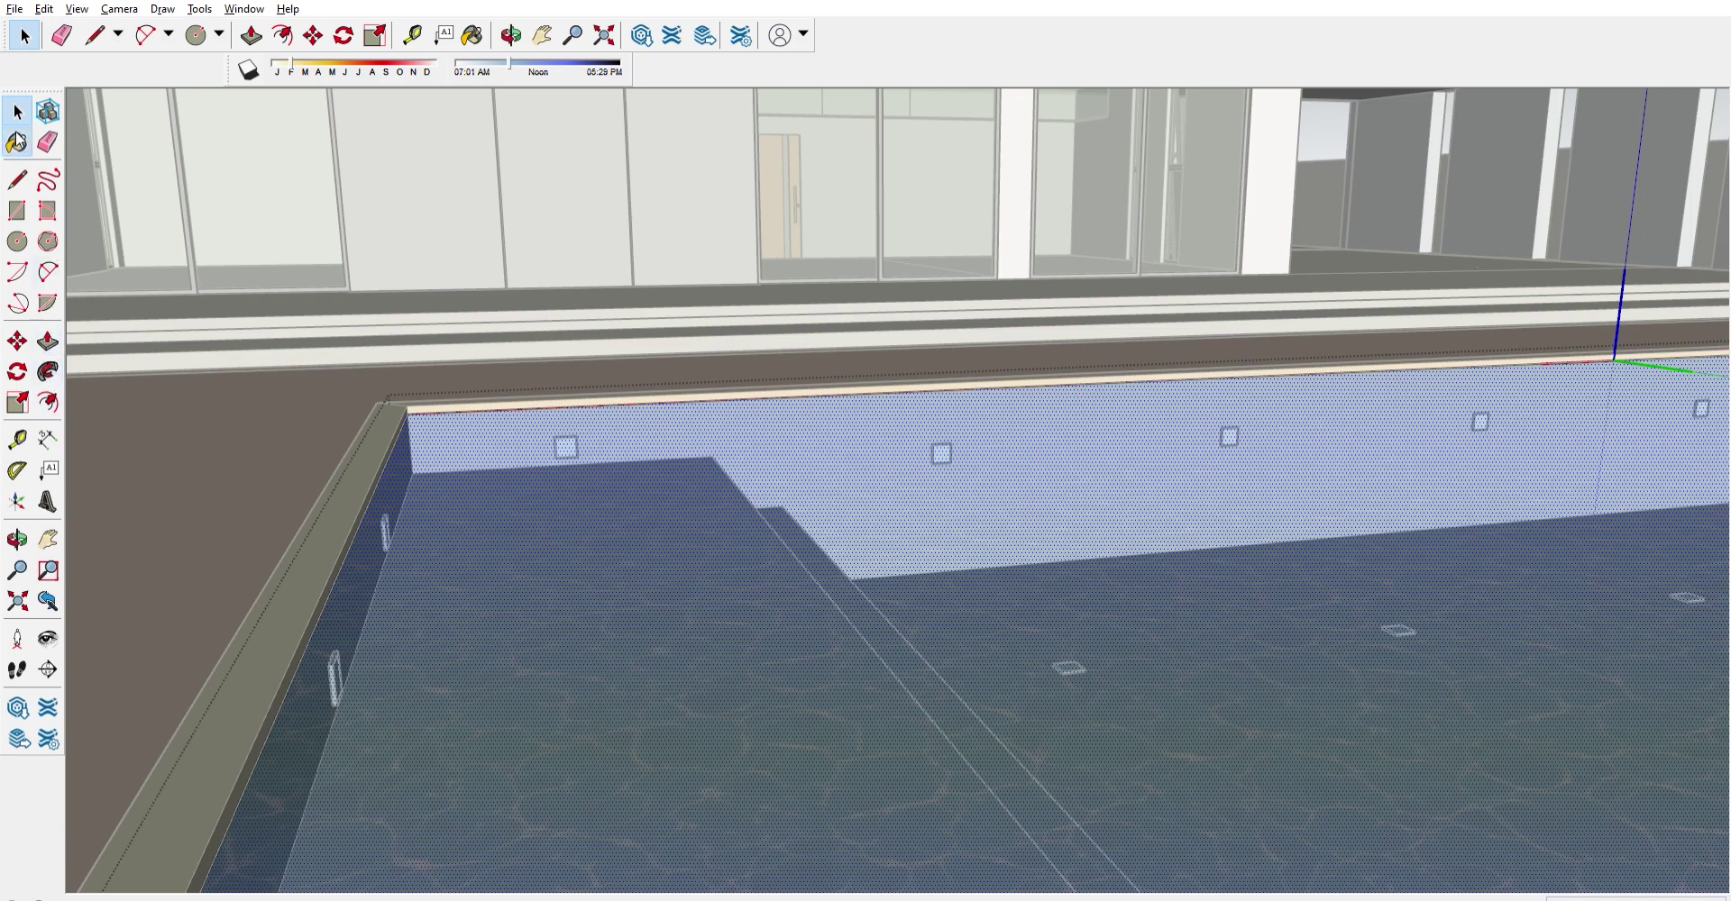
key("b")
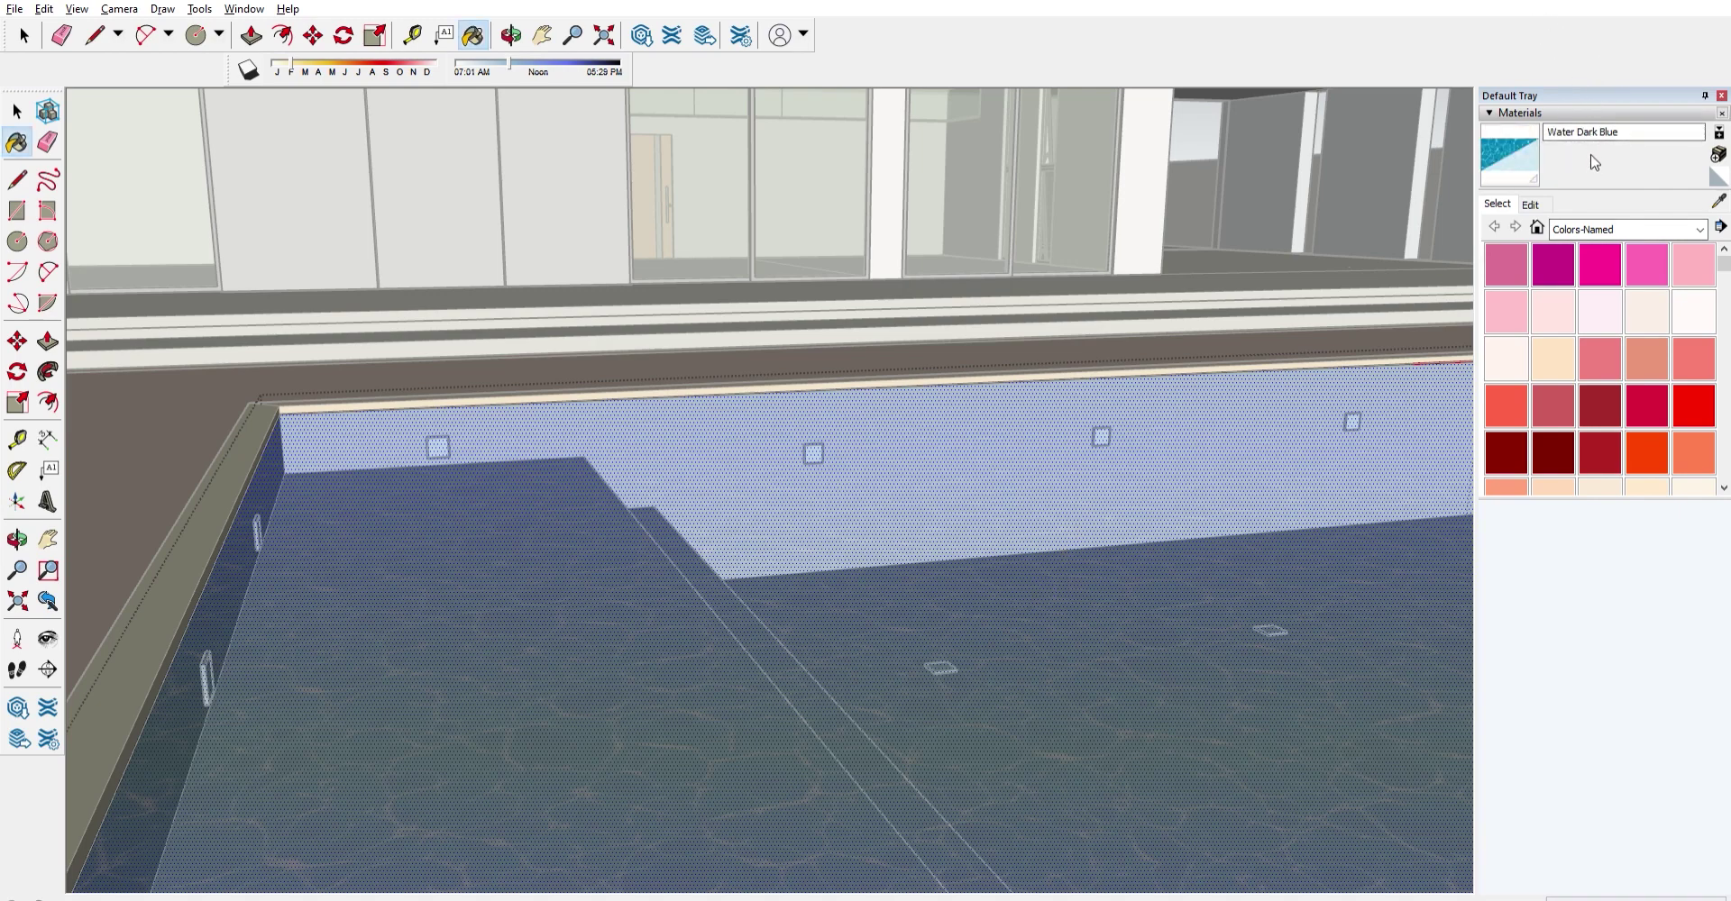
scroll(929, 476, "down", 2)
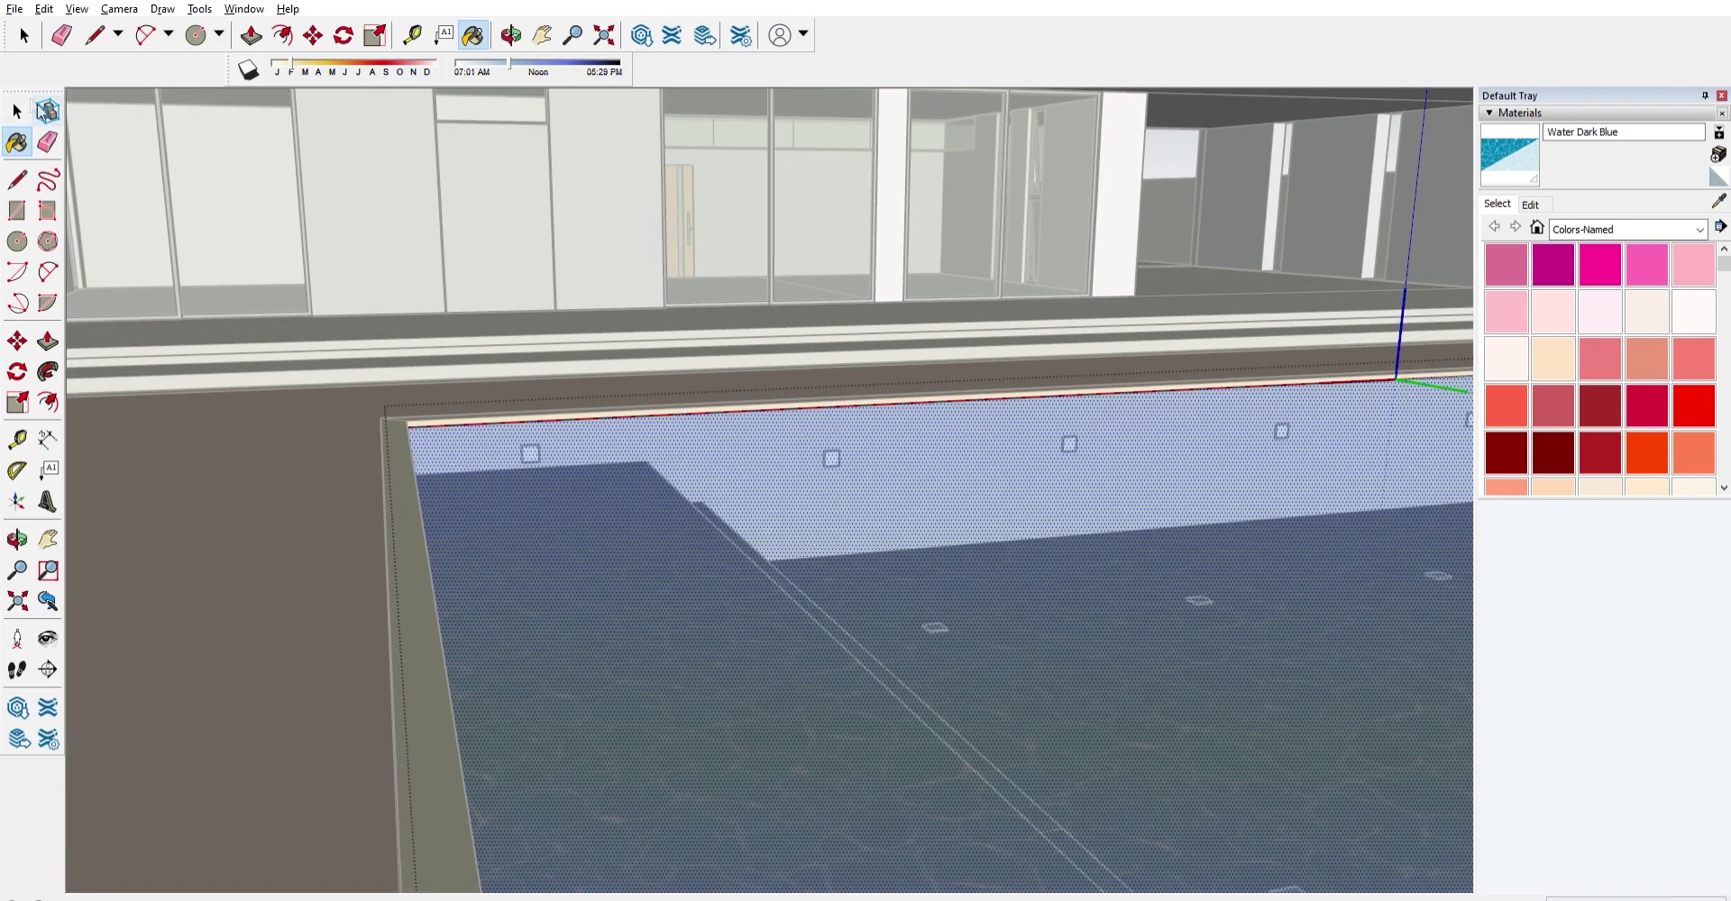
left_click(519, 393)
Examine the front entrance, carport paving, roof edge and fascia textures of the main house up close
scroll(523, 397, "down", 3)
middle_click_drag(537, 419, 838, 544)
scroll(798, 516, "down", 6)
scroll(635, 464, "up", 8)
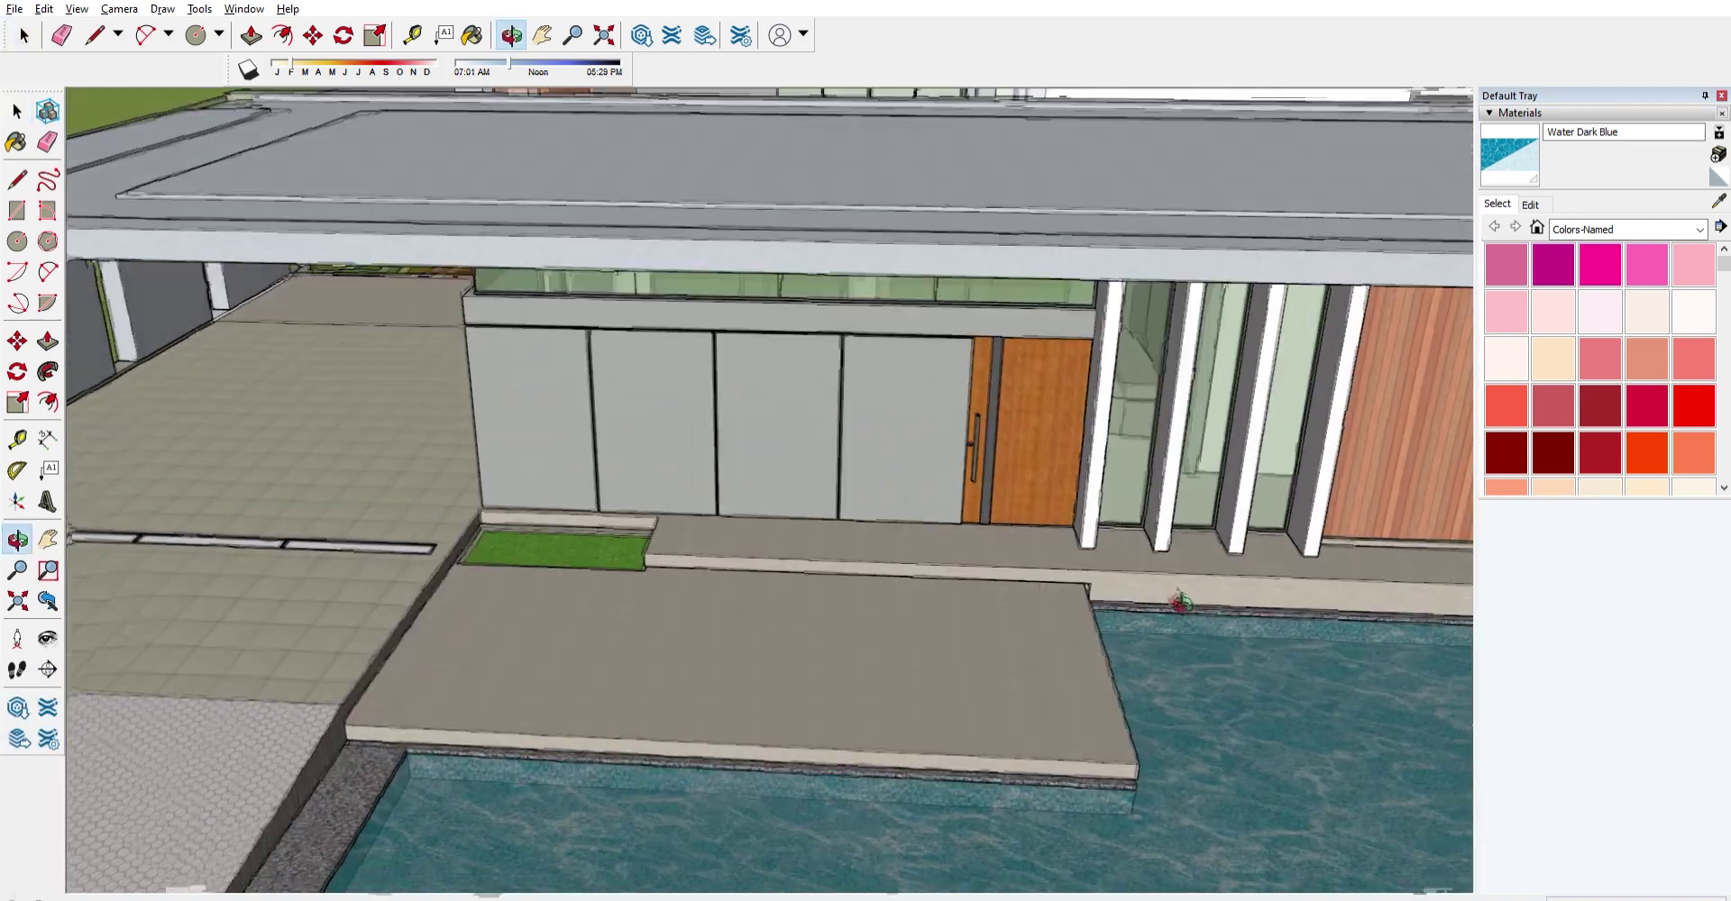
middle_click_drag(1181, 603, 1484, 507)
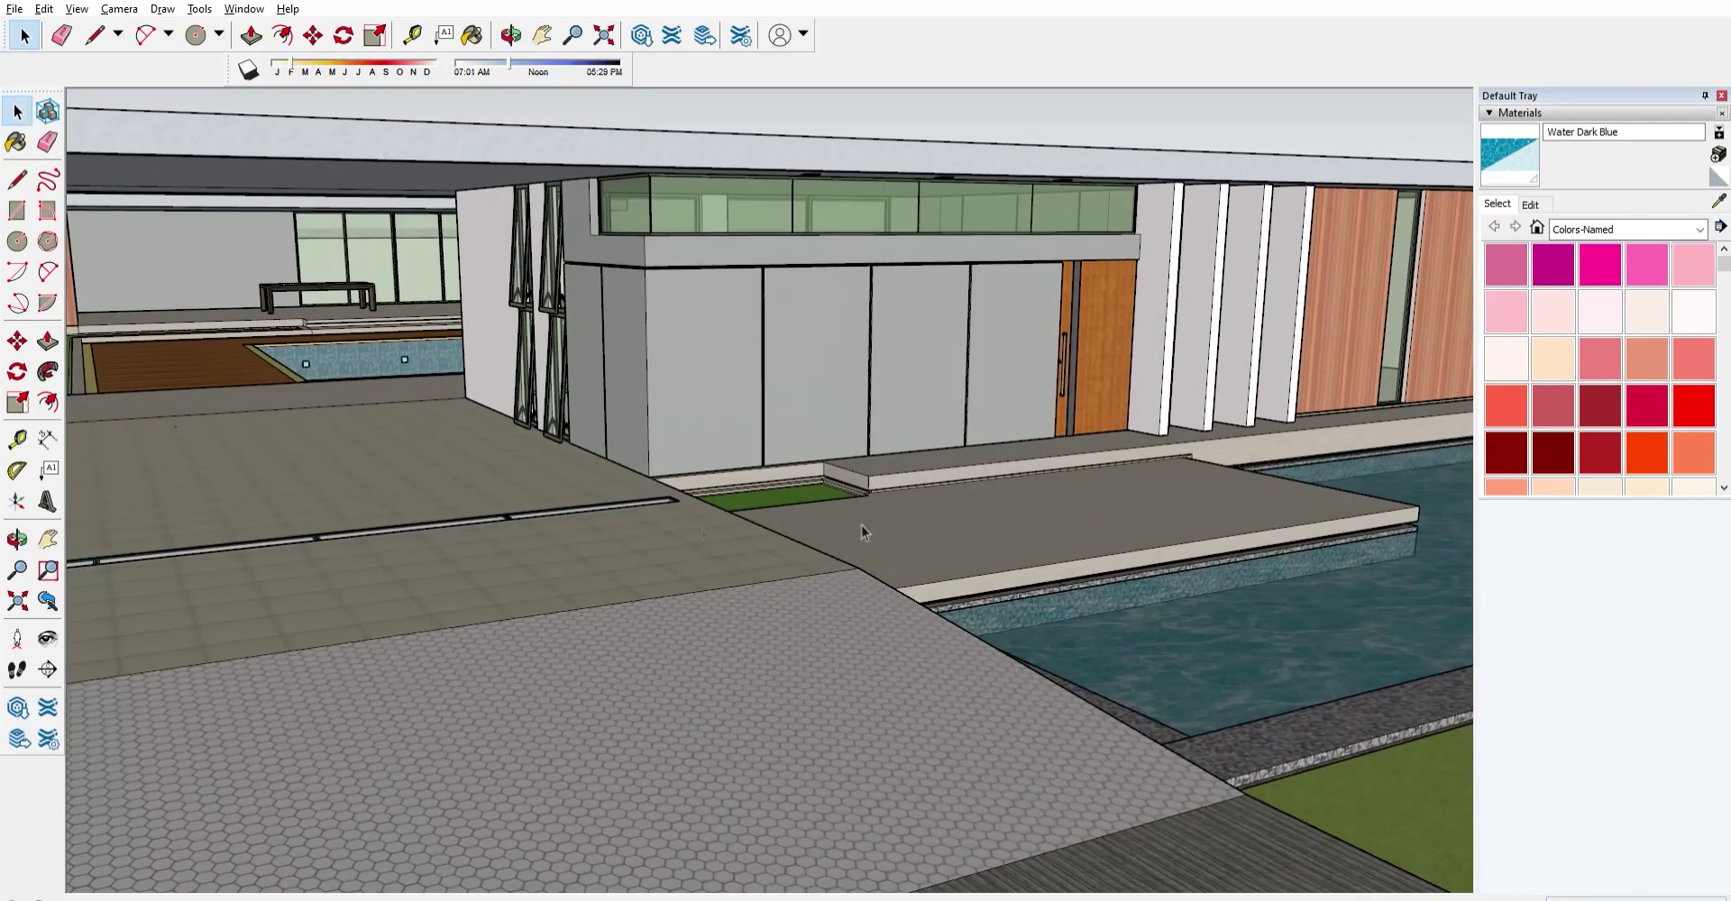
middle_click_drag(863, 533, 703, 465)
scroll(338, 325, "up", 8)
scroll(359, 339, "down", 8)
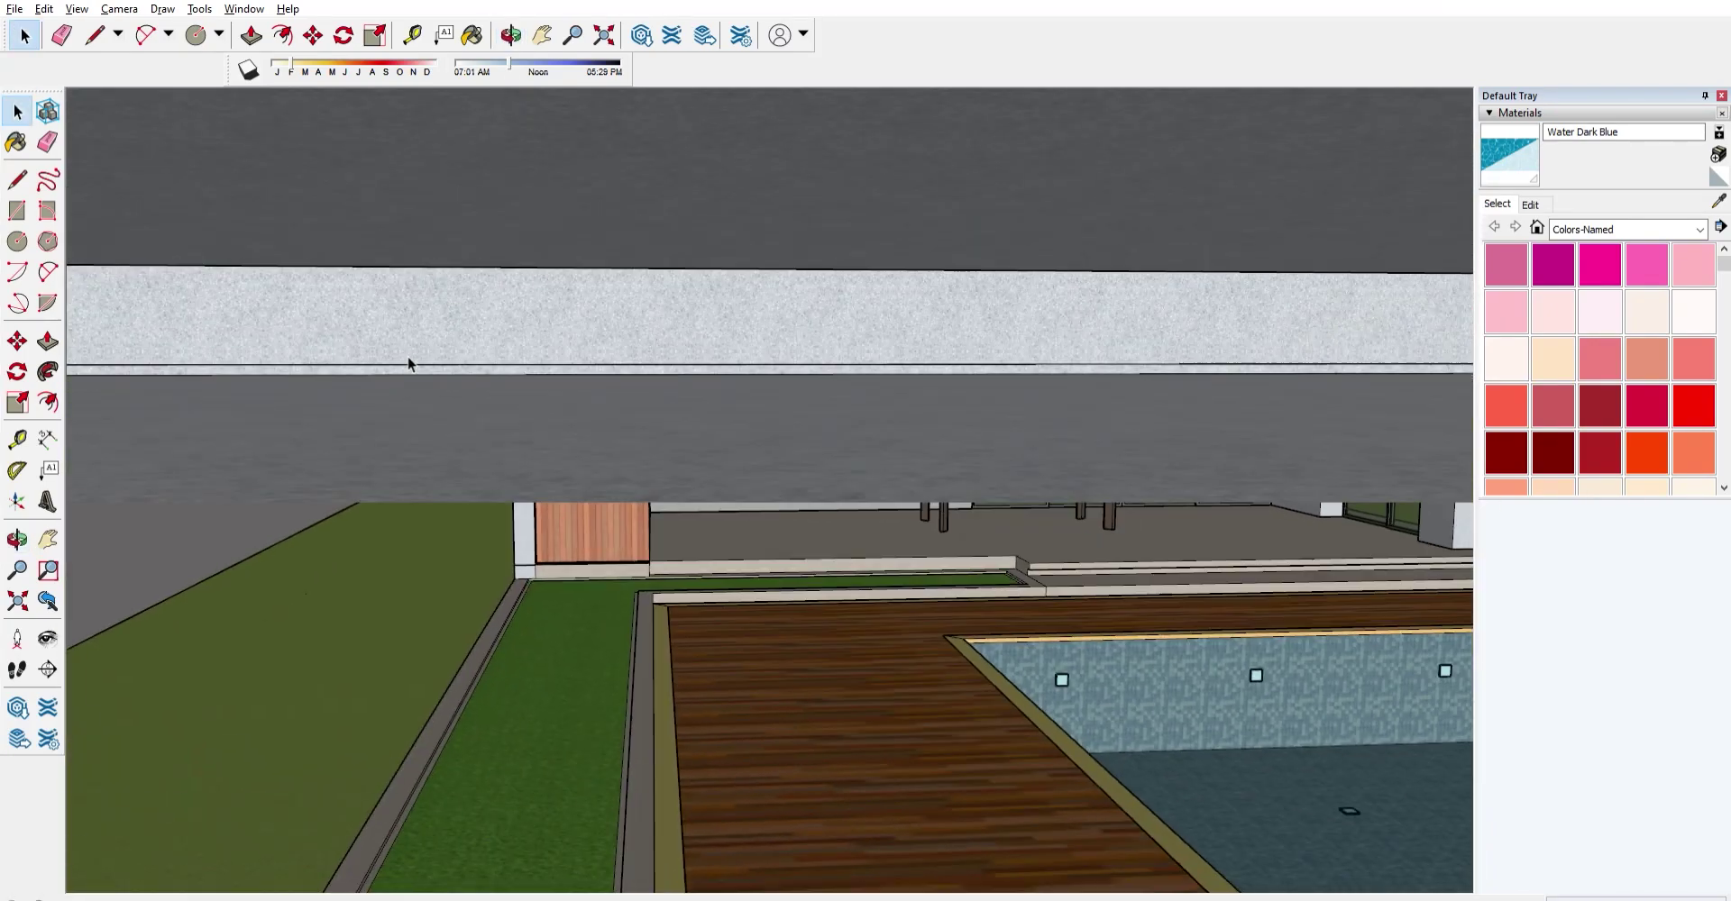
scroll(413, 392, "up", 10)
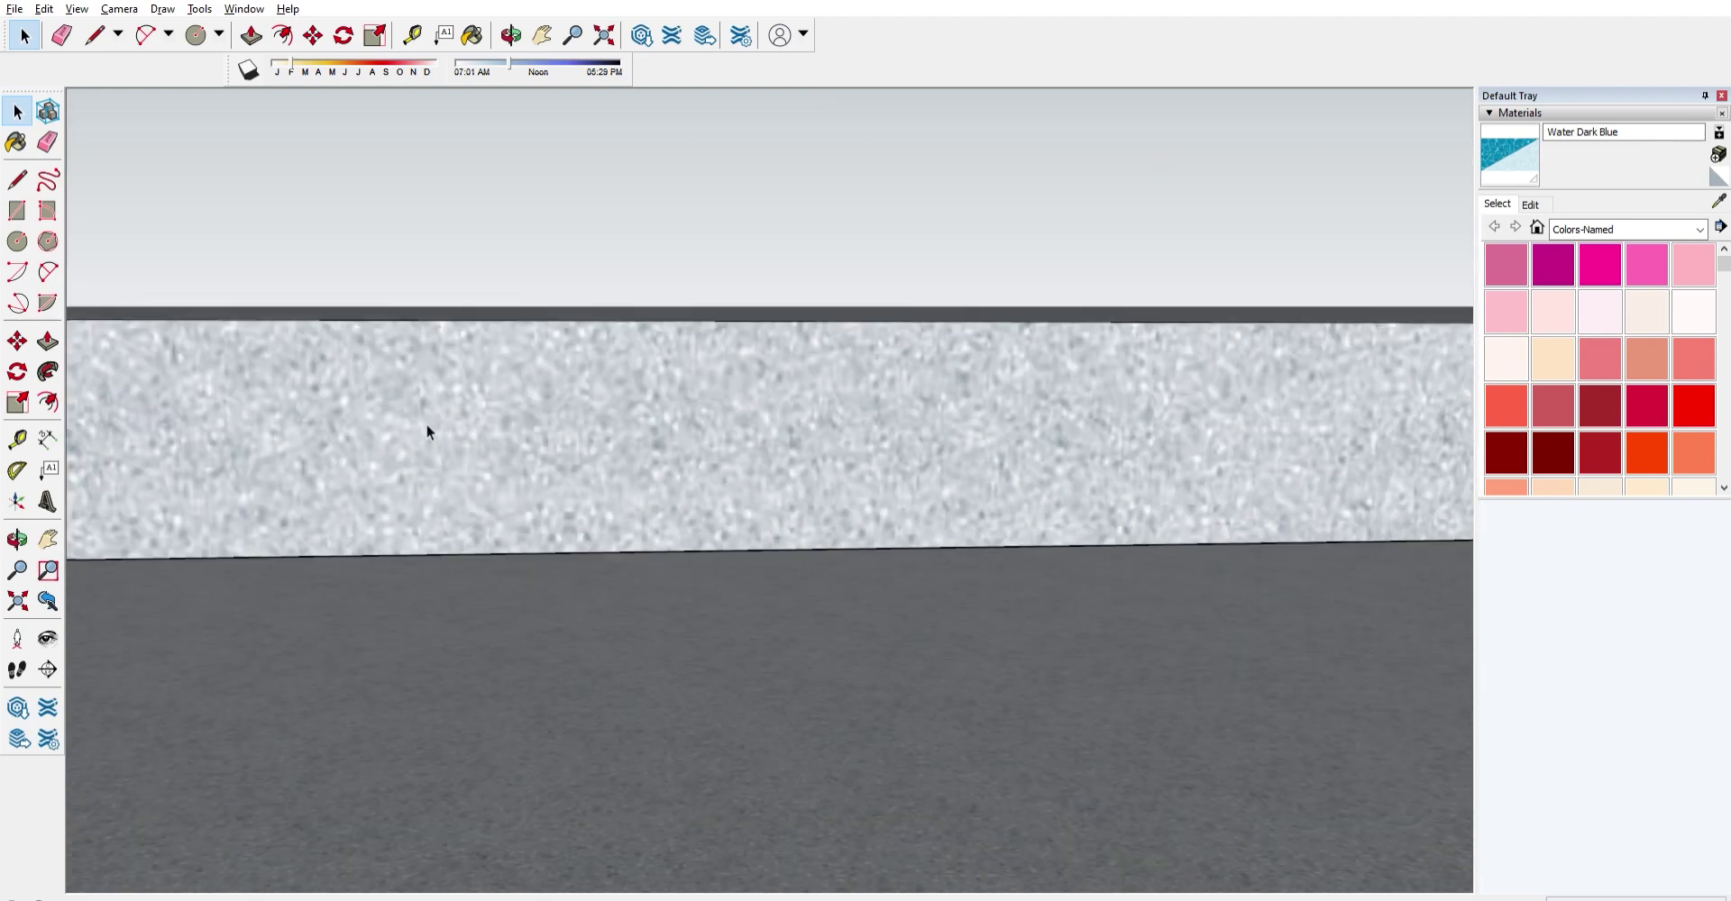
middle_click_drag(428, 431, 627, 357)
scroll(620, 377, "down", 8)
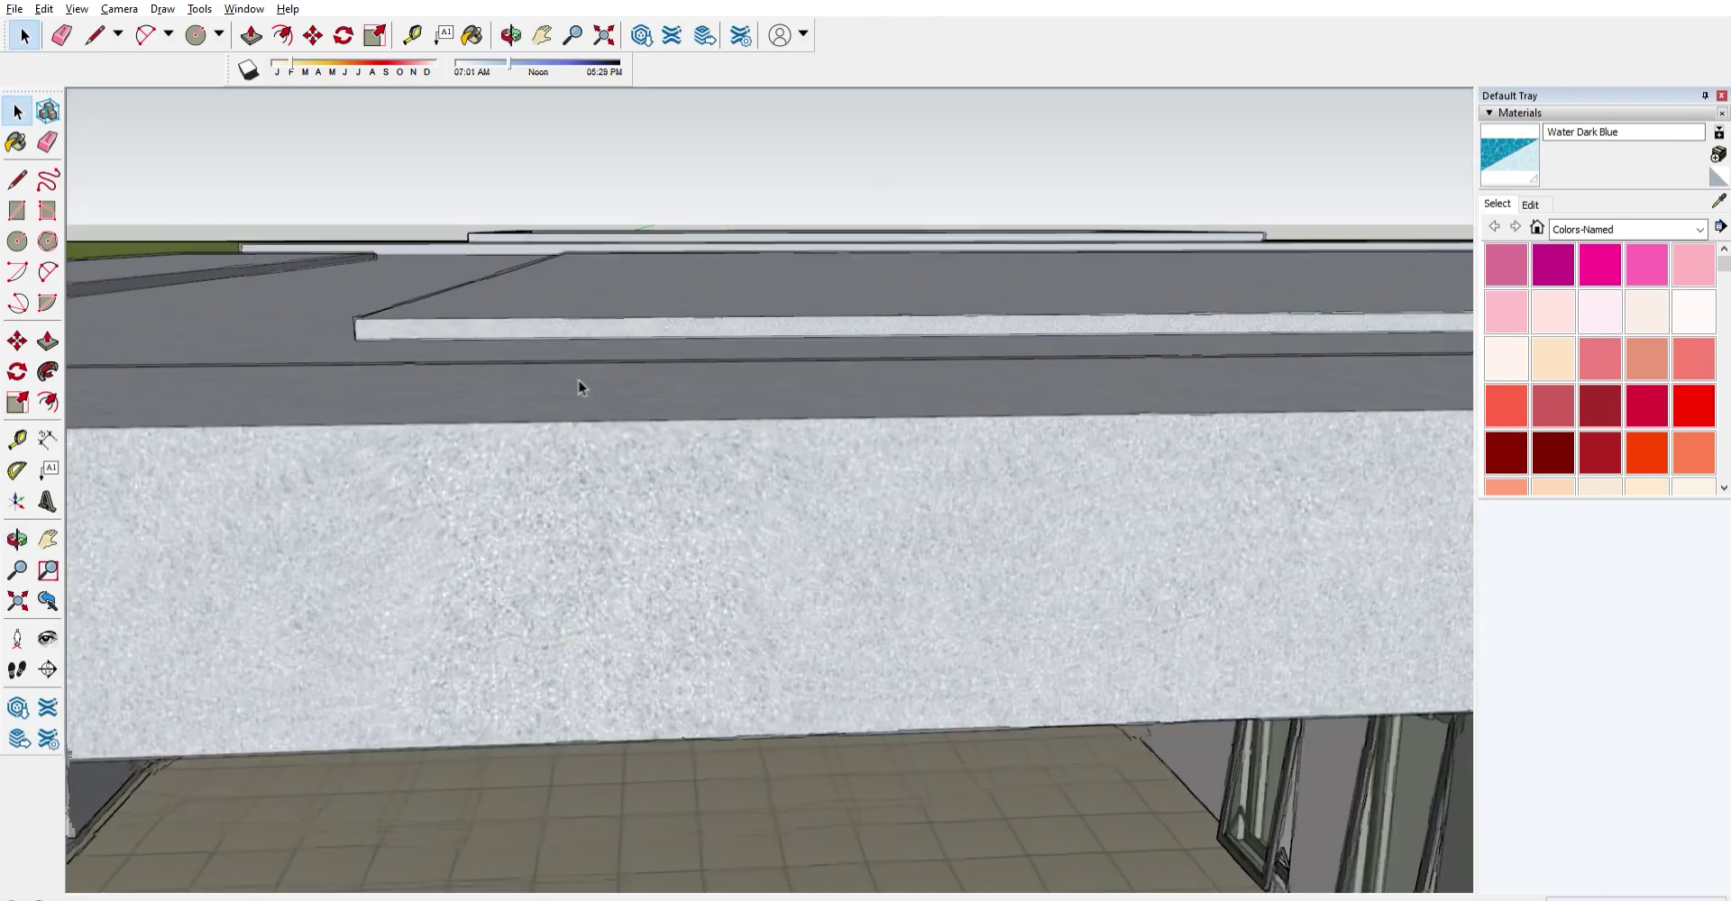
scroll(575, 416, "down", 8)
middle_click_drag(1014, 650, 704, 582)
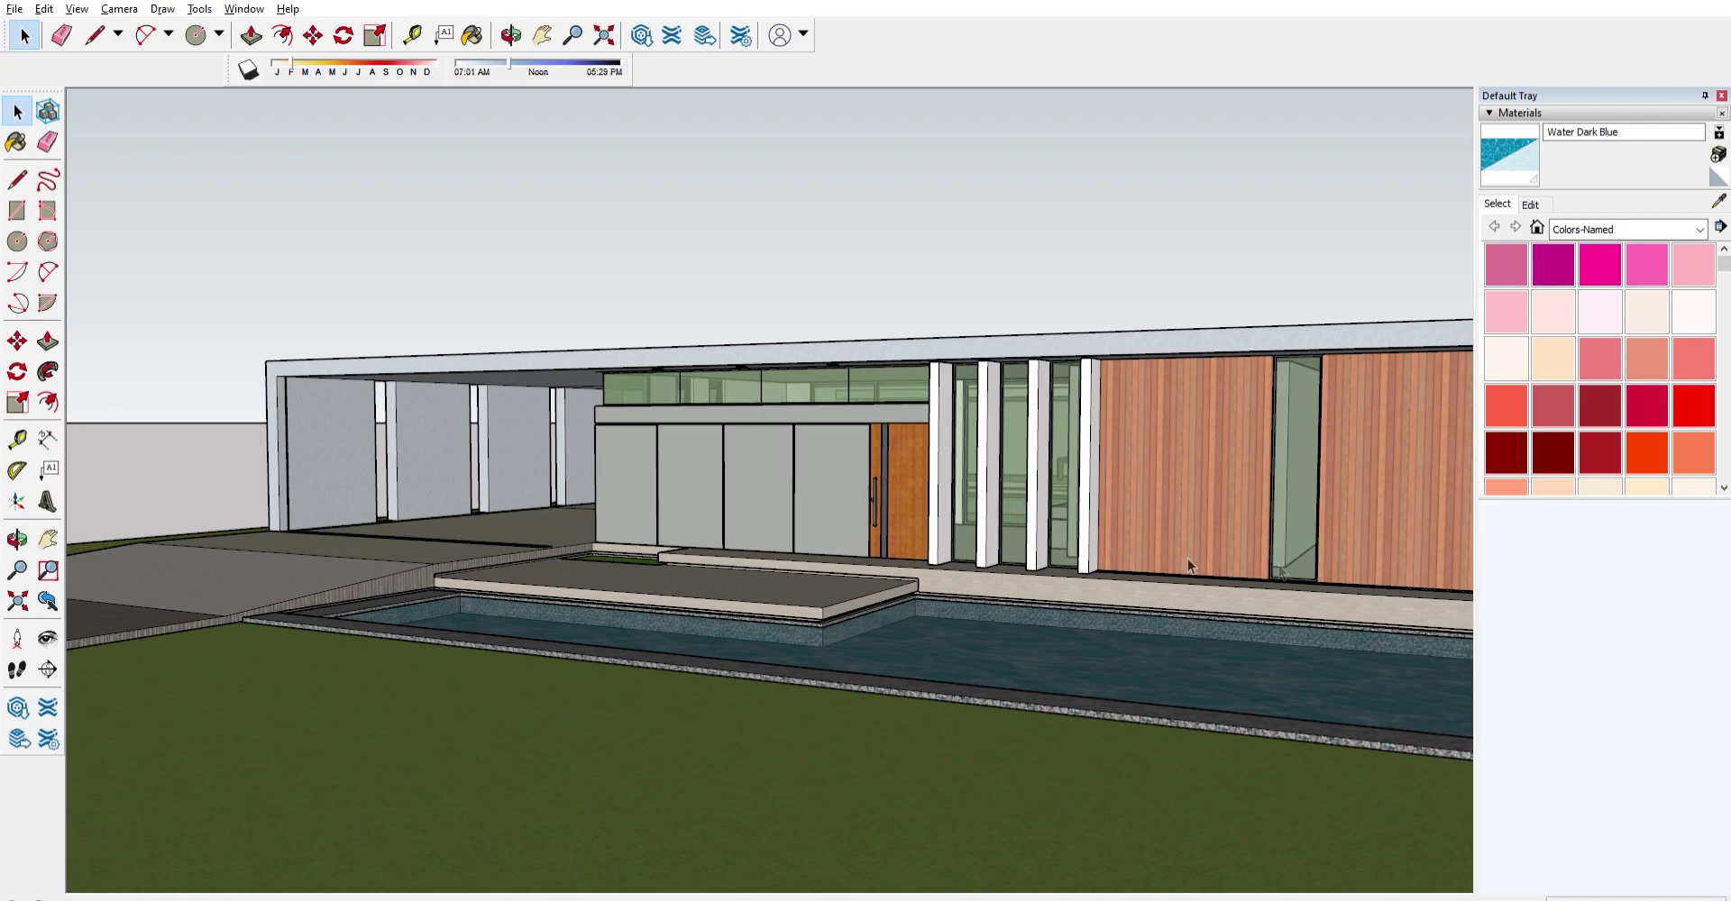
Examine the front elevation, the whole site from above, and the wooden deck around the rear pool
middle_click_drag(682, 529, 848, 516)
scroll(530, 434, "down", 5)
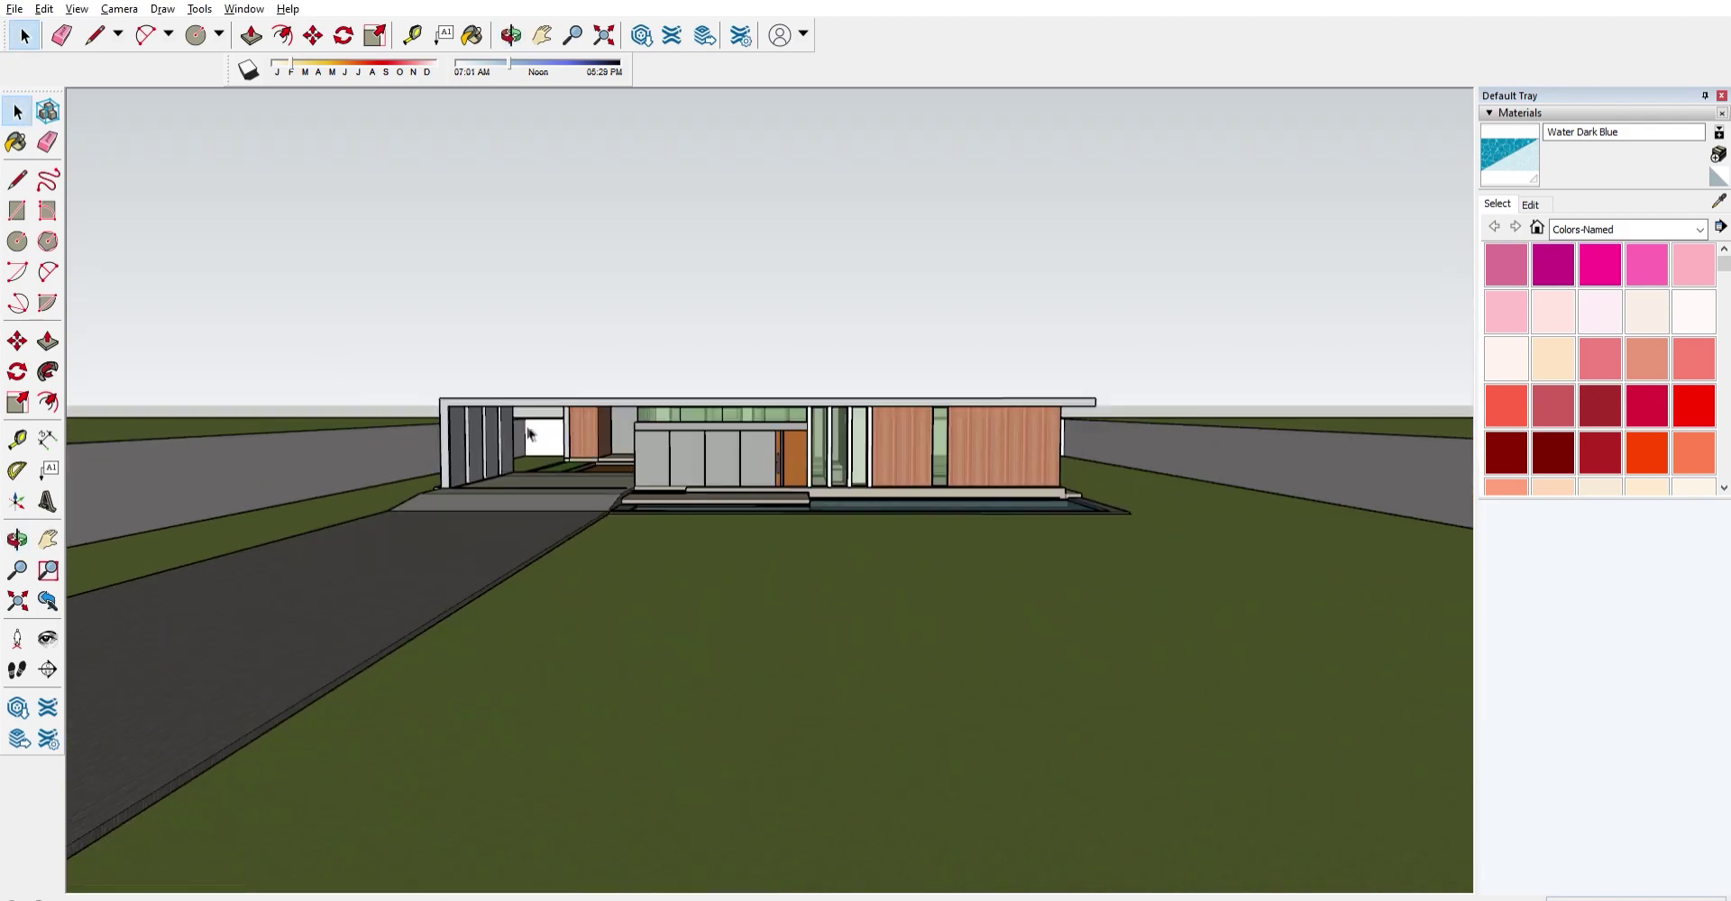
middle_click_drag(805, 415, 1278, 644)
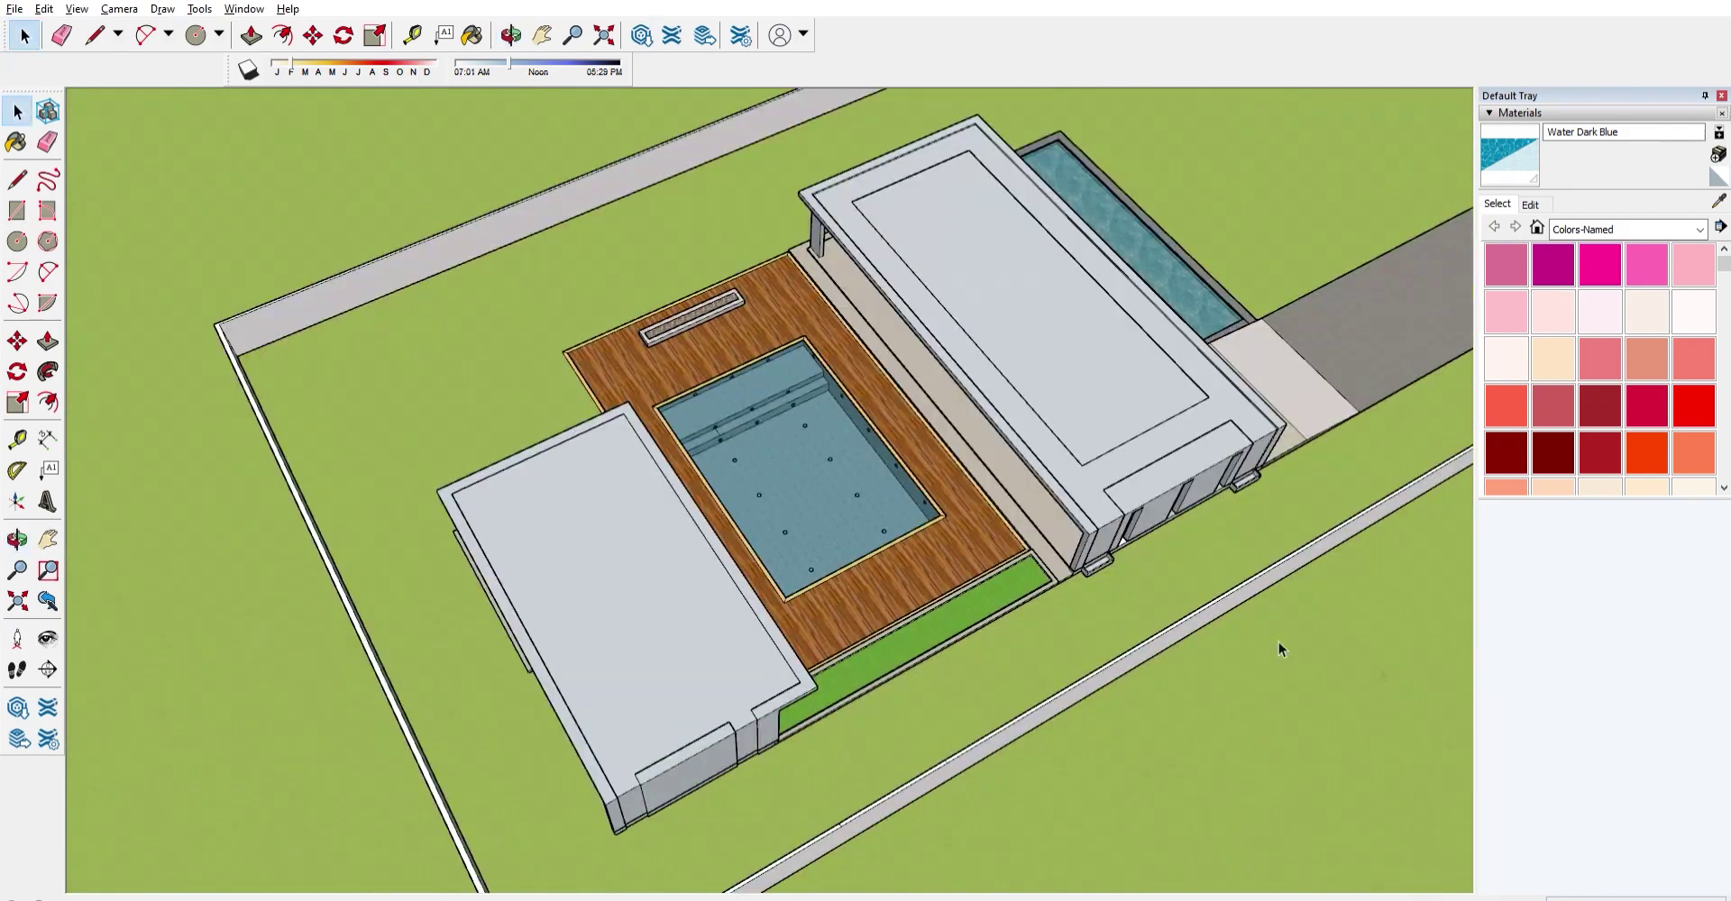
scroll(909, 563, "up", 3)
scroll(793, 545, "up", 4)
mouse_move(727, 533)
middle_mouse_down()
mouse_move(671, 388)
mouse_move(653, 433)
mouse_move(695, 297)
middle_mouse_up()
scroll(404, 529, "up", 5)
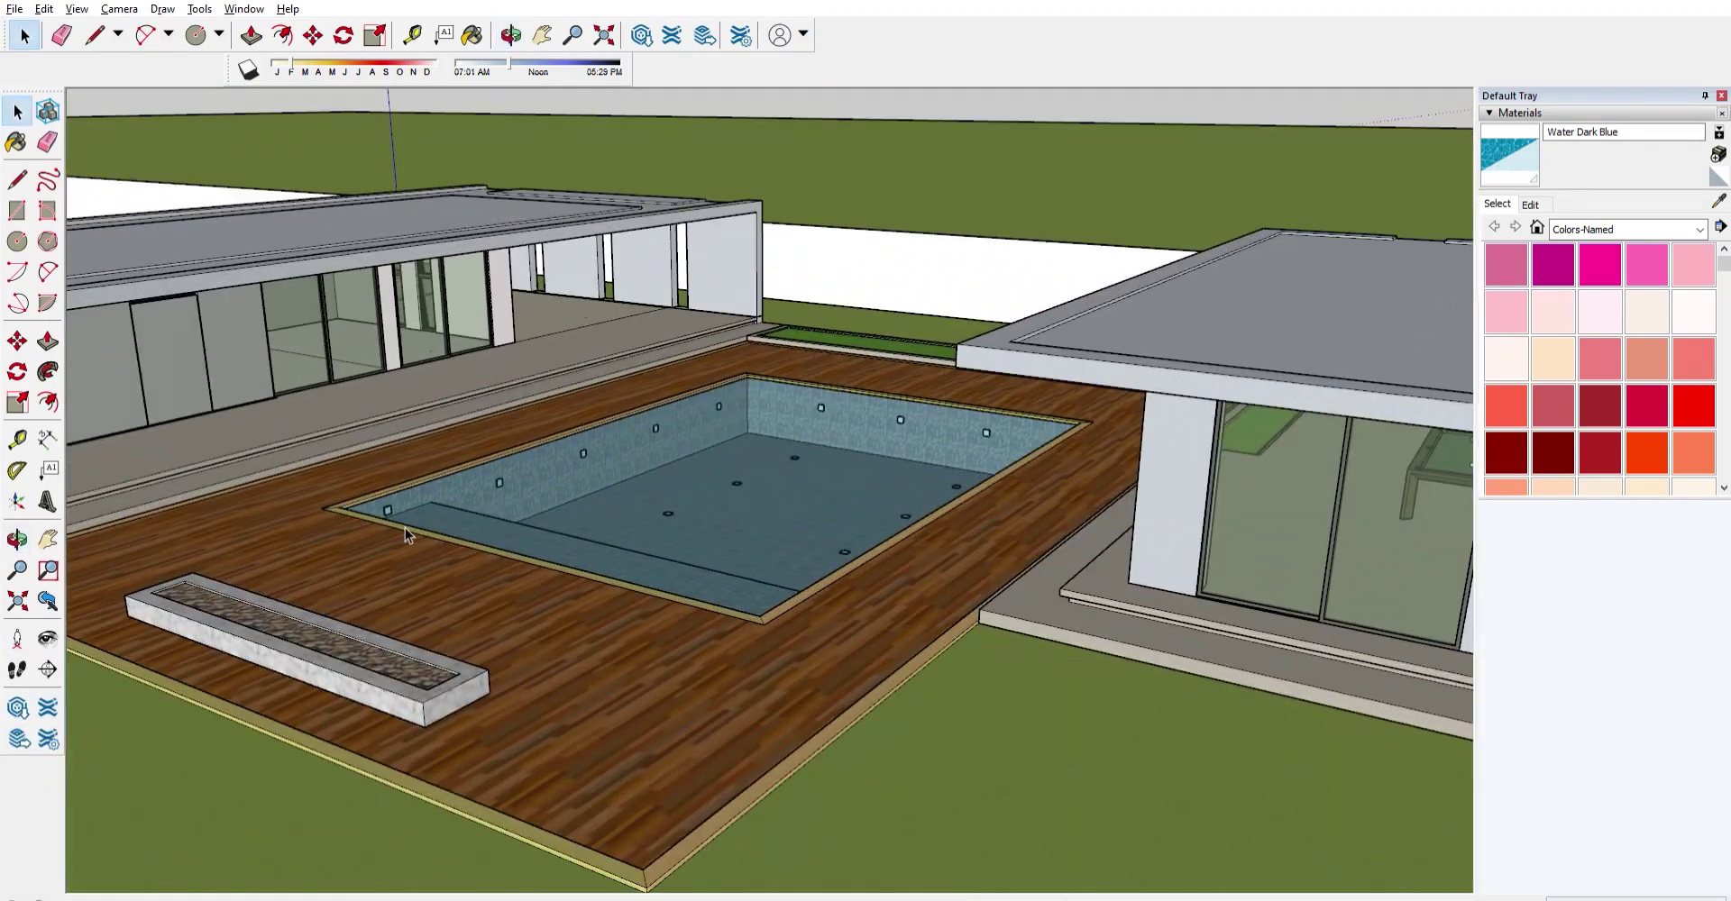
middle_click_drag(534, 581, 370, 504)
scroll(353, 503, "up", 3)
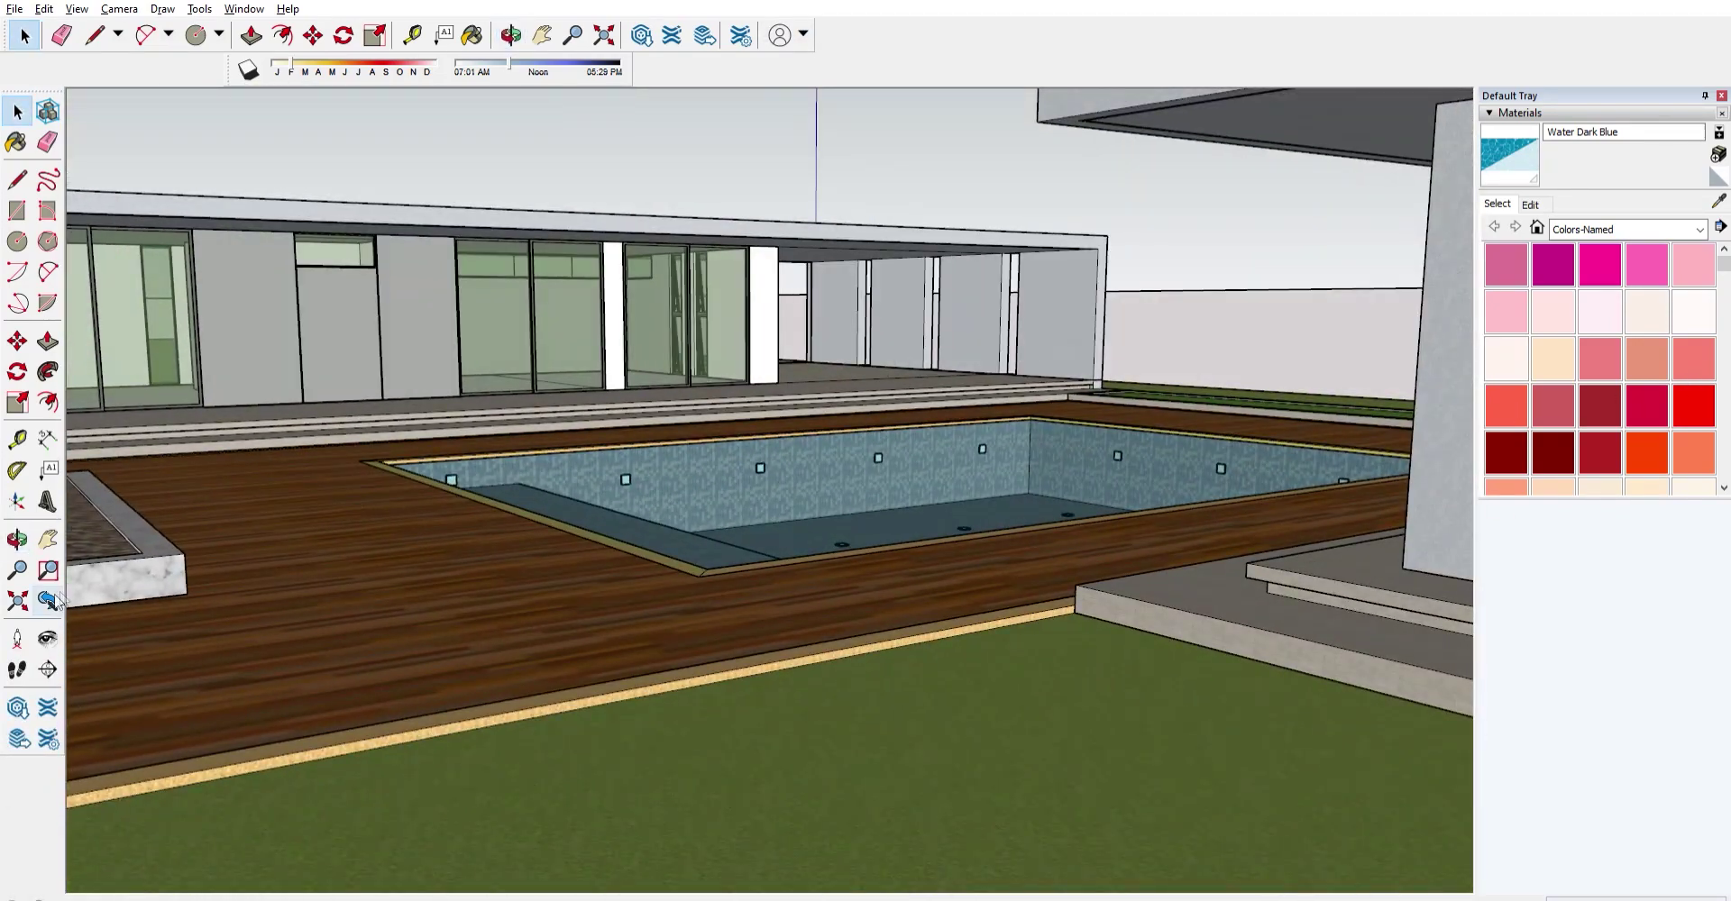
left_click_drag(449, 657, 383, 604)
middle_click_drag(568, 603, 518, 590)
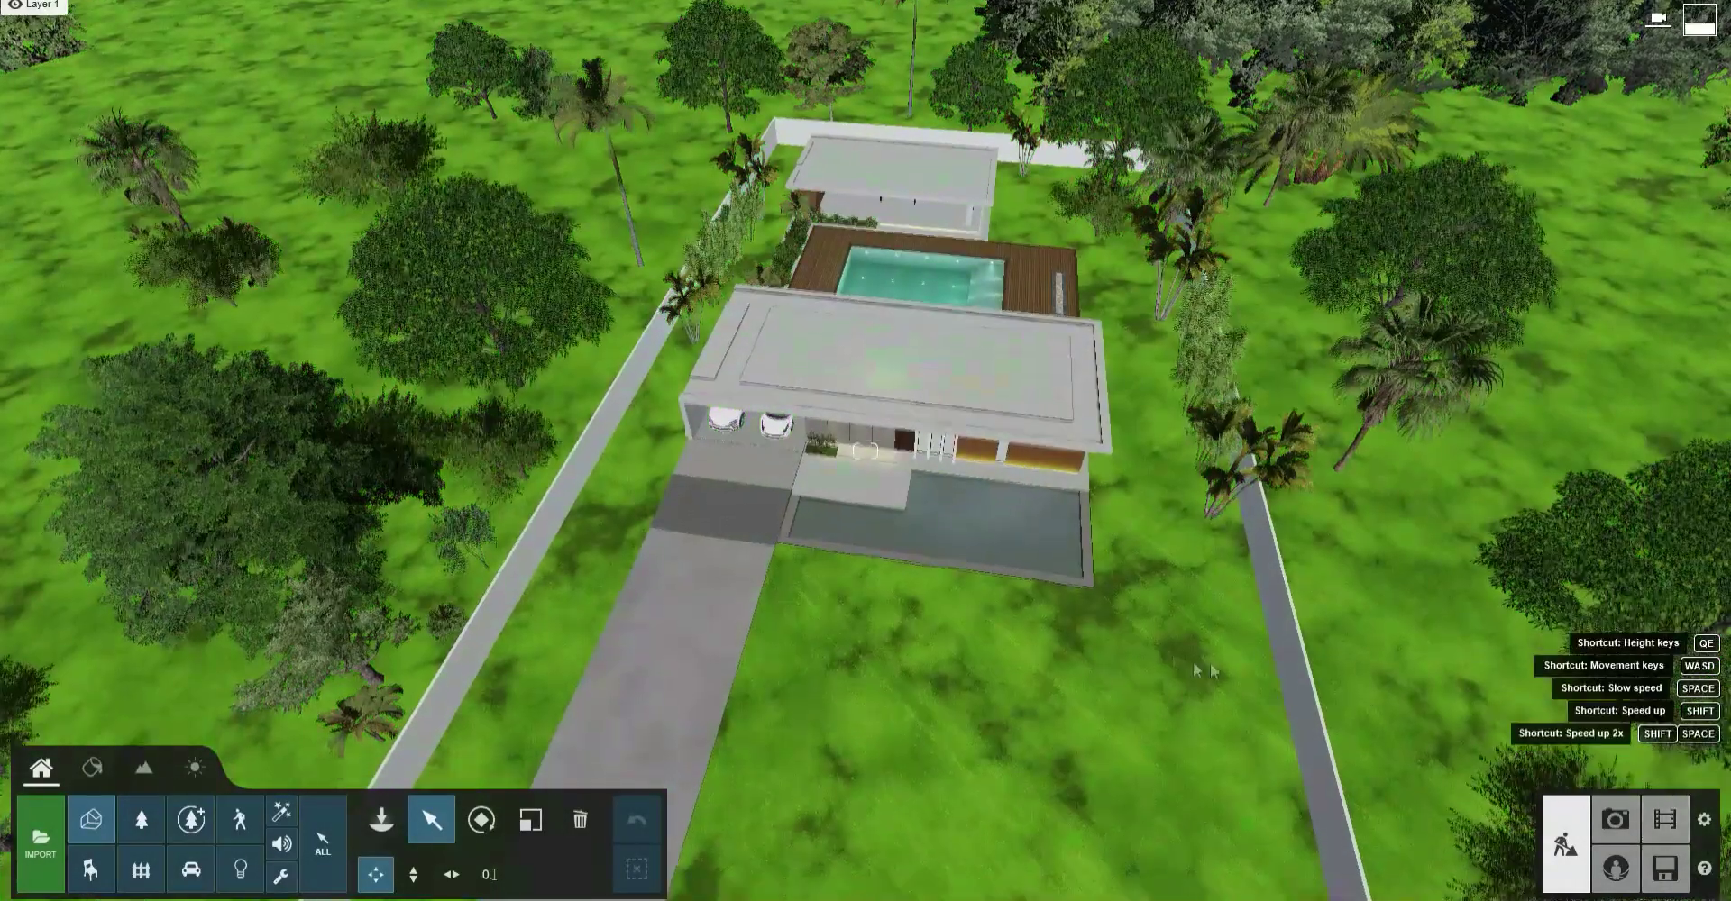
Switch to Lumion and examine the colour settings of the Water material on the pond in front of the house
right_click_drag(1194, 672, 1276, 671)
key("w")
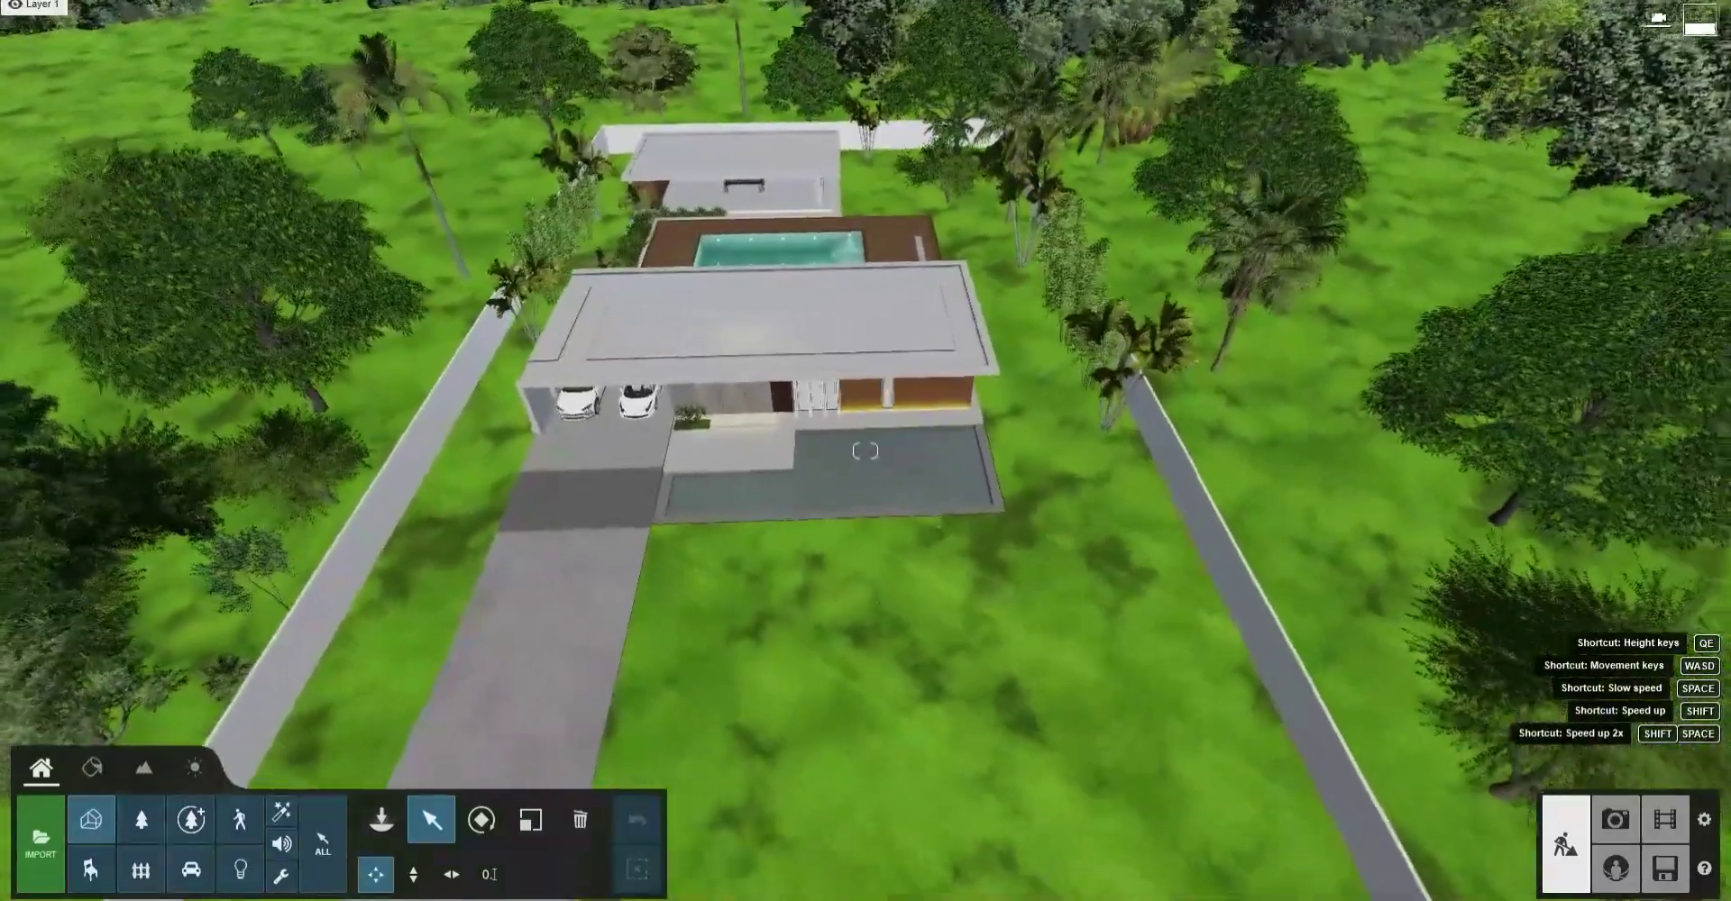
key("w")
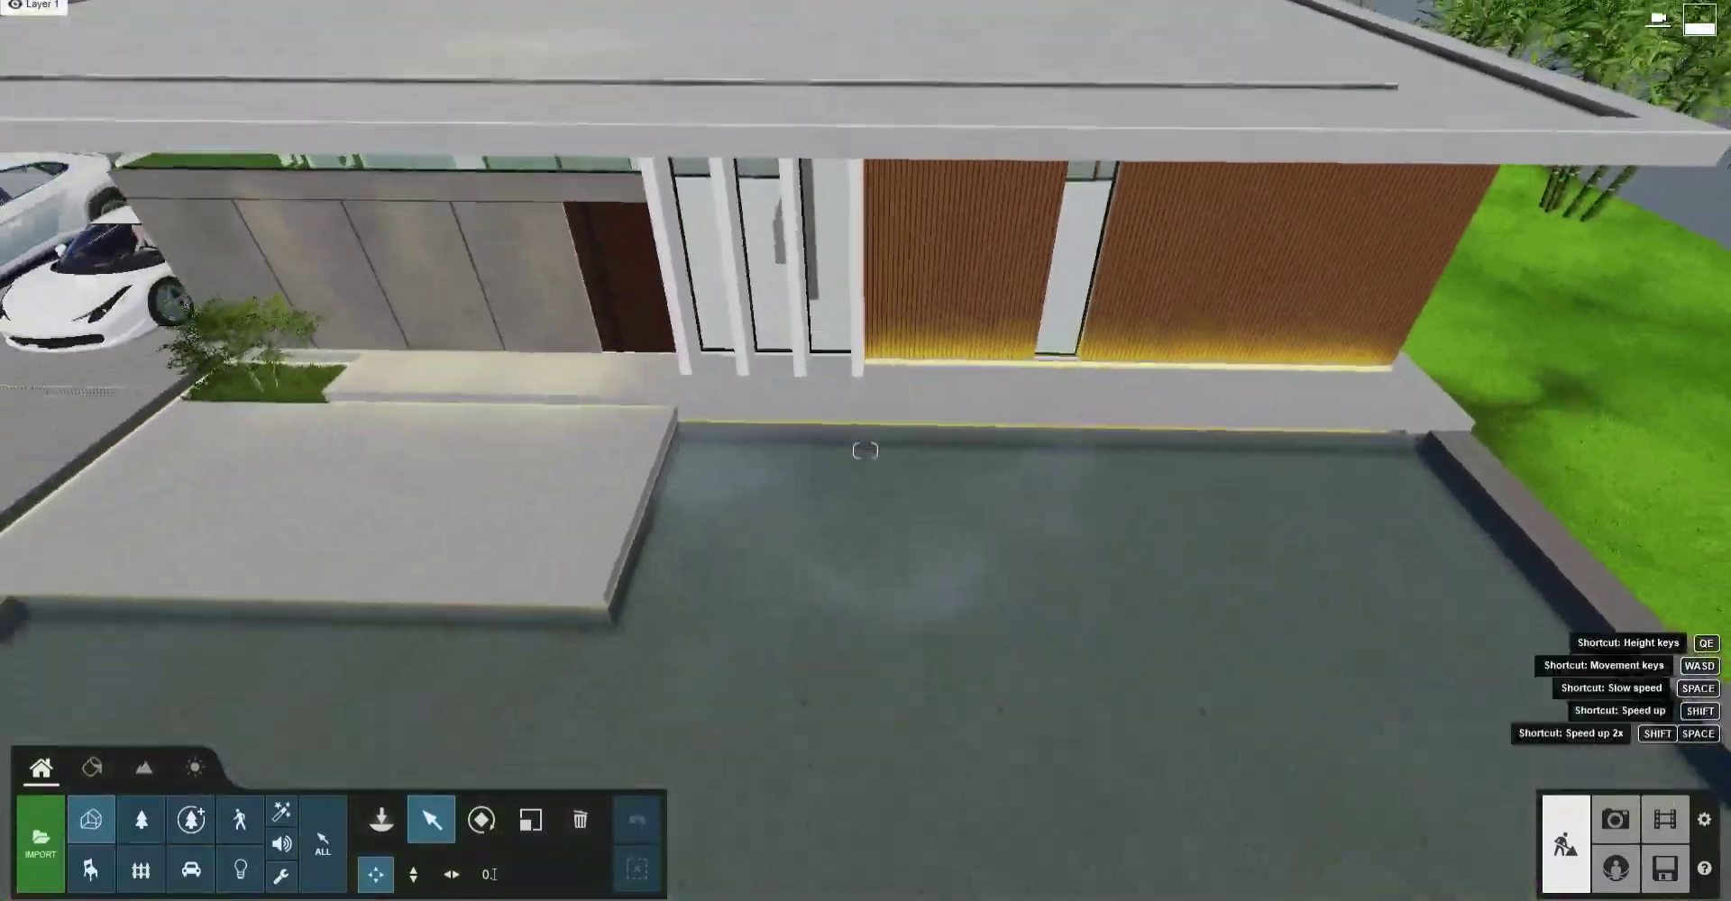
key("s")
right_click_drag(1110, 660, 942, 631)
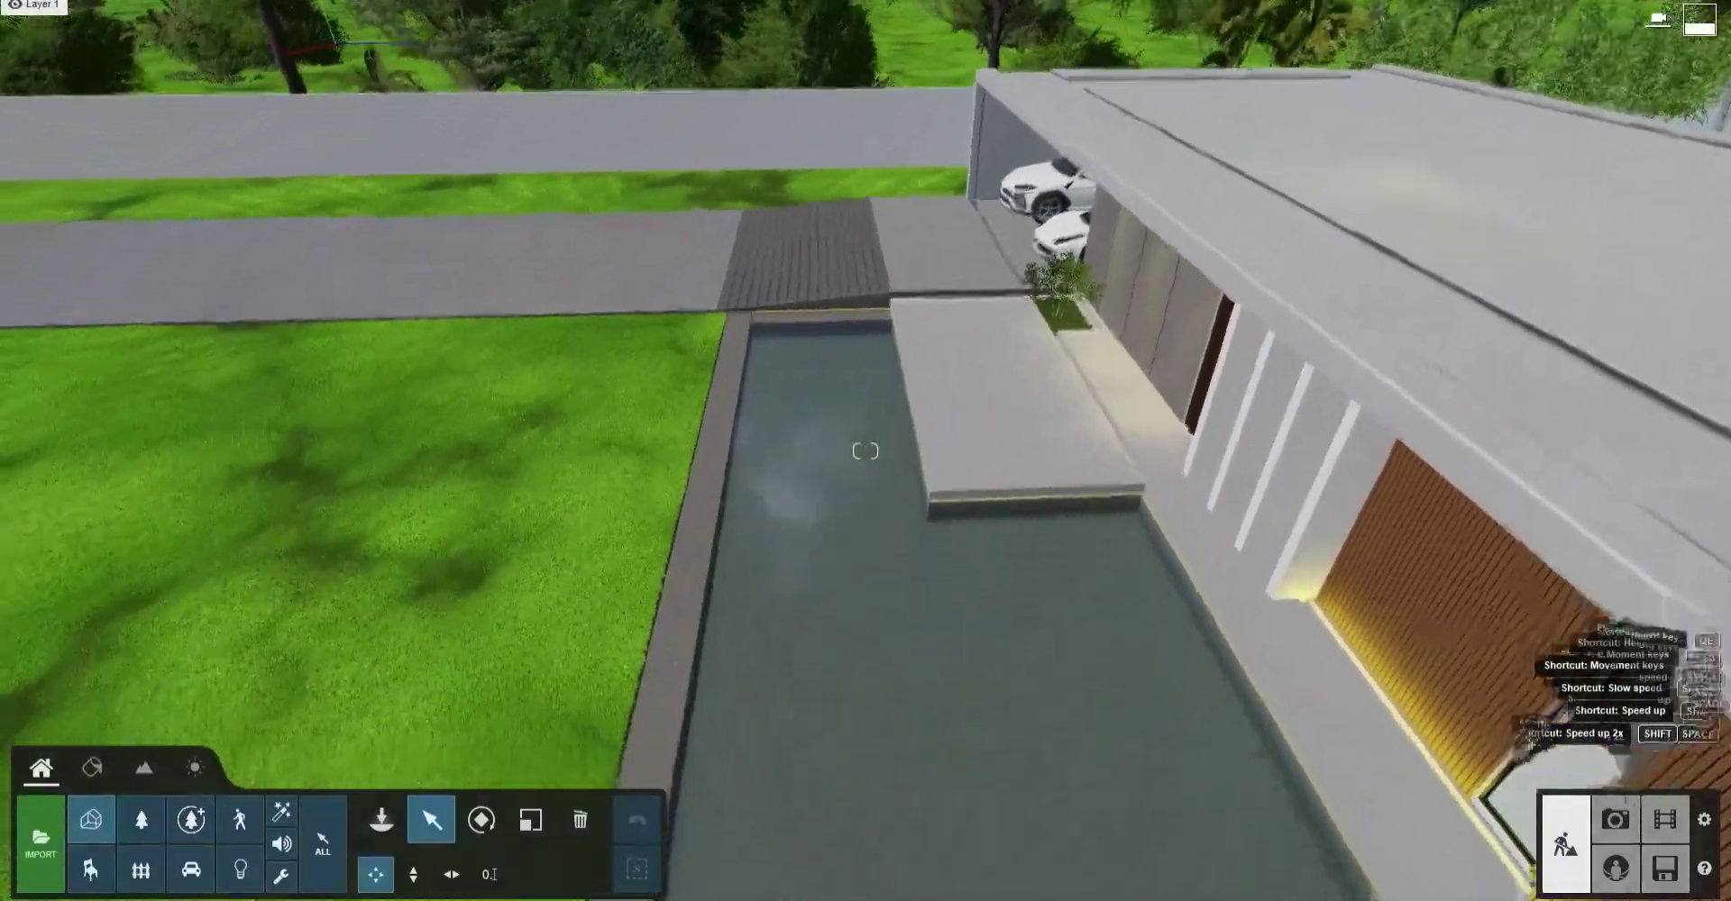
key("e")
key("e")
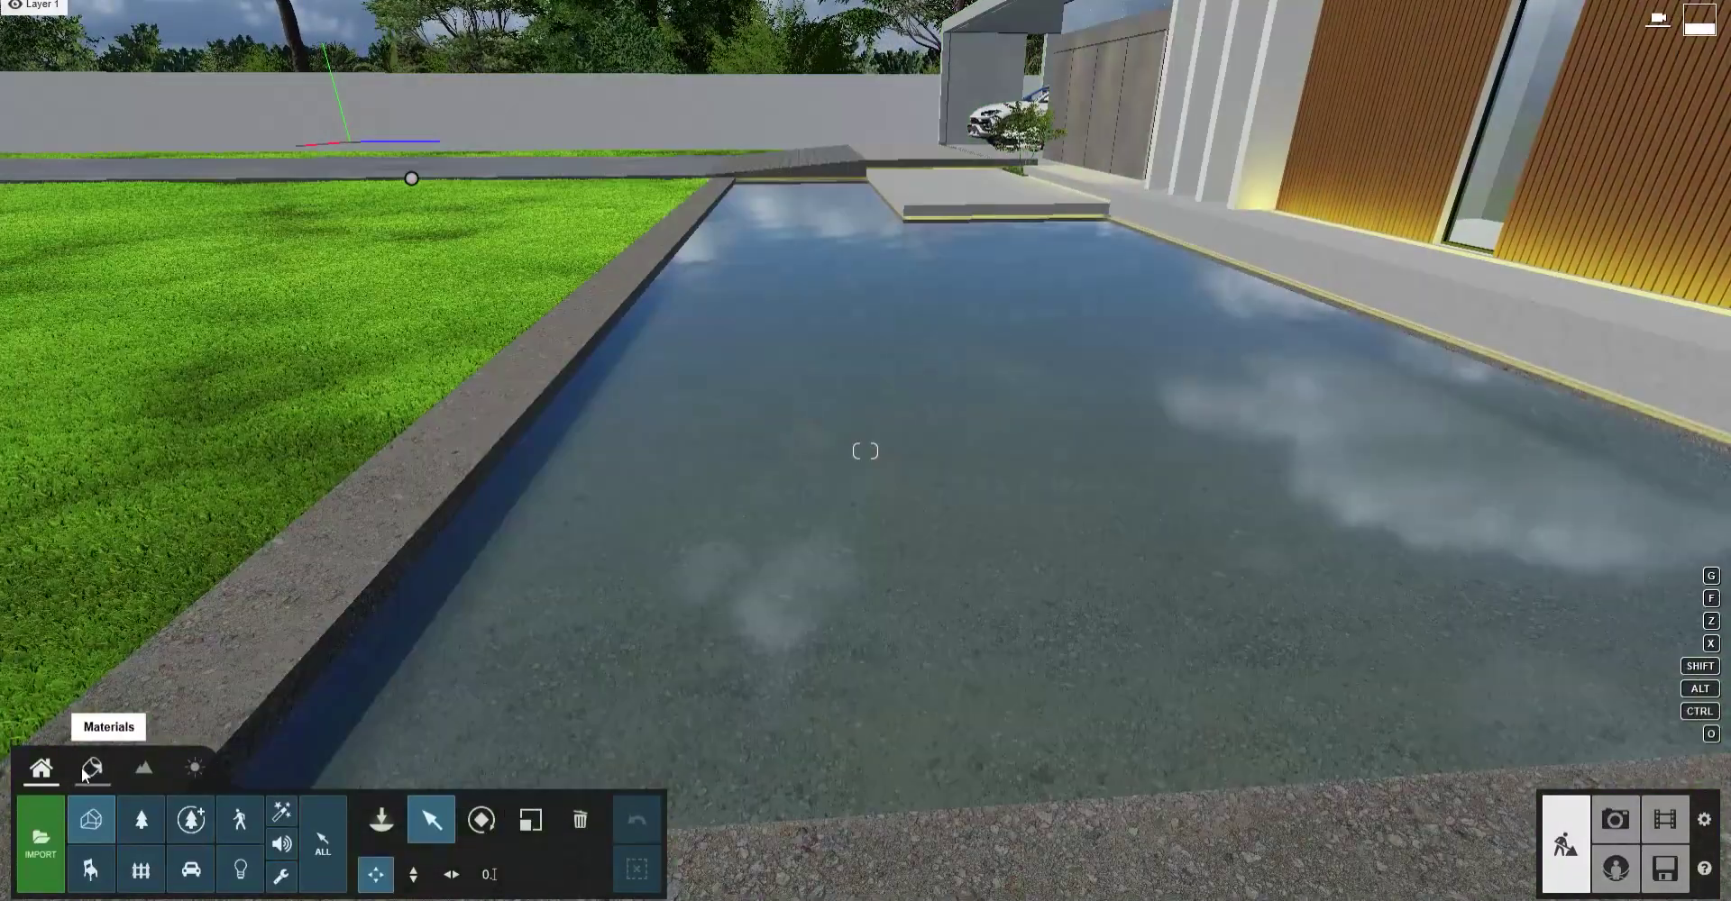
left_click(92, 768)
left_click(851, 570)
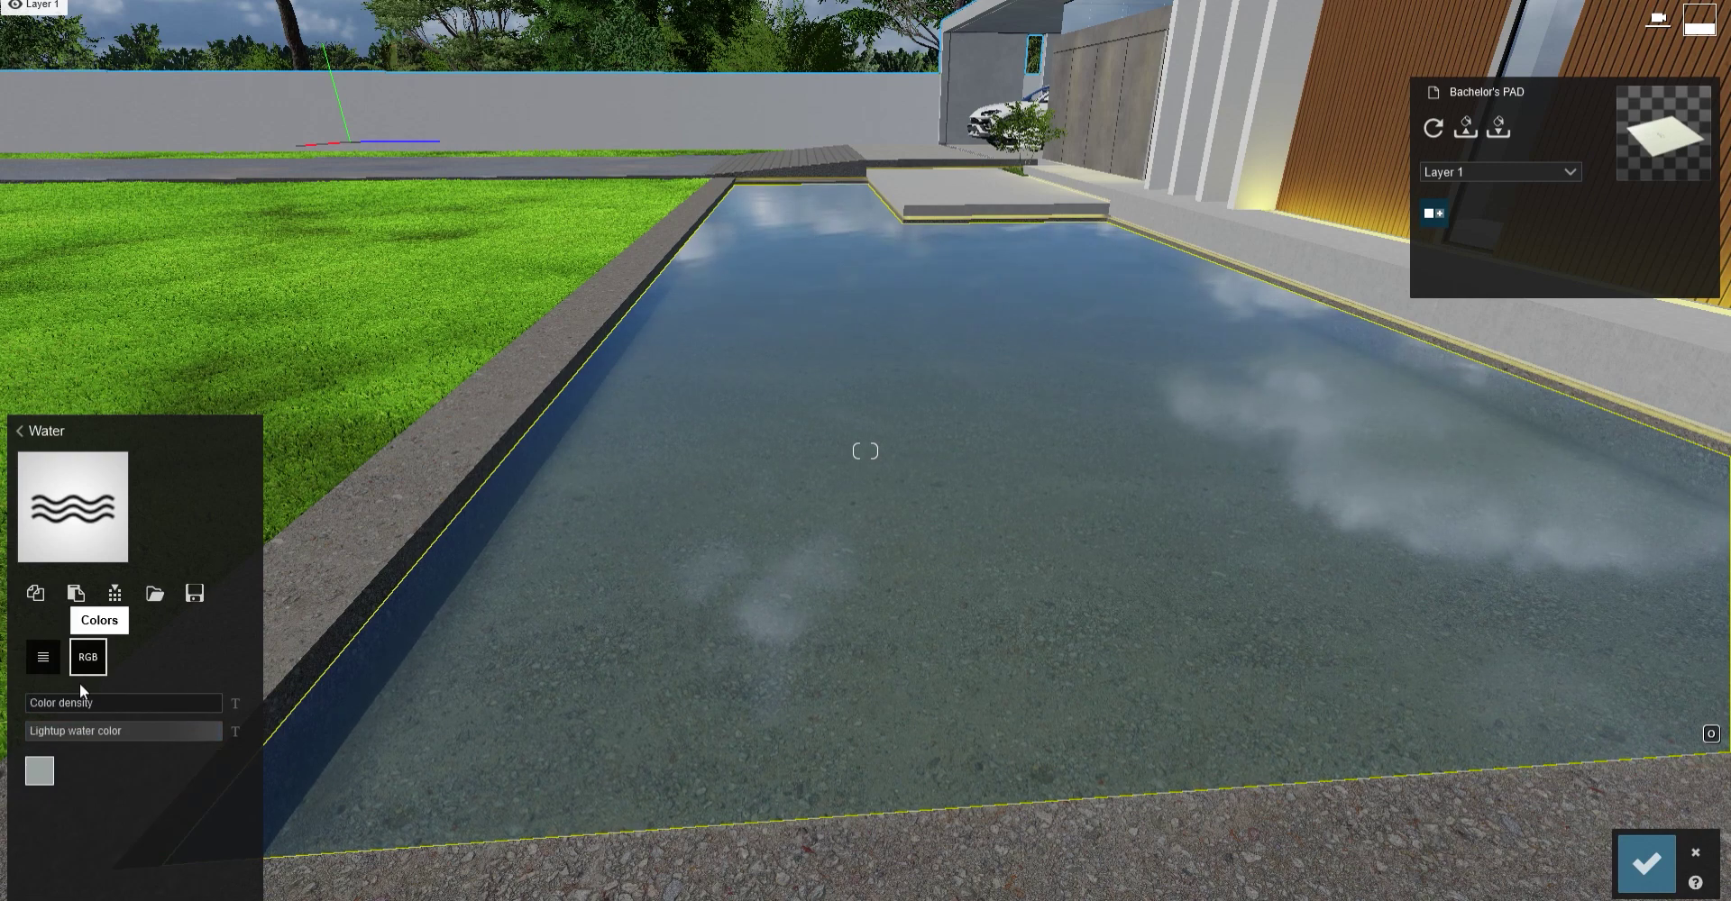
left_click(43, 771)
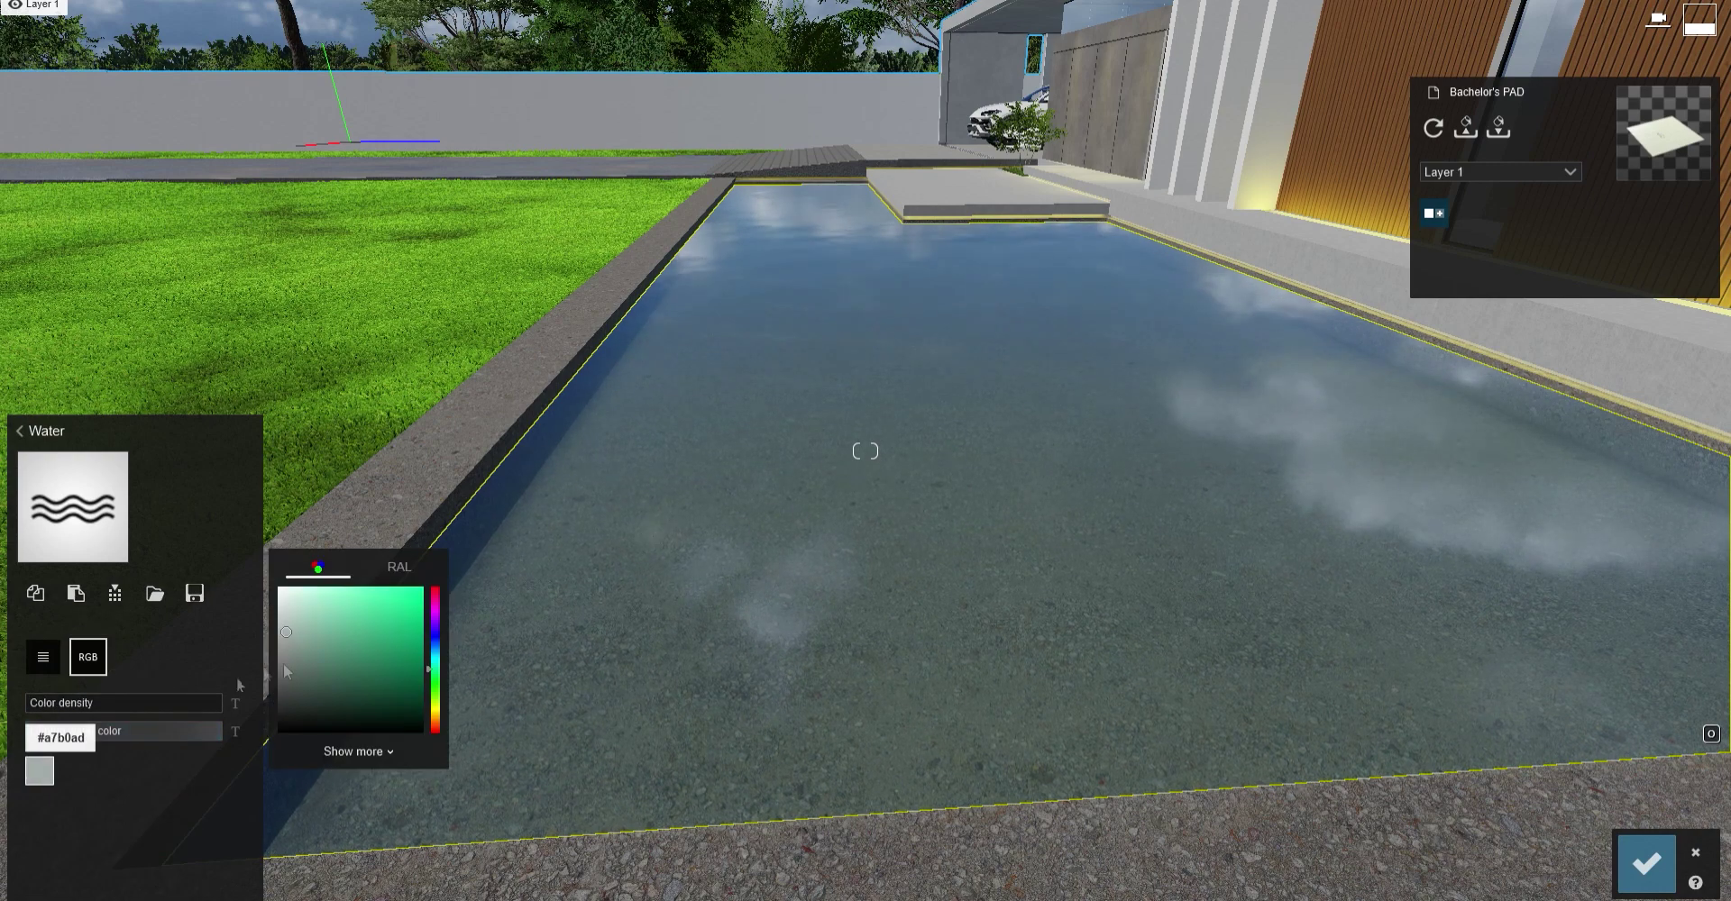
left_click(22, 433)
left_click(339, 264)
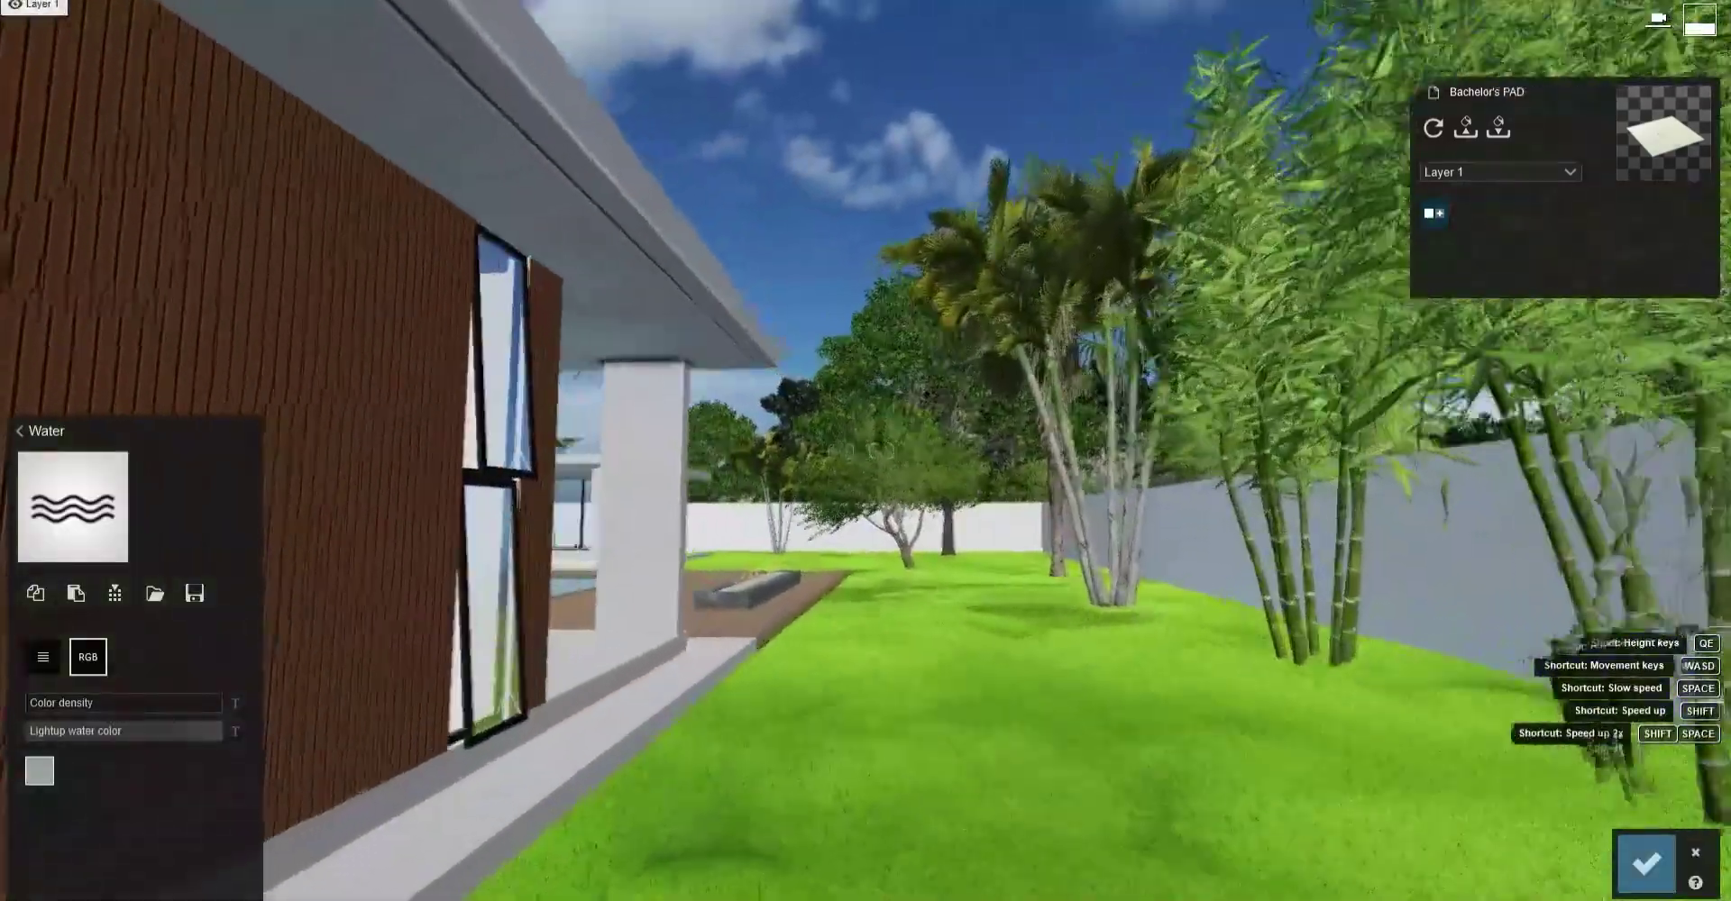
Examine the tile material inside the rear swimming pool and the emissive settings of the square pool lights
key("w")
right_click_drag(865, 451, 541, 450)
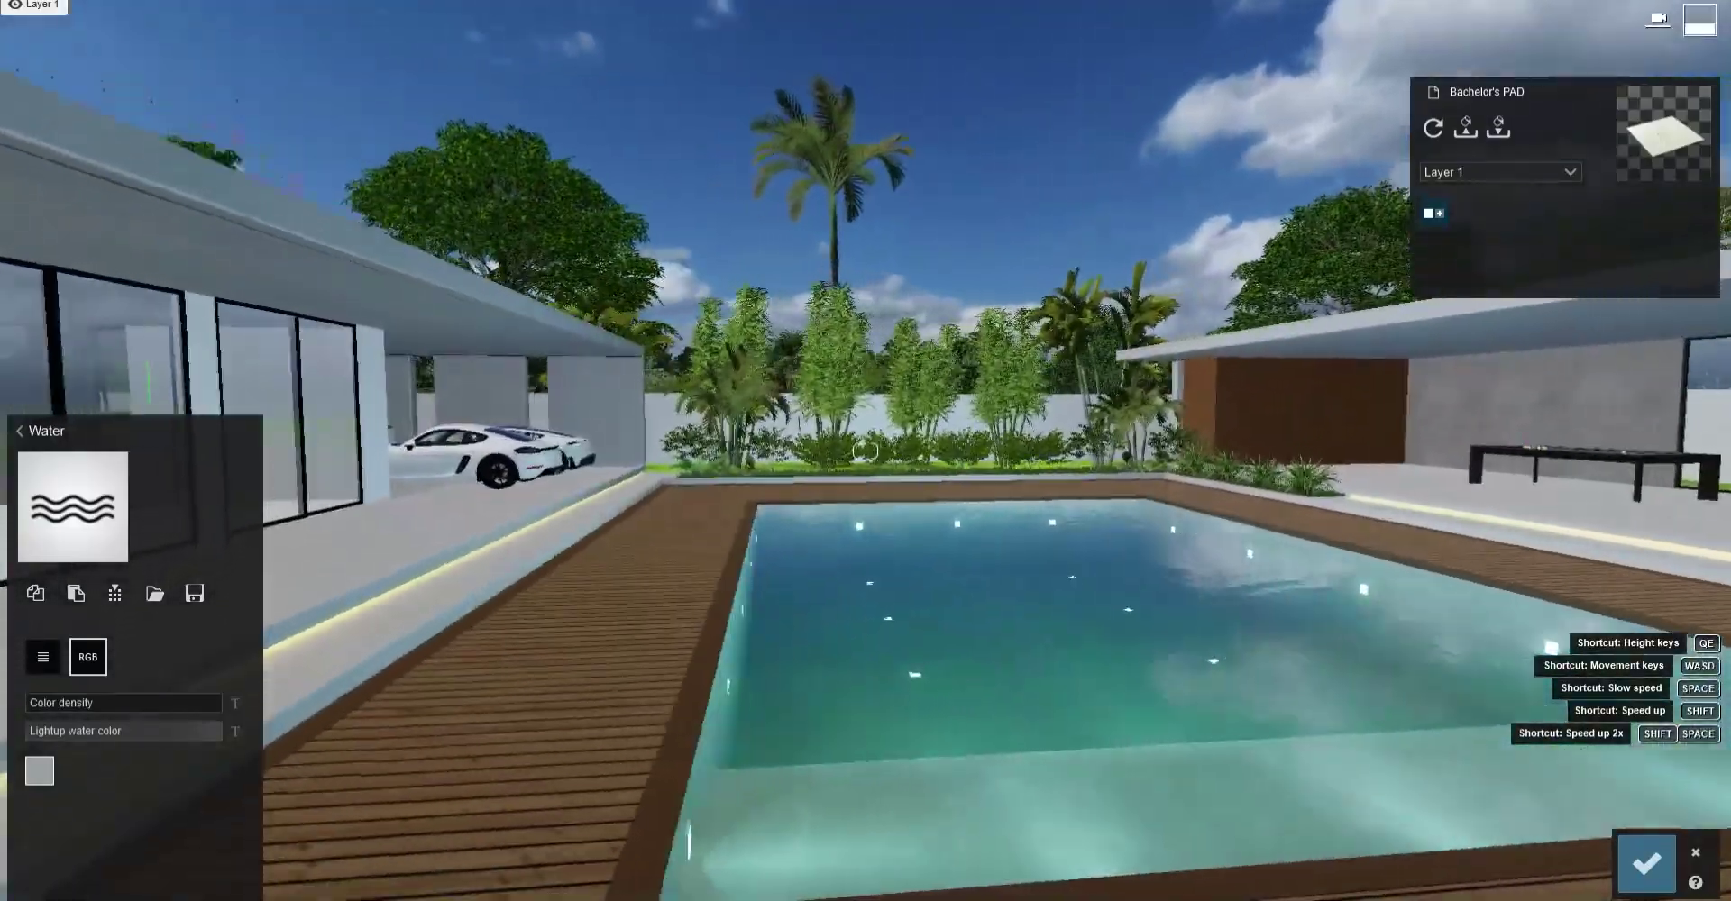
key("w")
right_click_drag(865, 451, 491, 433)
key("w")
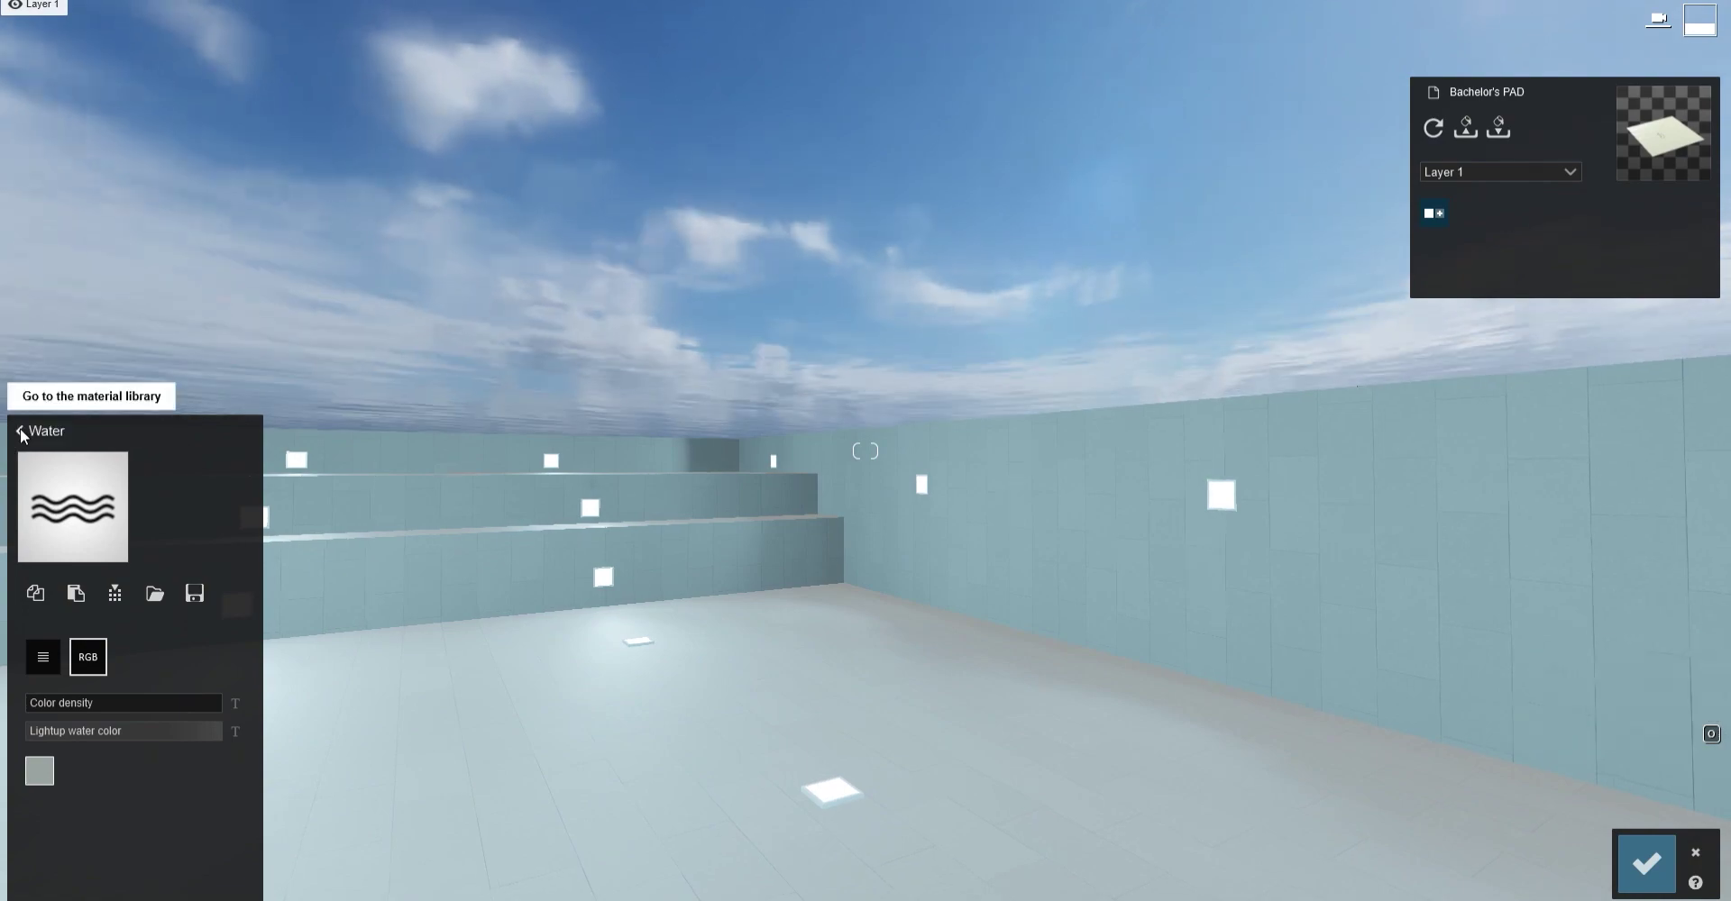
left_click(19, 430)
left_click(1066, 525)
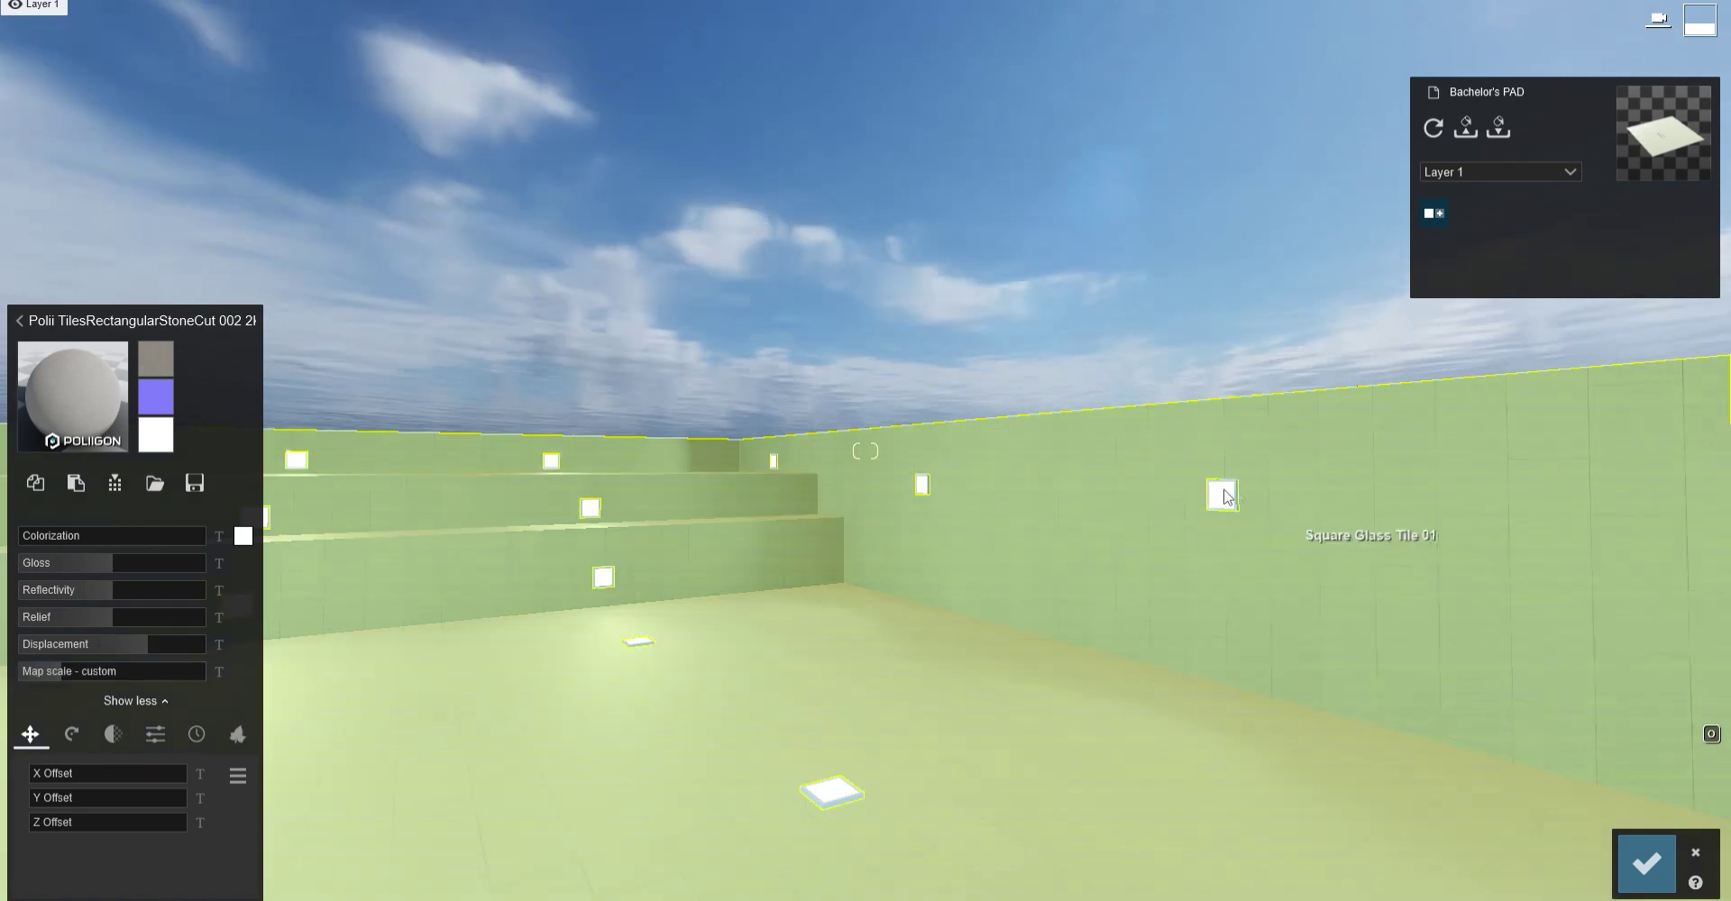
left_click(1222, 495)
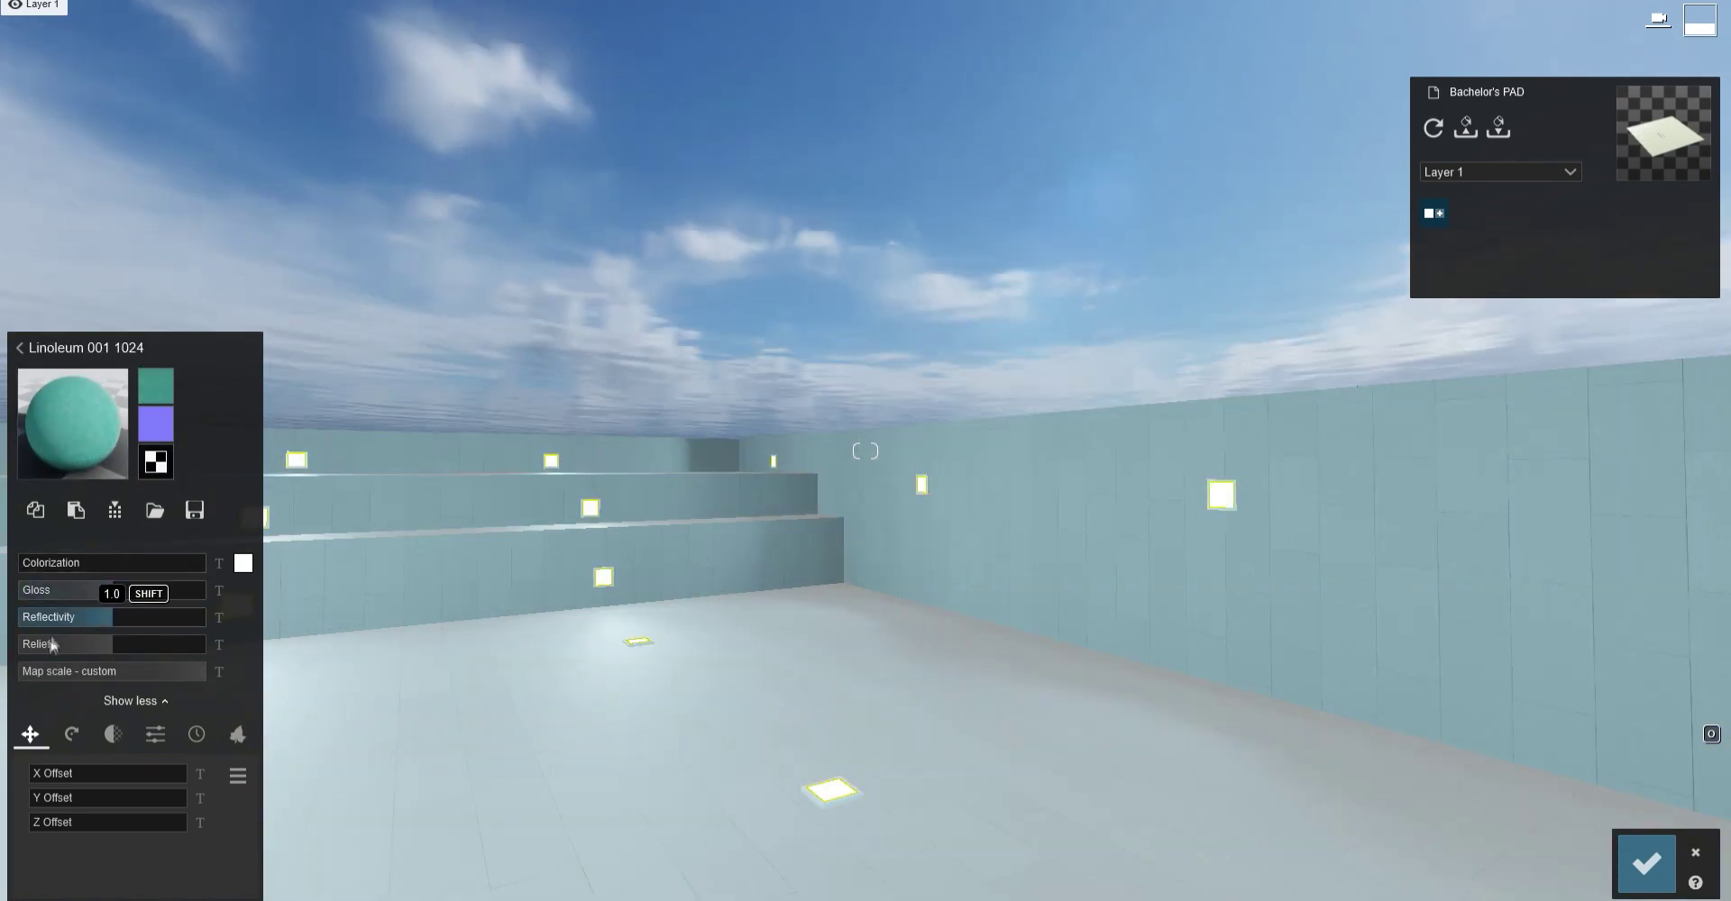
left_click(160, 737)
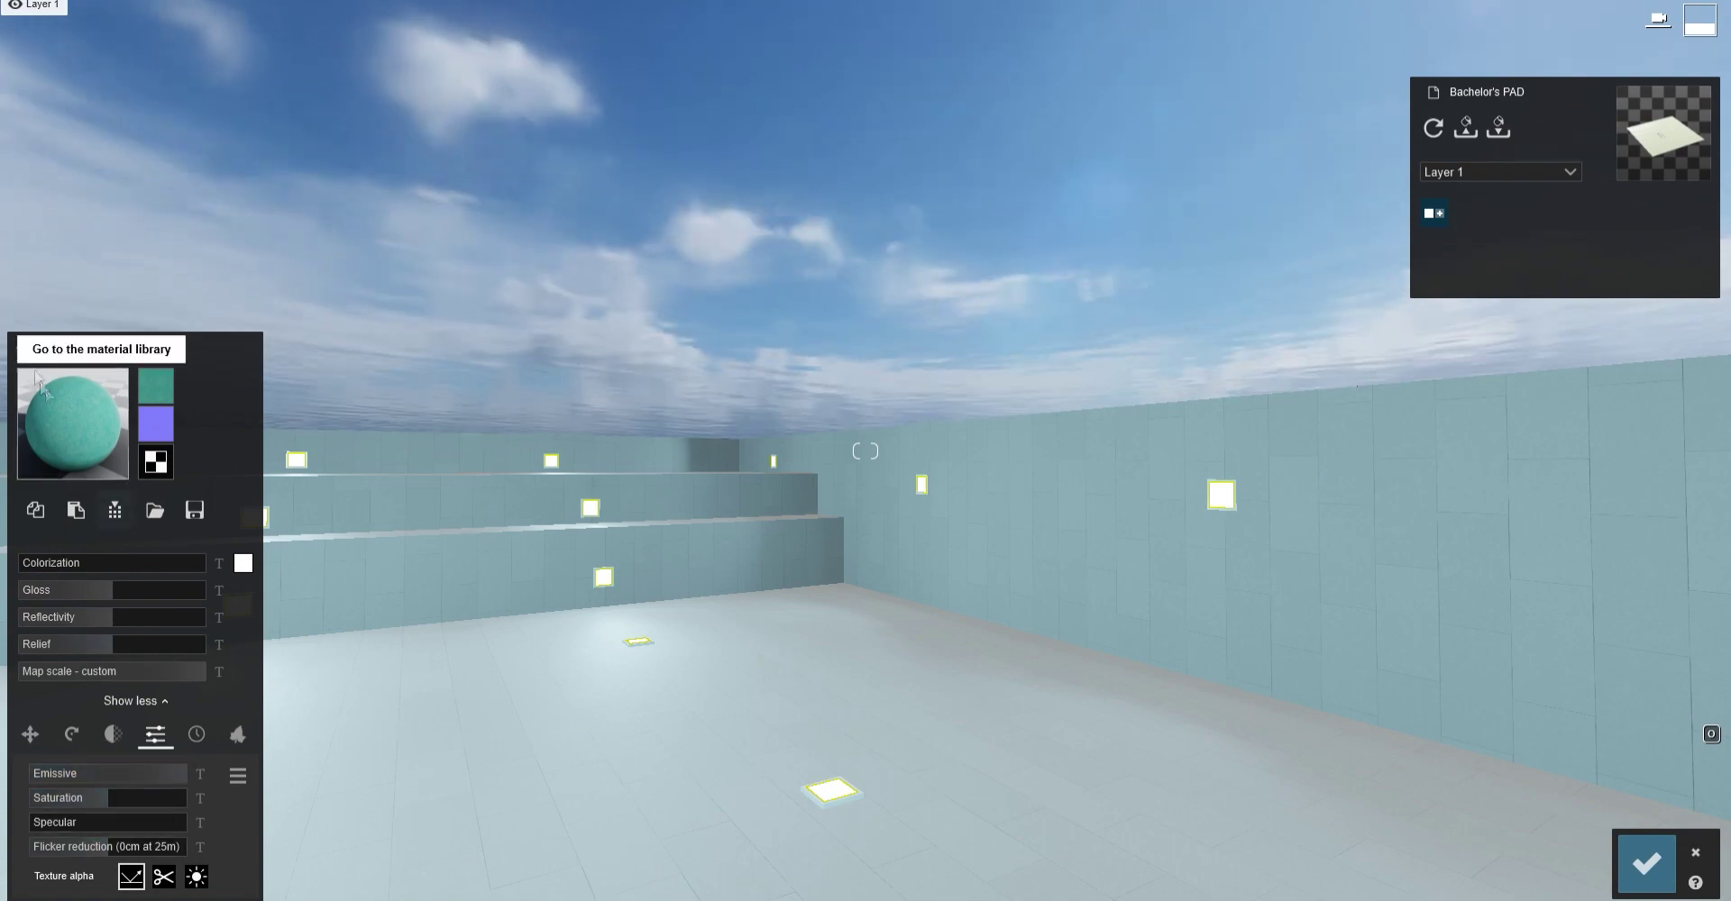
left_click(81, 348)
left_click(339, 262)
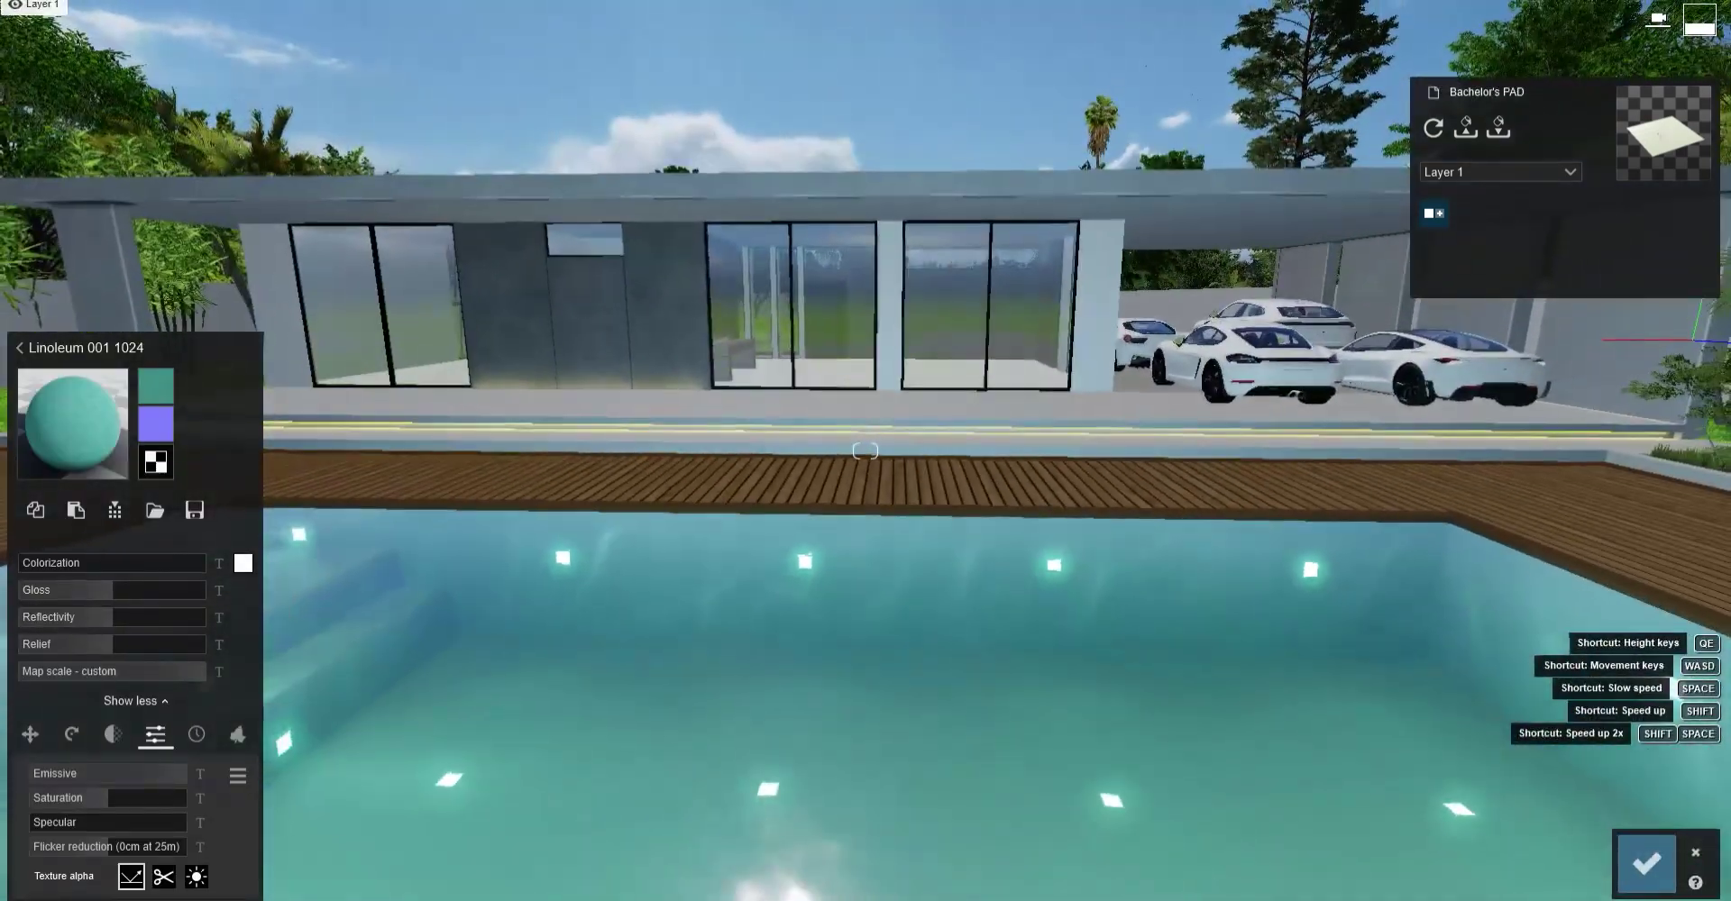
Inspect the rear swimming pool's Water material, including its colour, wave, caustics and reflectivity settings
key("s")
key("e")
right_click_drag(829, 523, 773, 527)
left_click(820, 493)
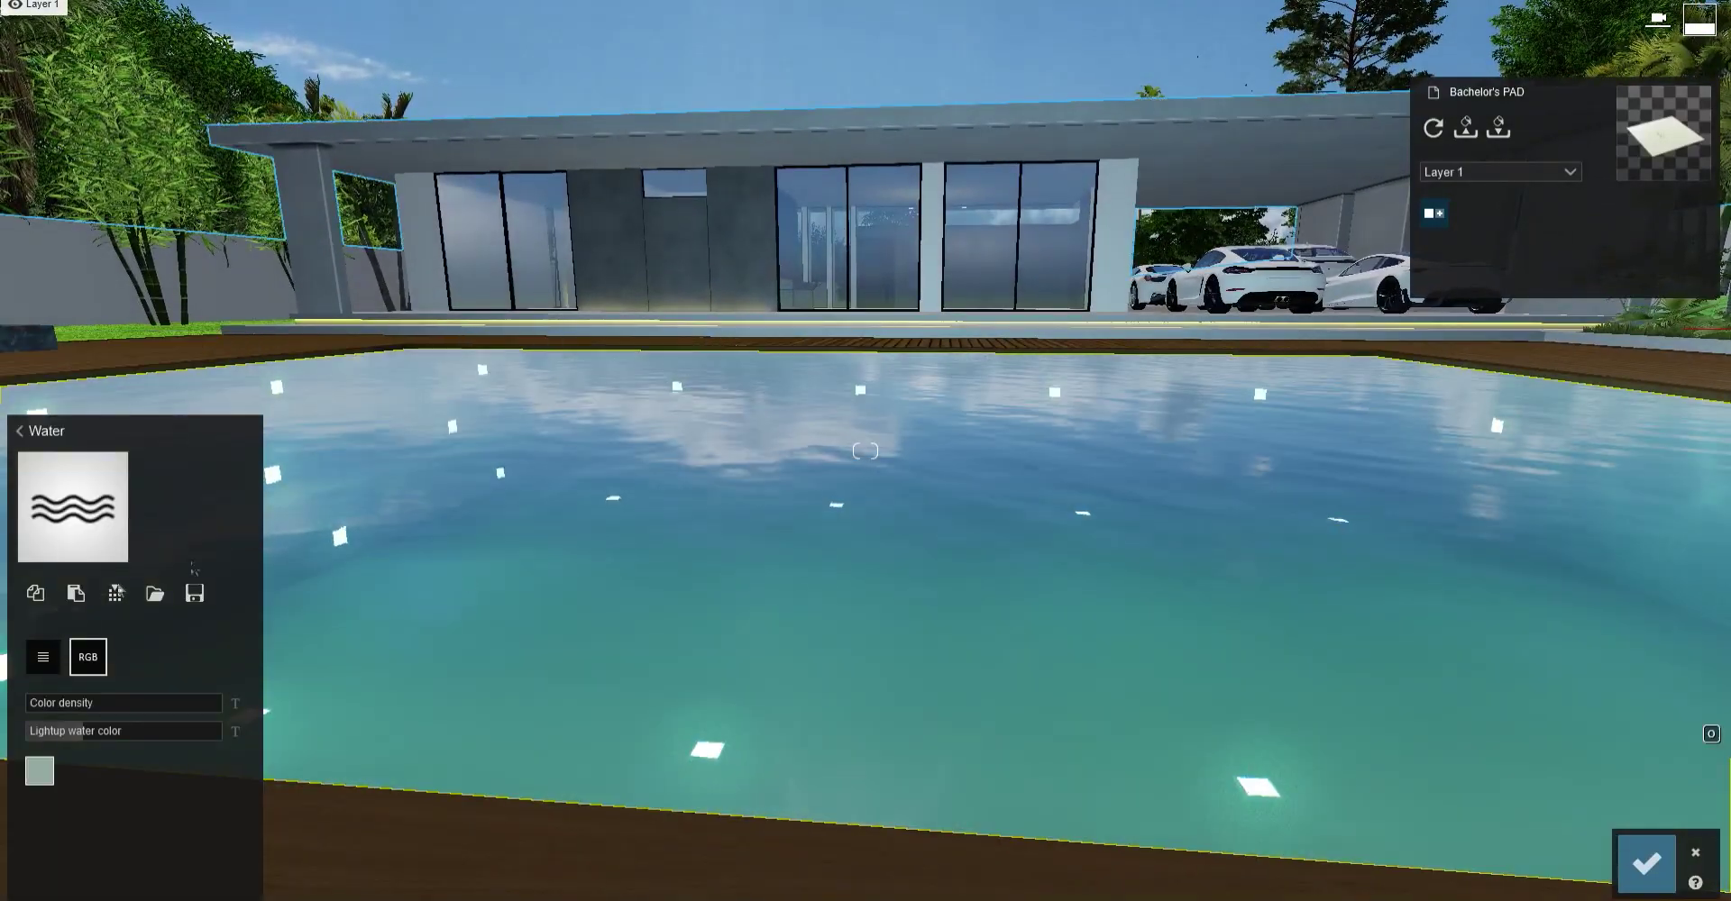
left_click(43, 659)
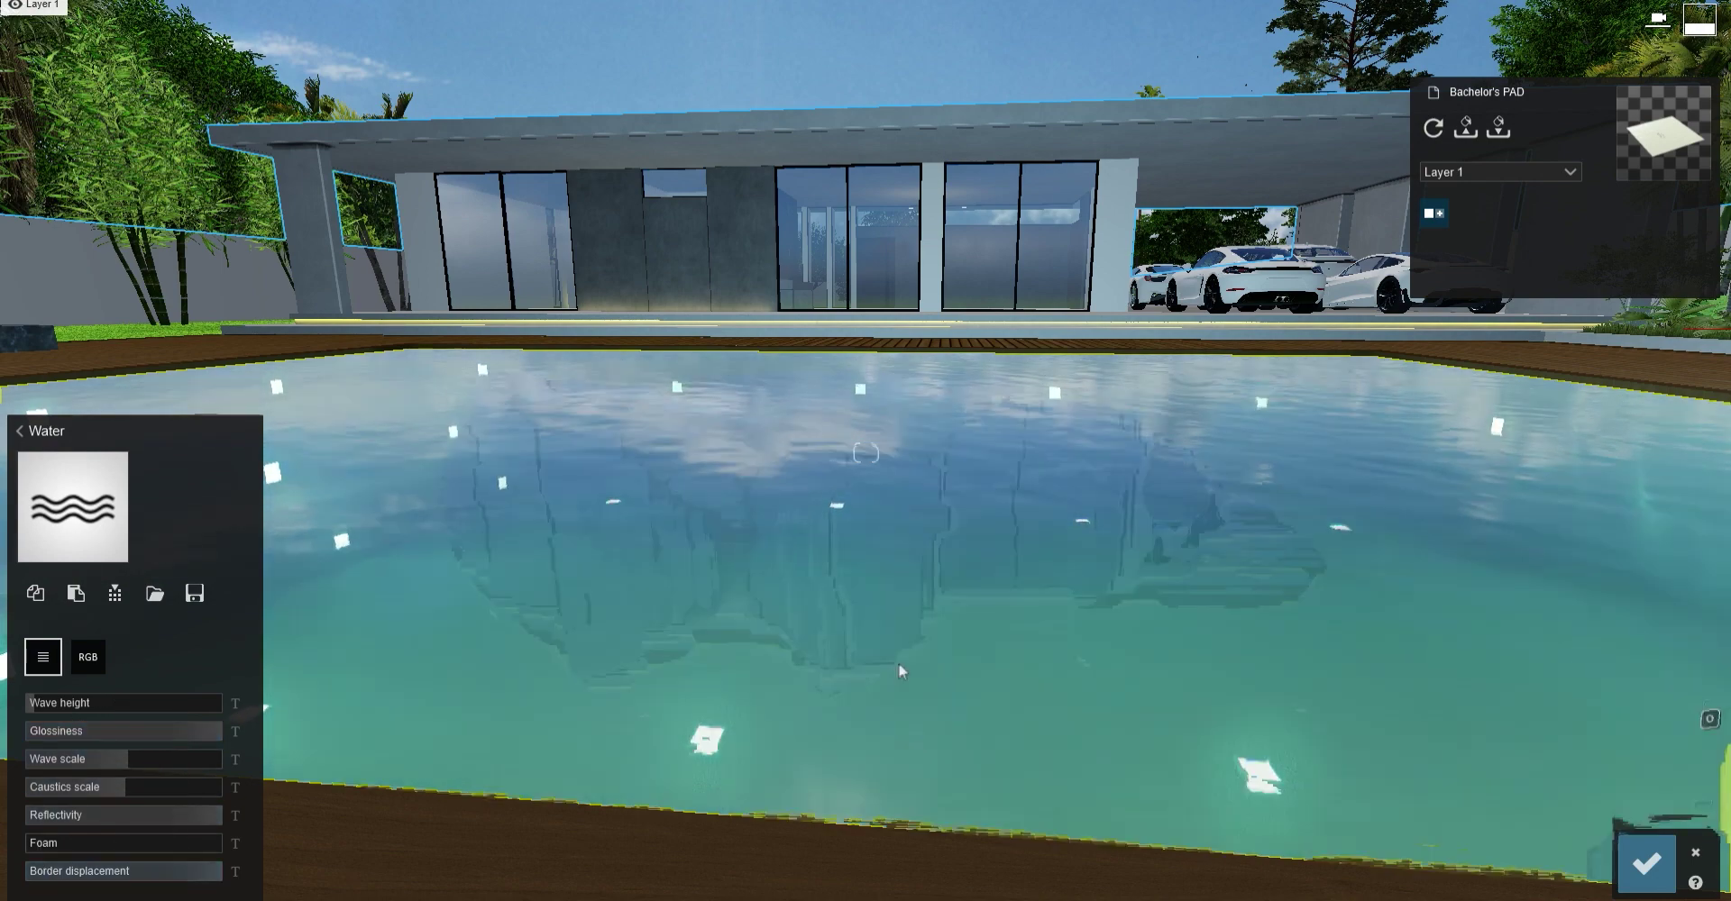
View the rear pool from the deck corner and check its Water material type in the material library
right_click_drag(900, 667, 212, 587)
key("a")
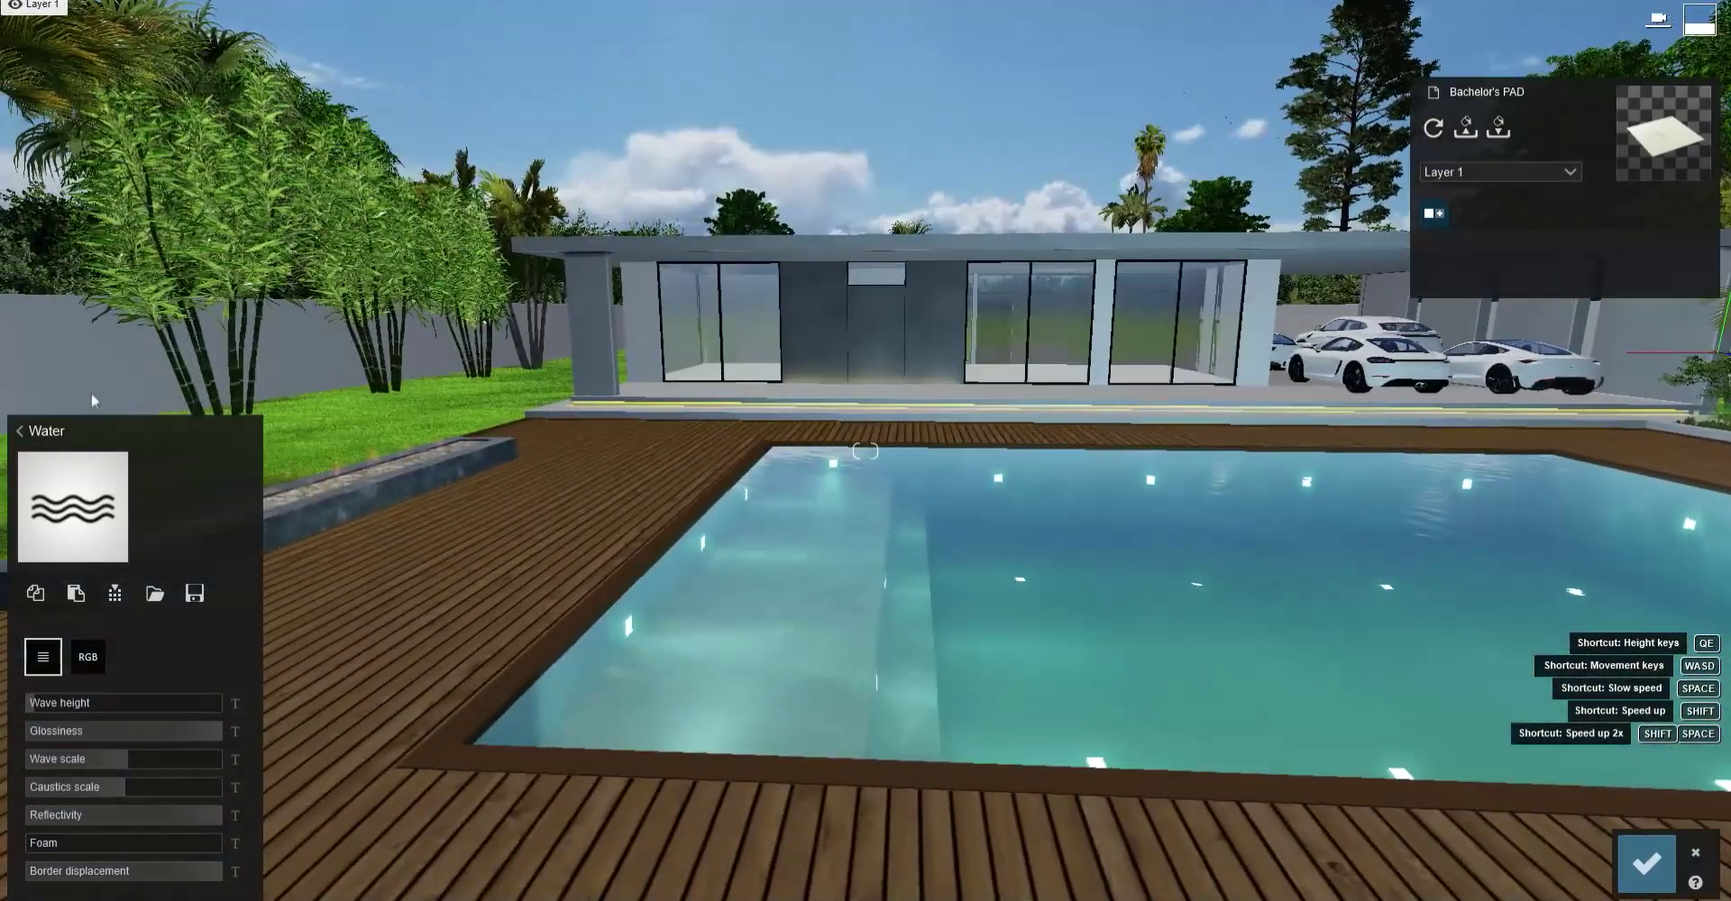
left_click(41, 431)
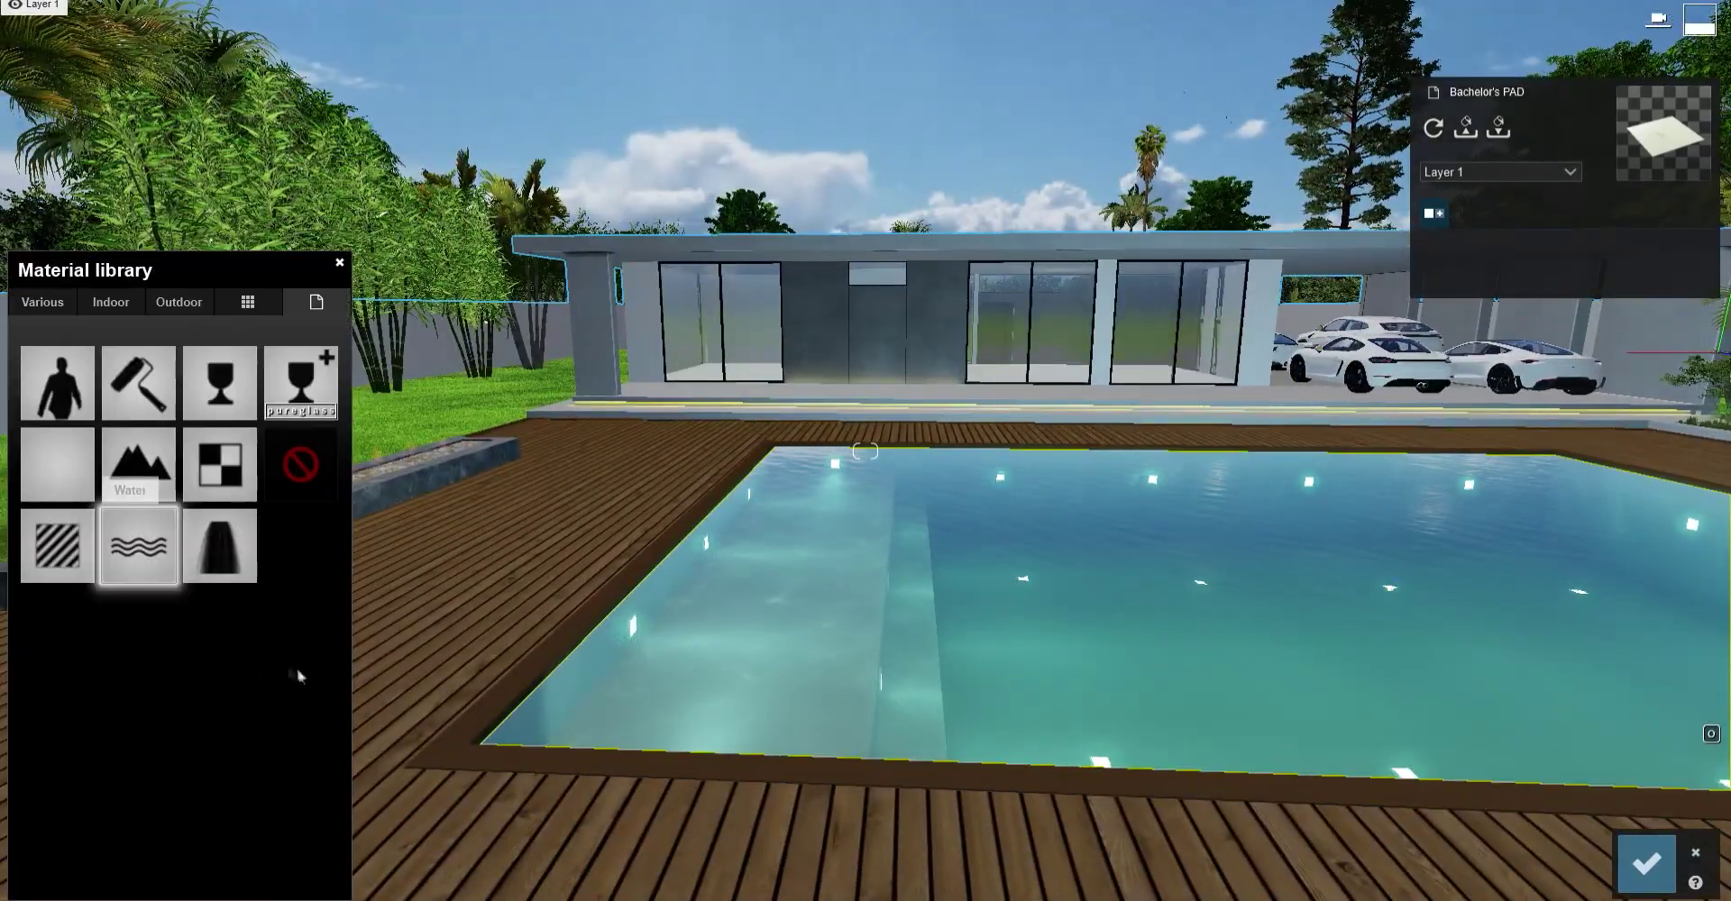
left_click(341, 263)
left_click(34, 435)
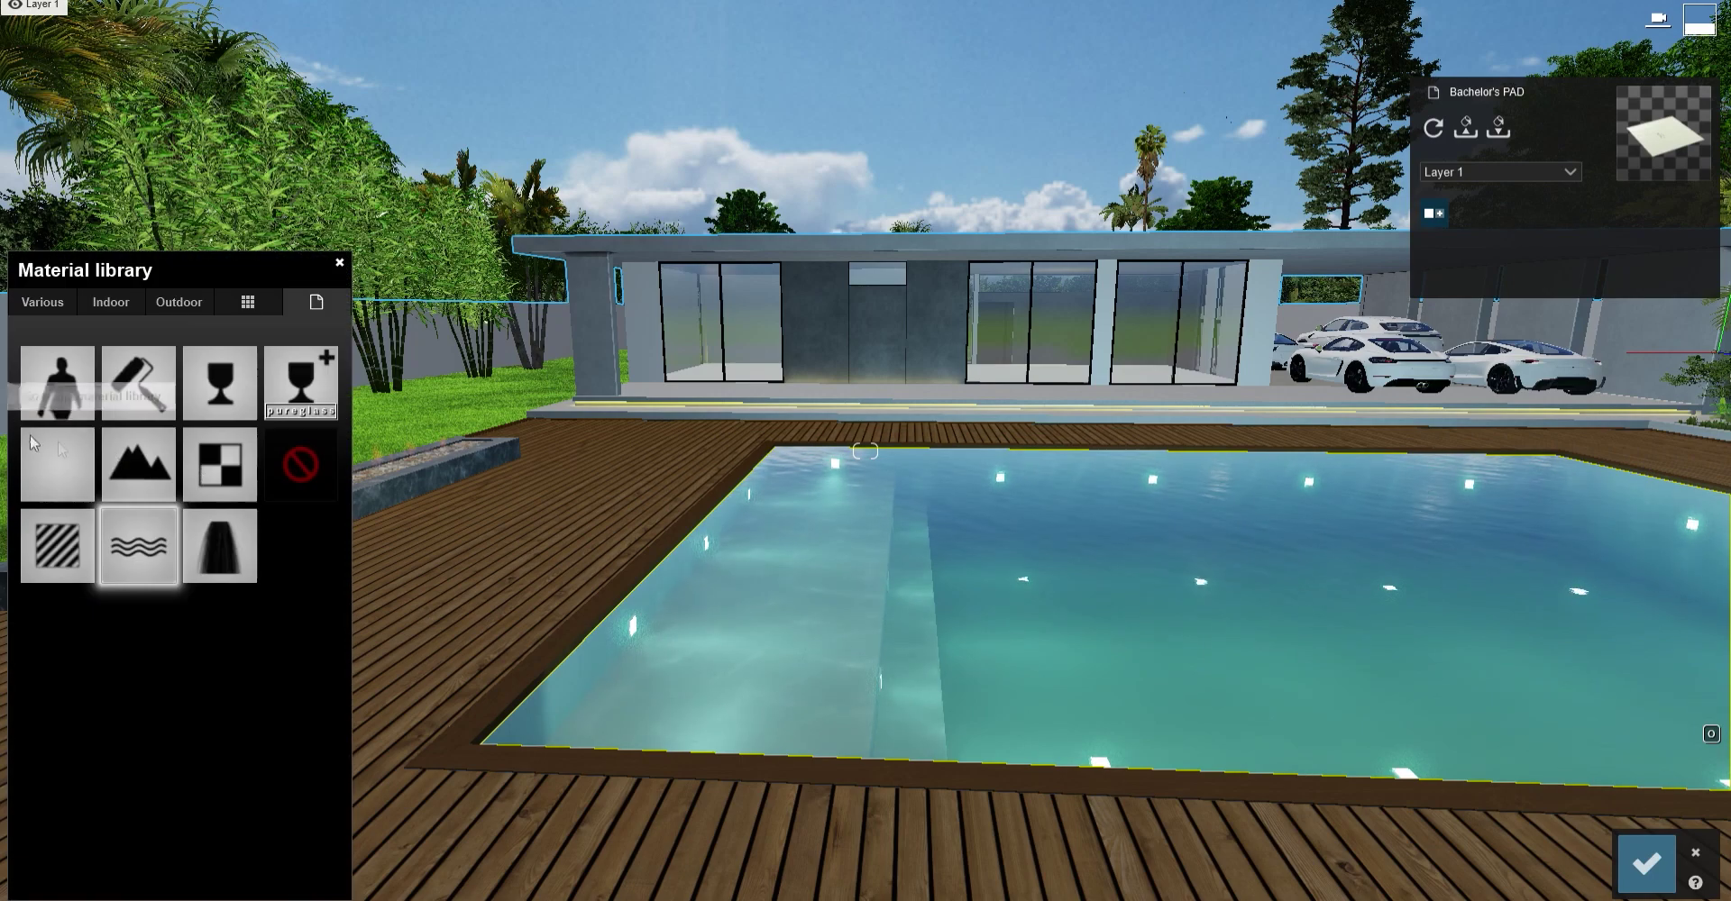
Examine the wood material of the deck around the rear pool and the glass settings of the house's sliding windows
key("a")
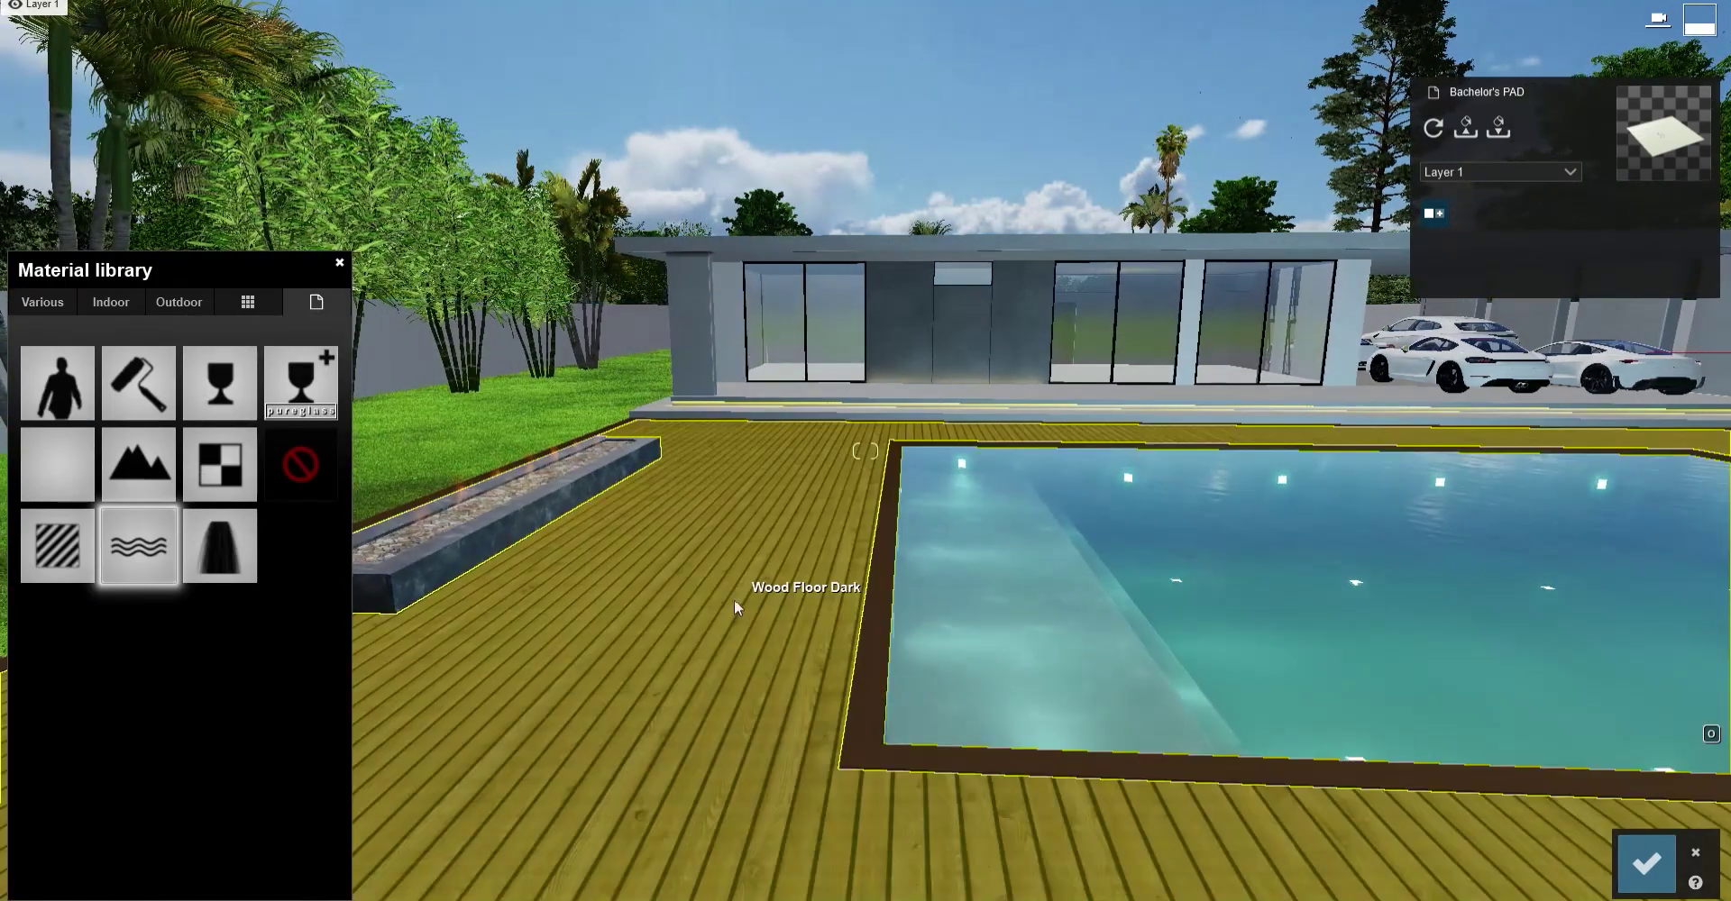
left_click(736, 594)
left_click(72, 415)
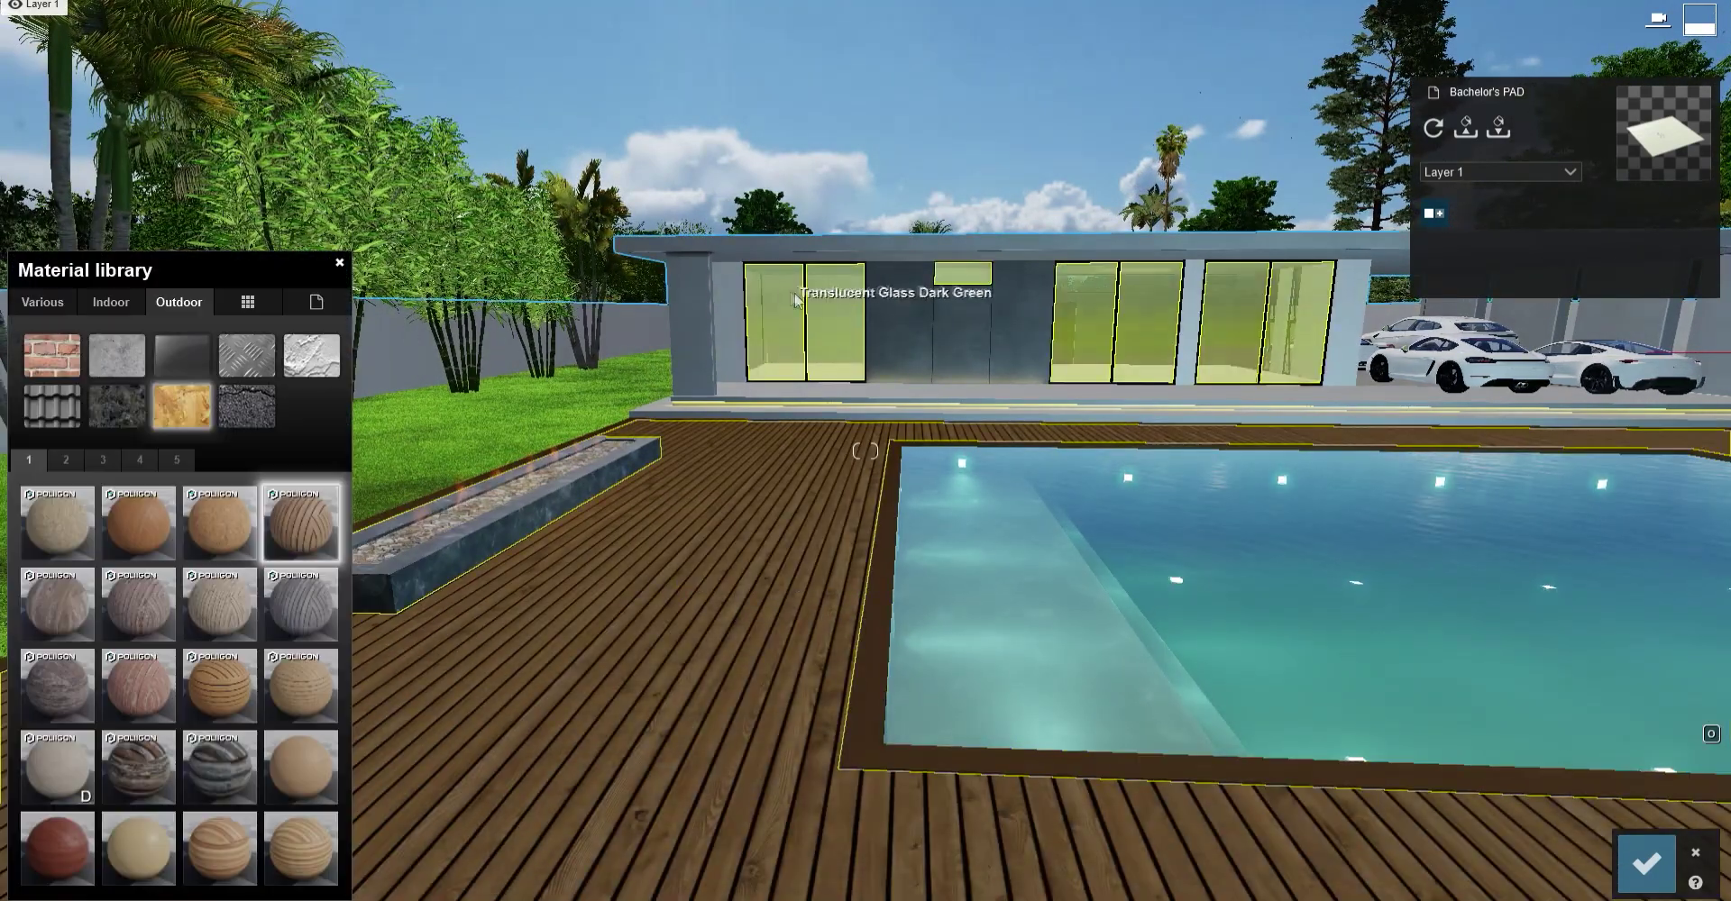
left_click(793, 298)
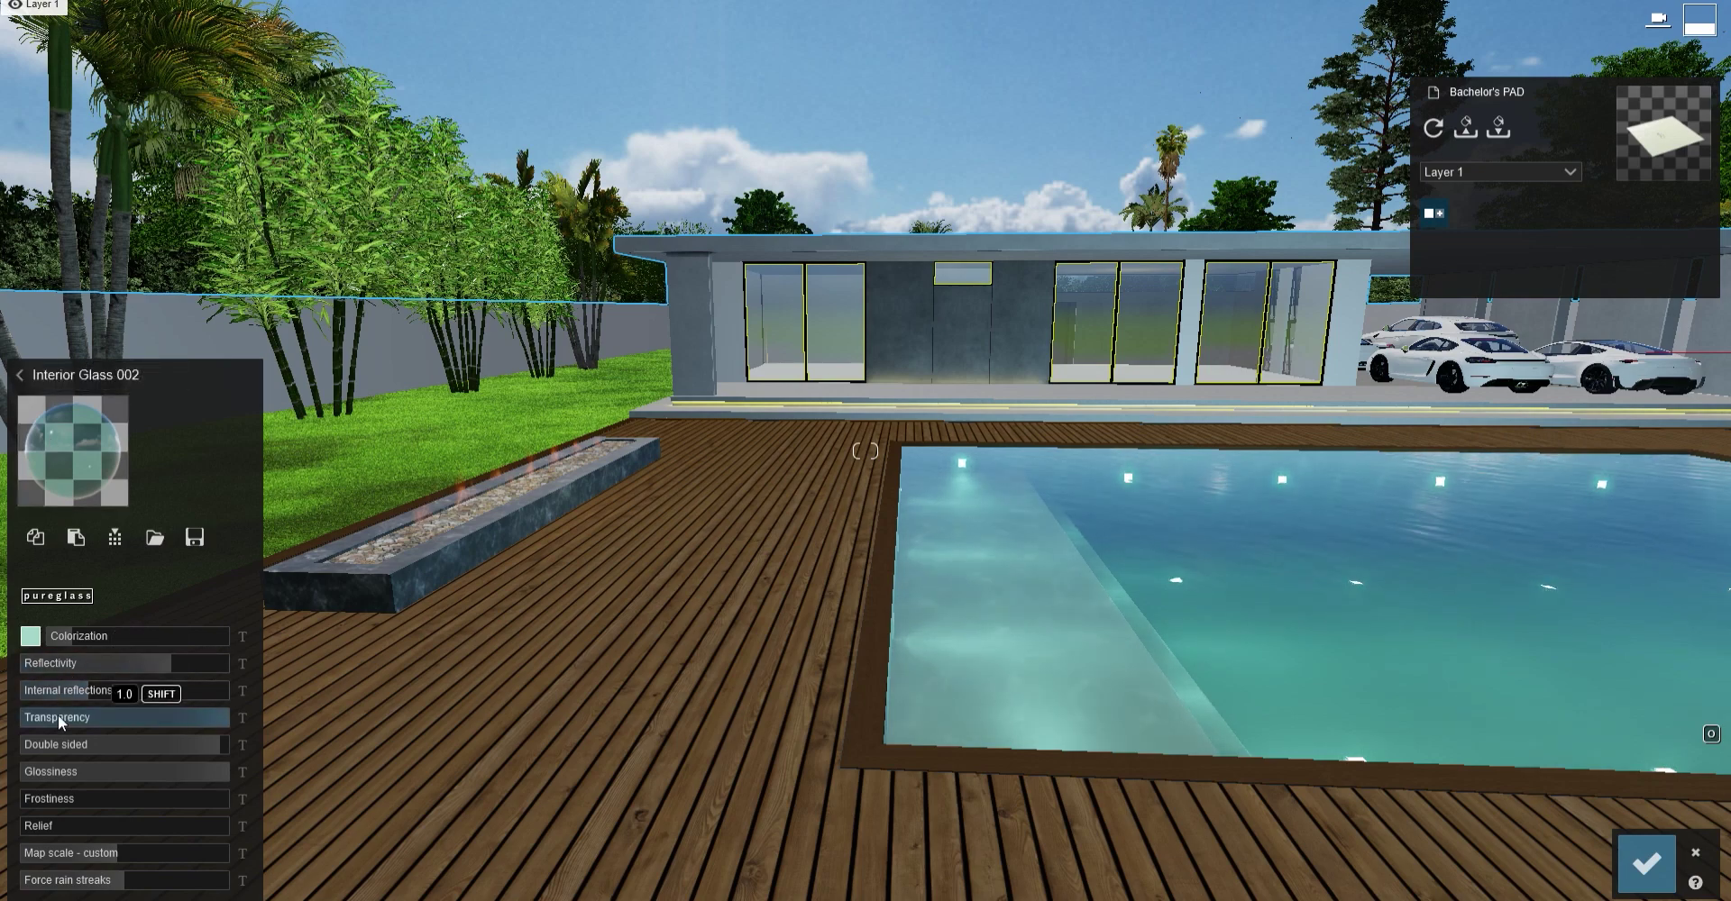
left_click(20, 375)
right_click_drag(712, 450, 737, 431)
key("d")
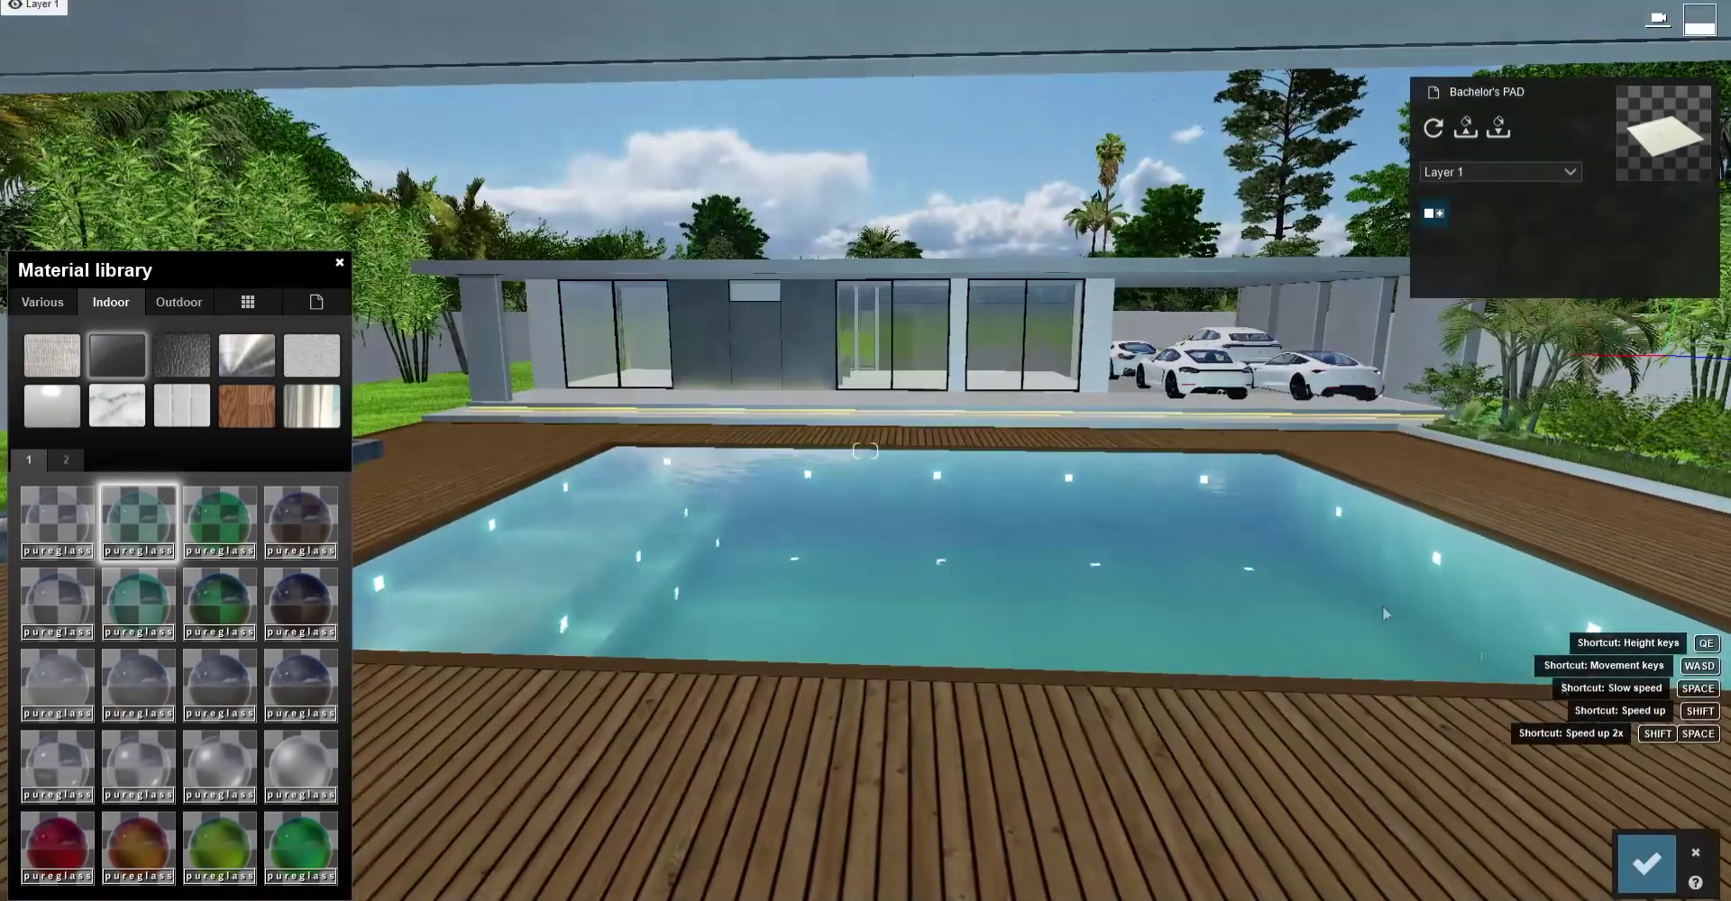
Save the material edits, switch to photo mode and load the Photo - 5 shot
left_click(1646, 863)
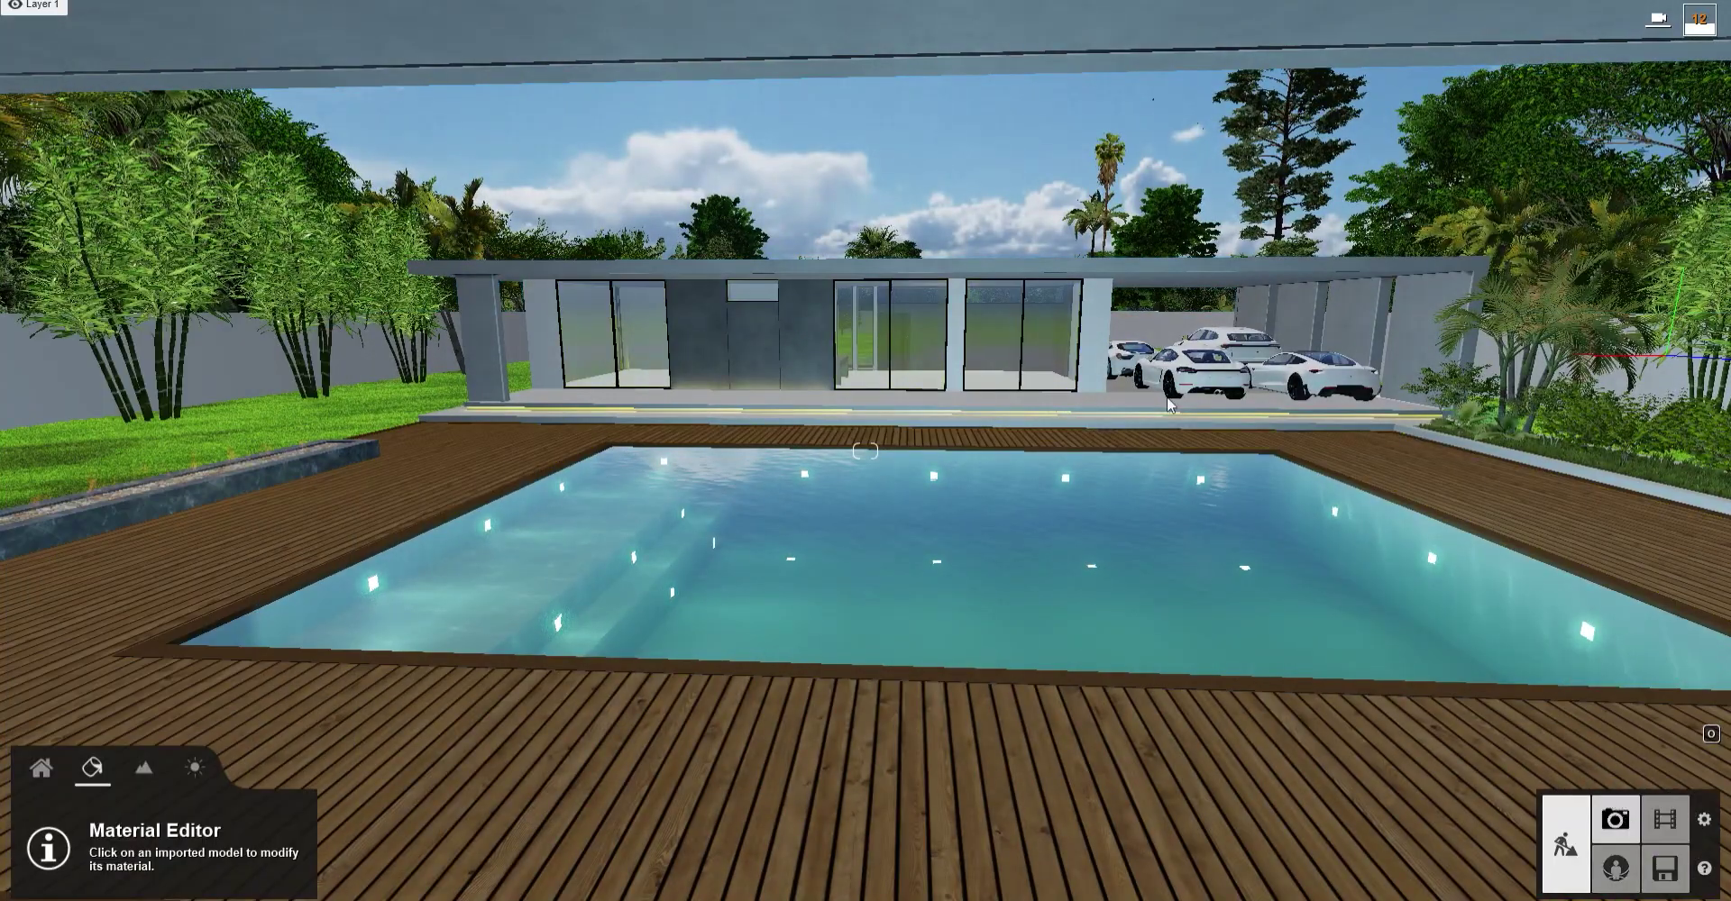
left_click(1615, 820)
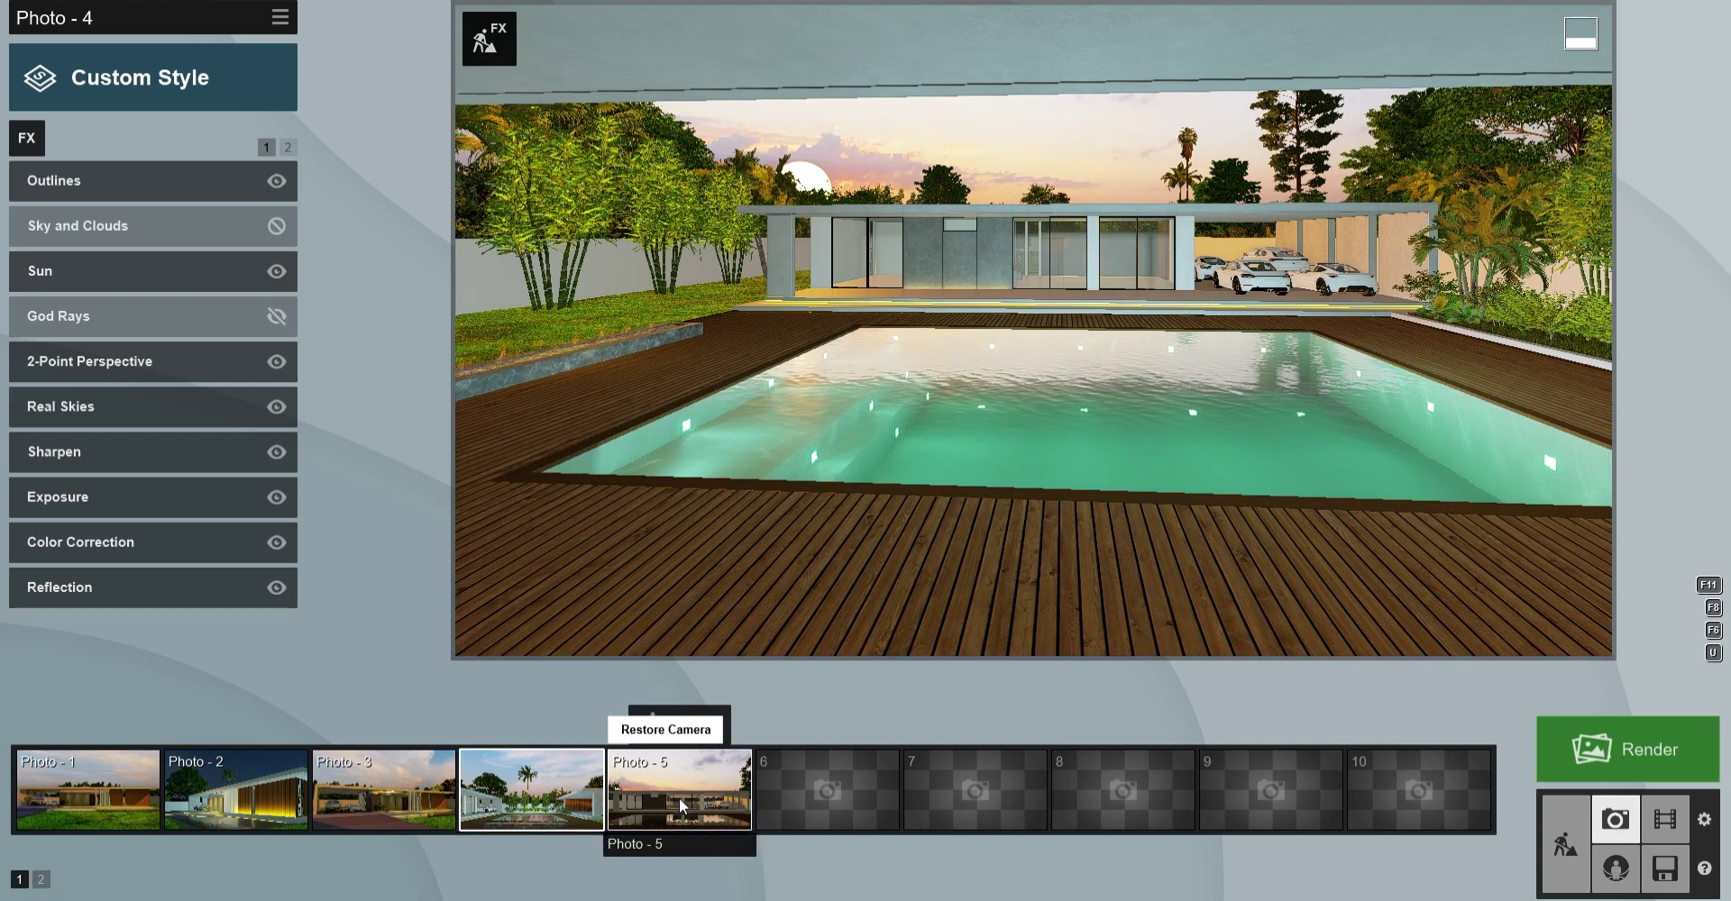
left_click(680, 793)
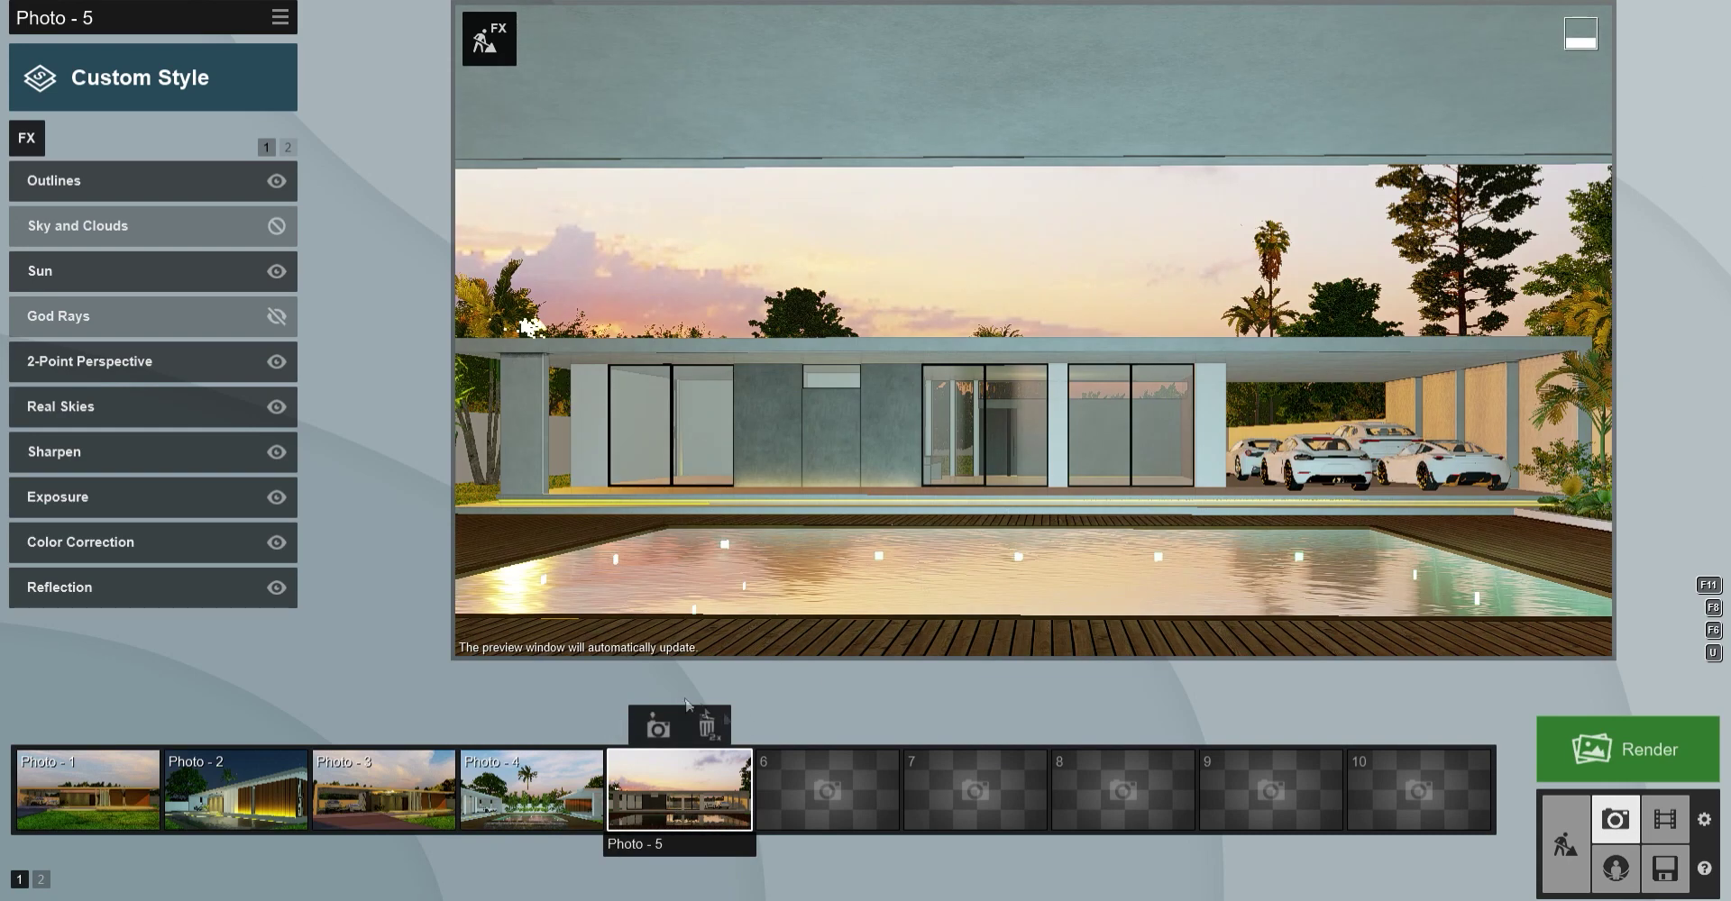
Review the Sun effect of Photo - 5 and the sunset sky chosen in its Real Skies effect
mouse_move(87, 182)
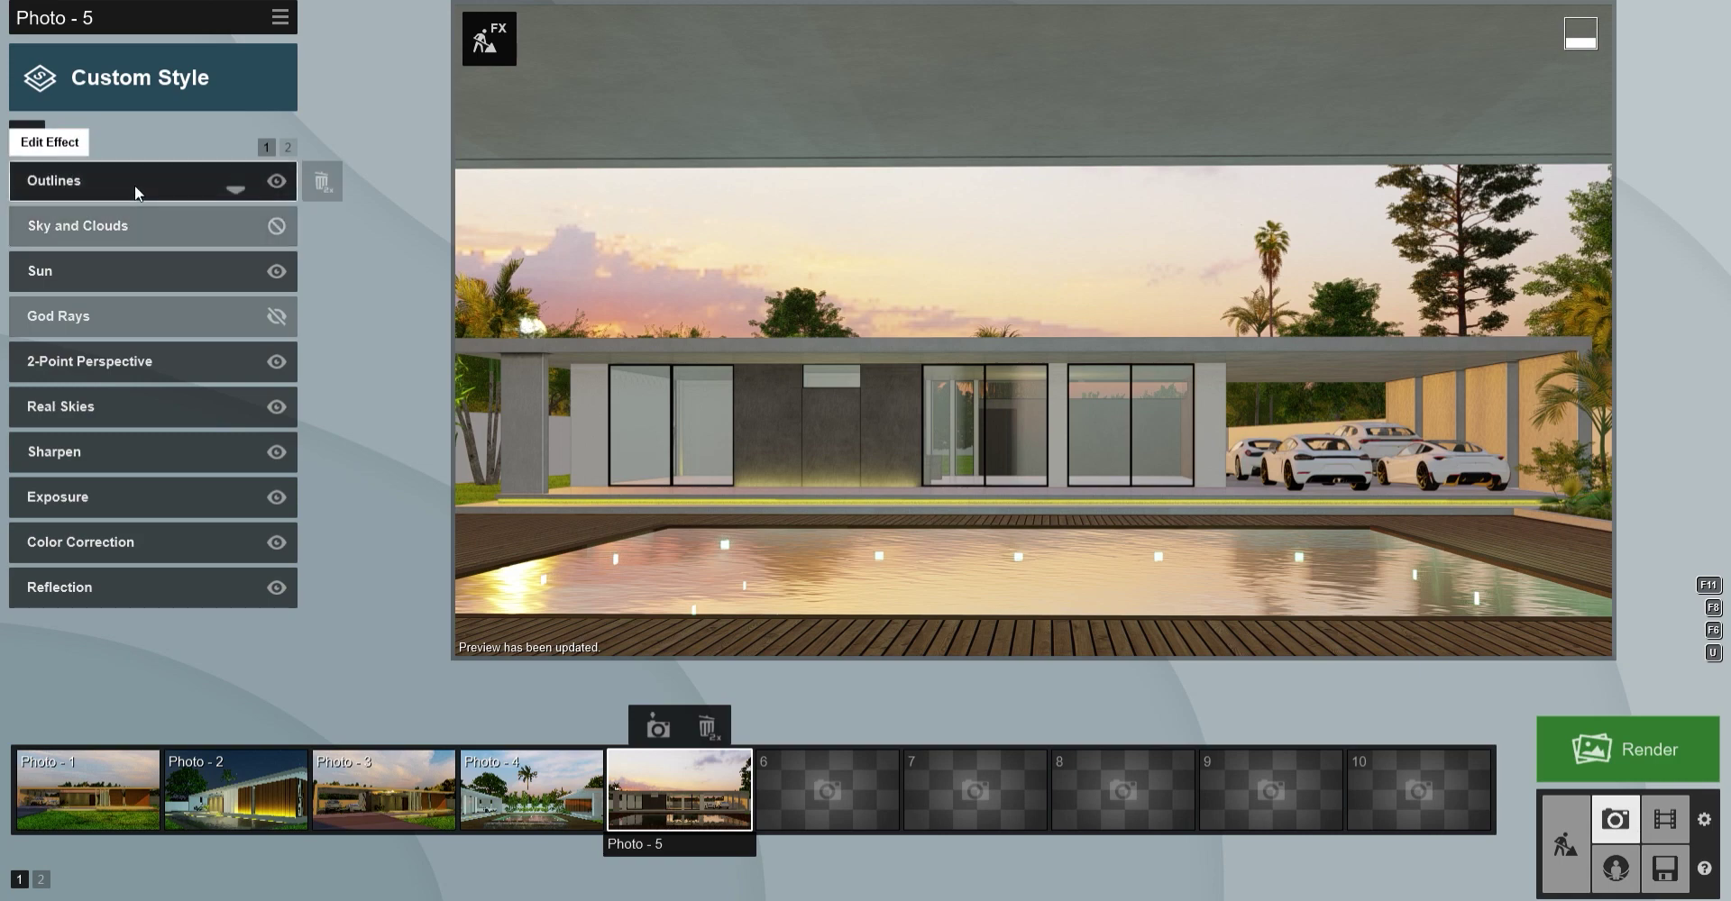
left_click(55, 270)
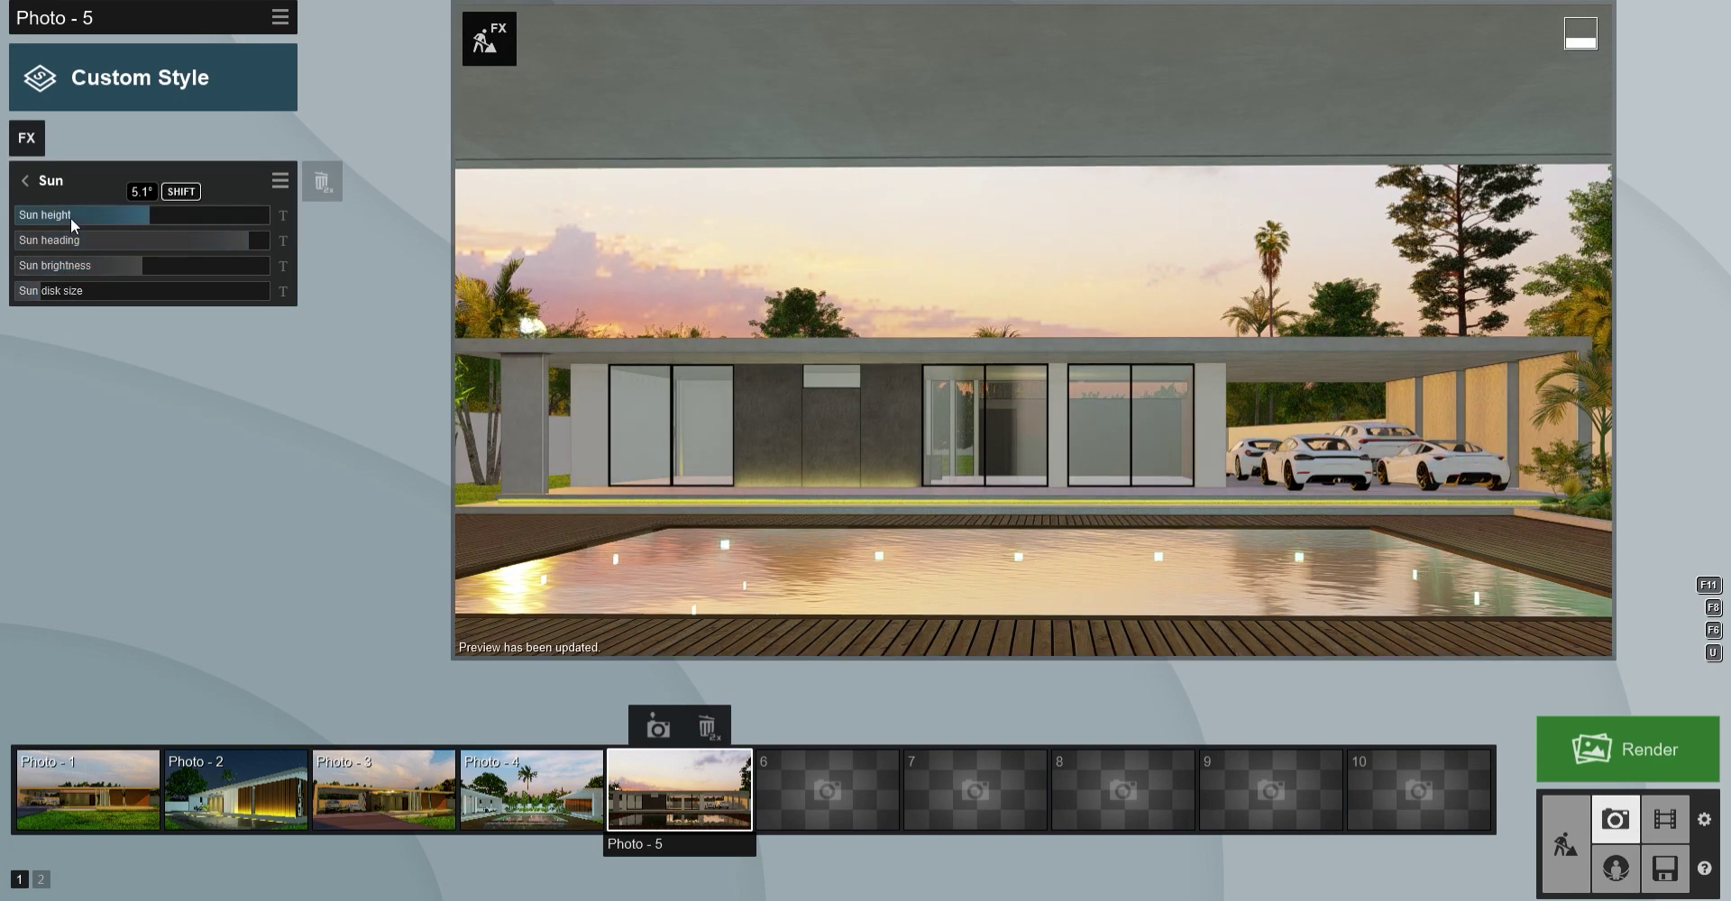
left_click(27, 185)
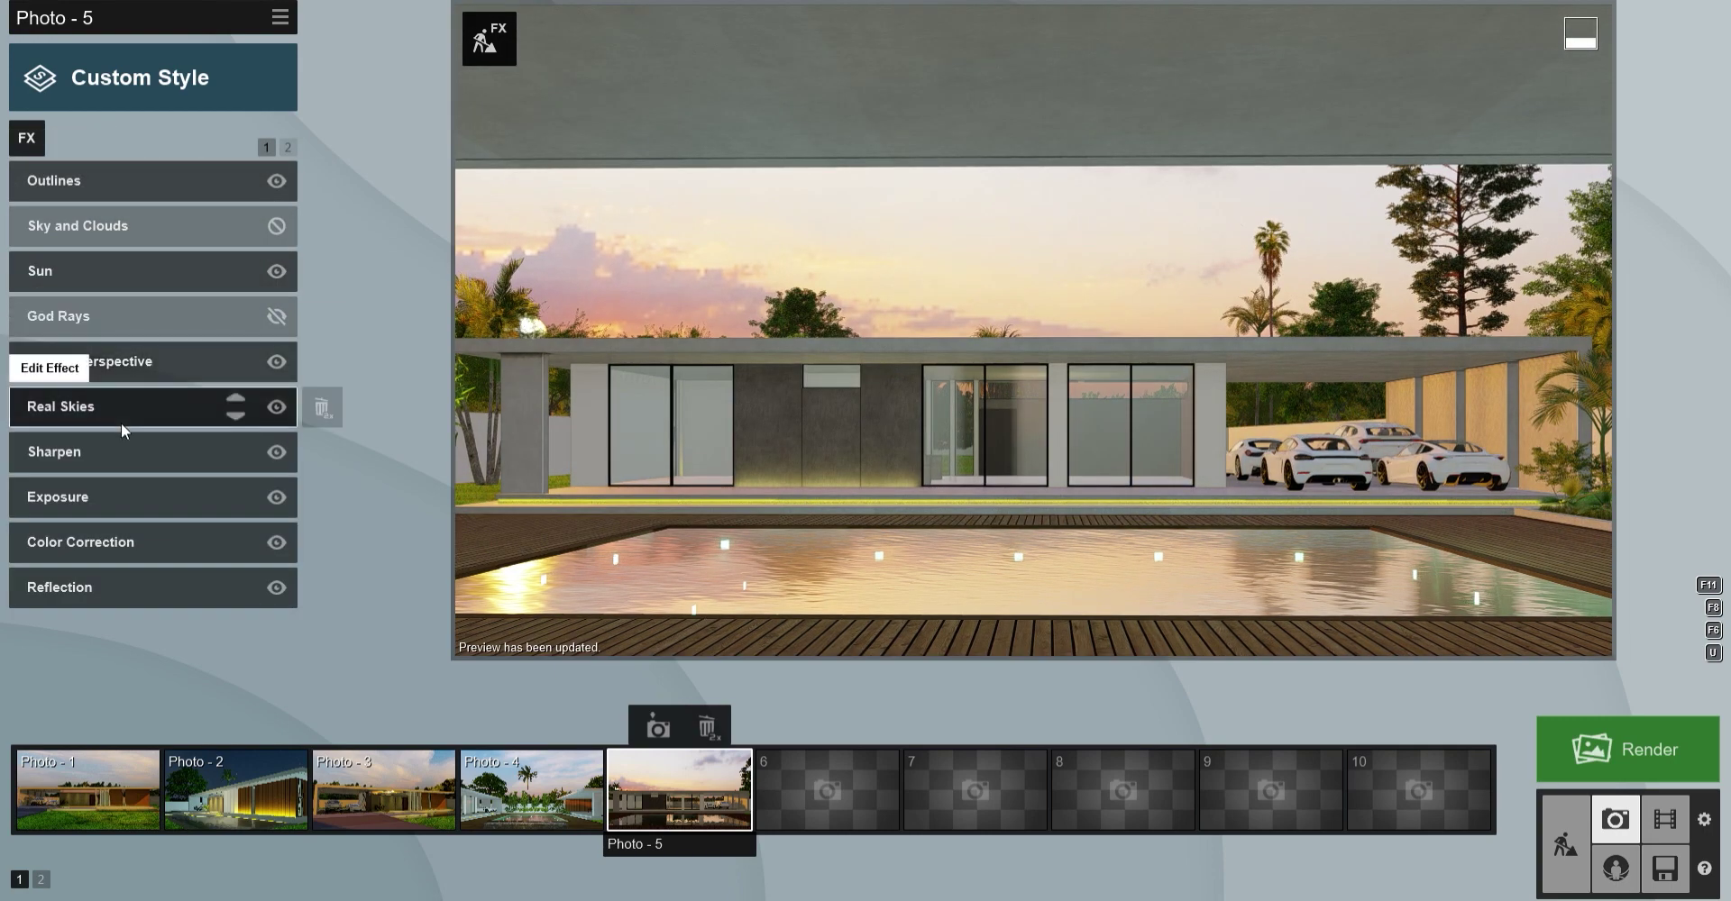
left_click(117, 409)
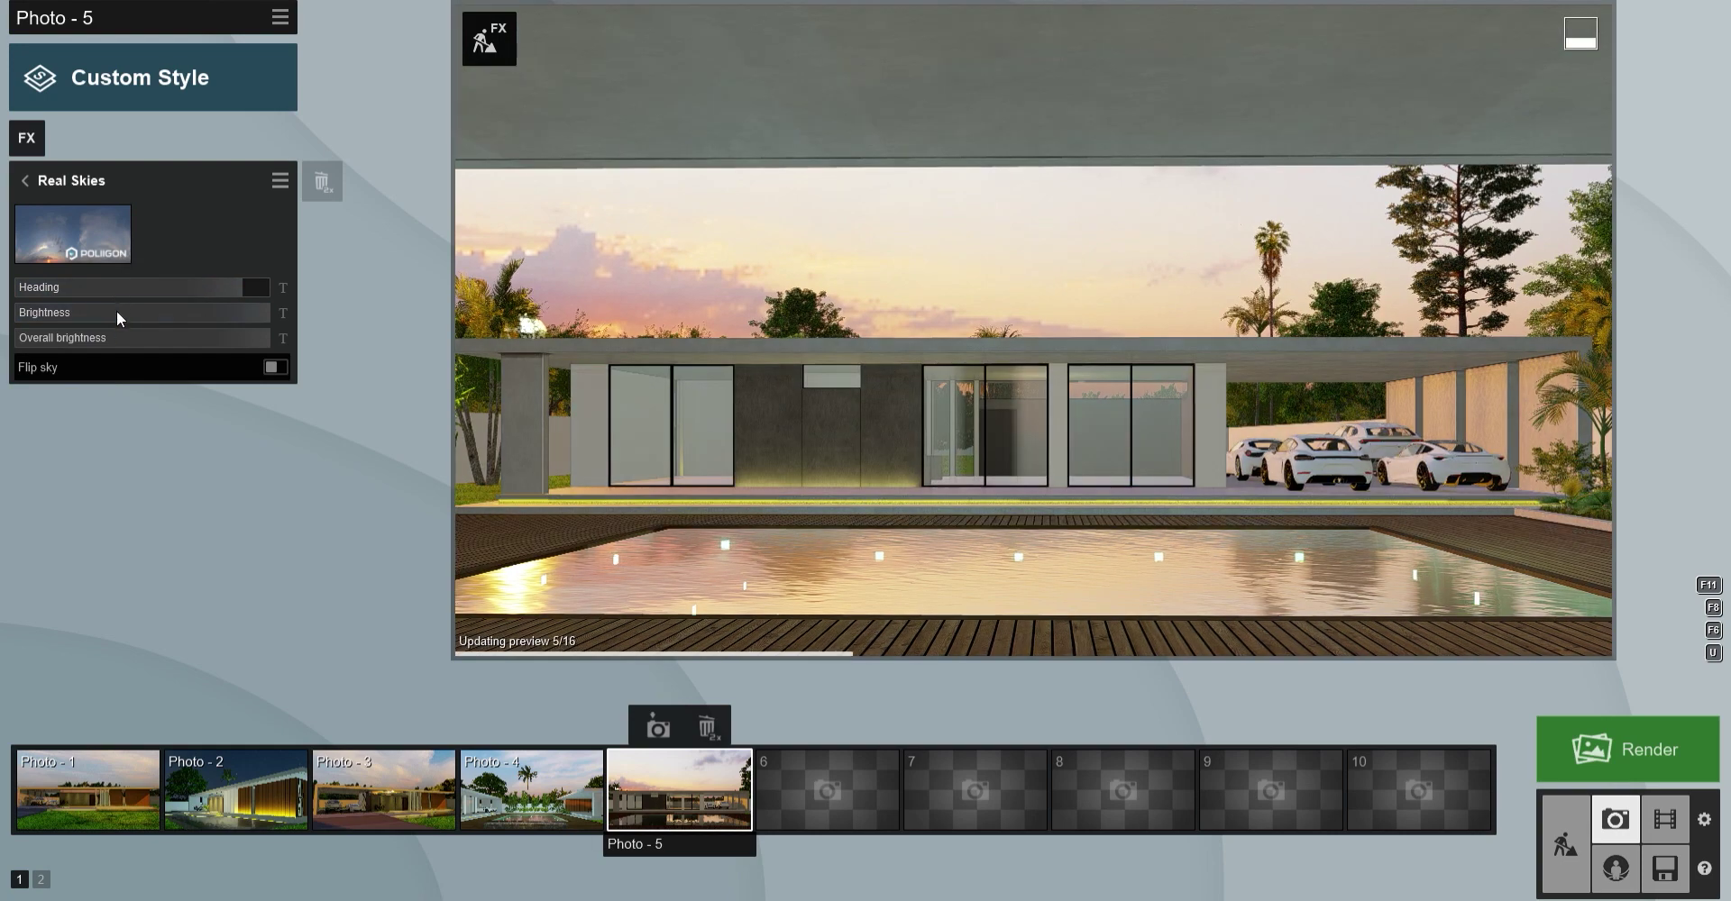
left_click(101, 236)
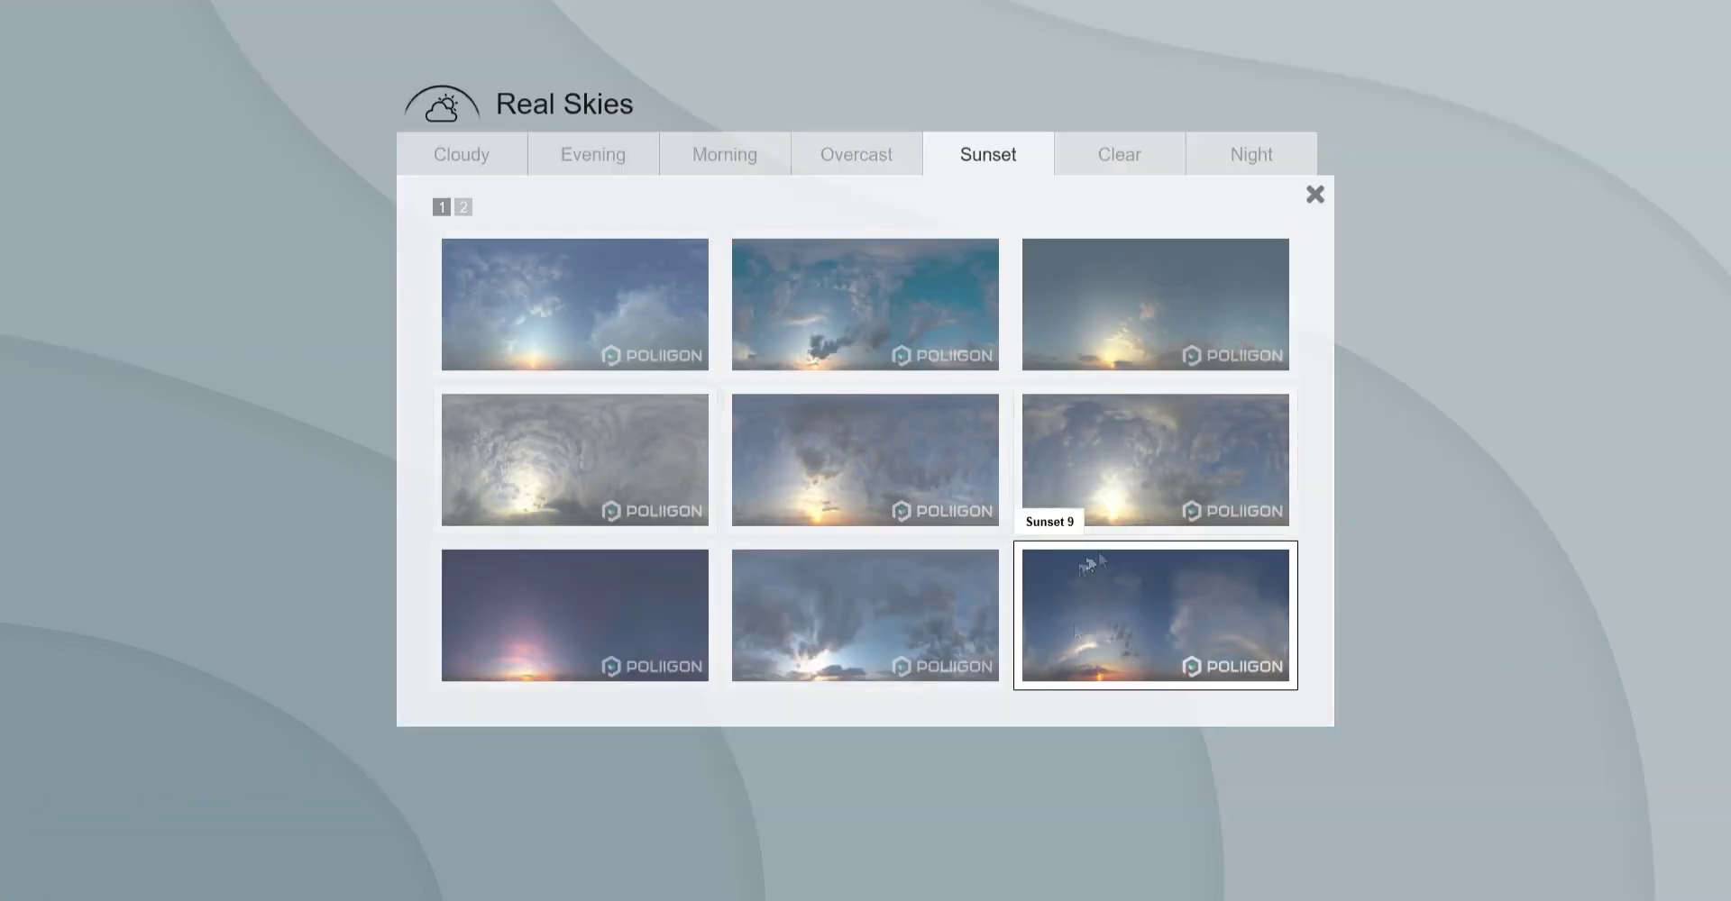
left_click(290, 328)
left_click(173, 182)
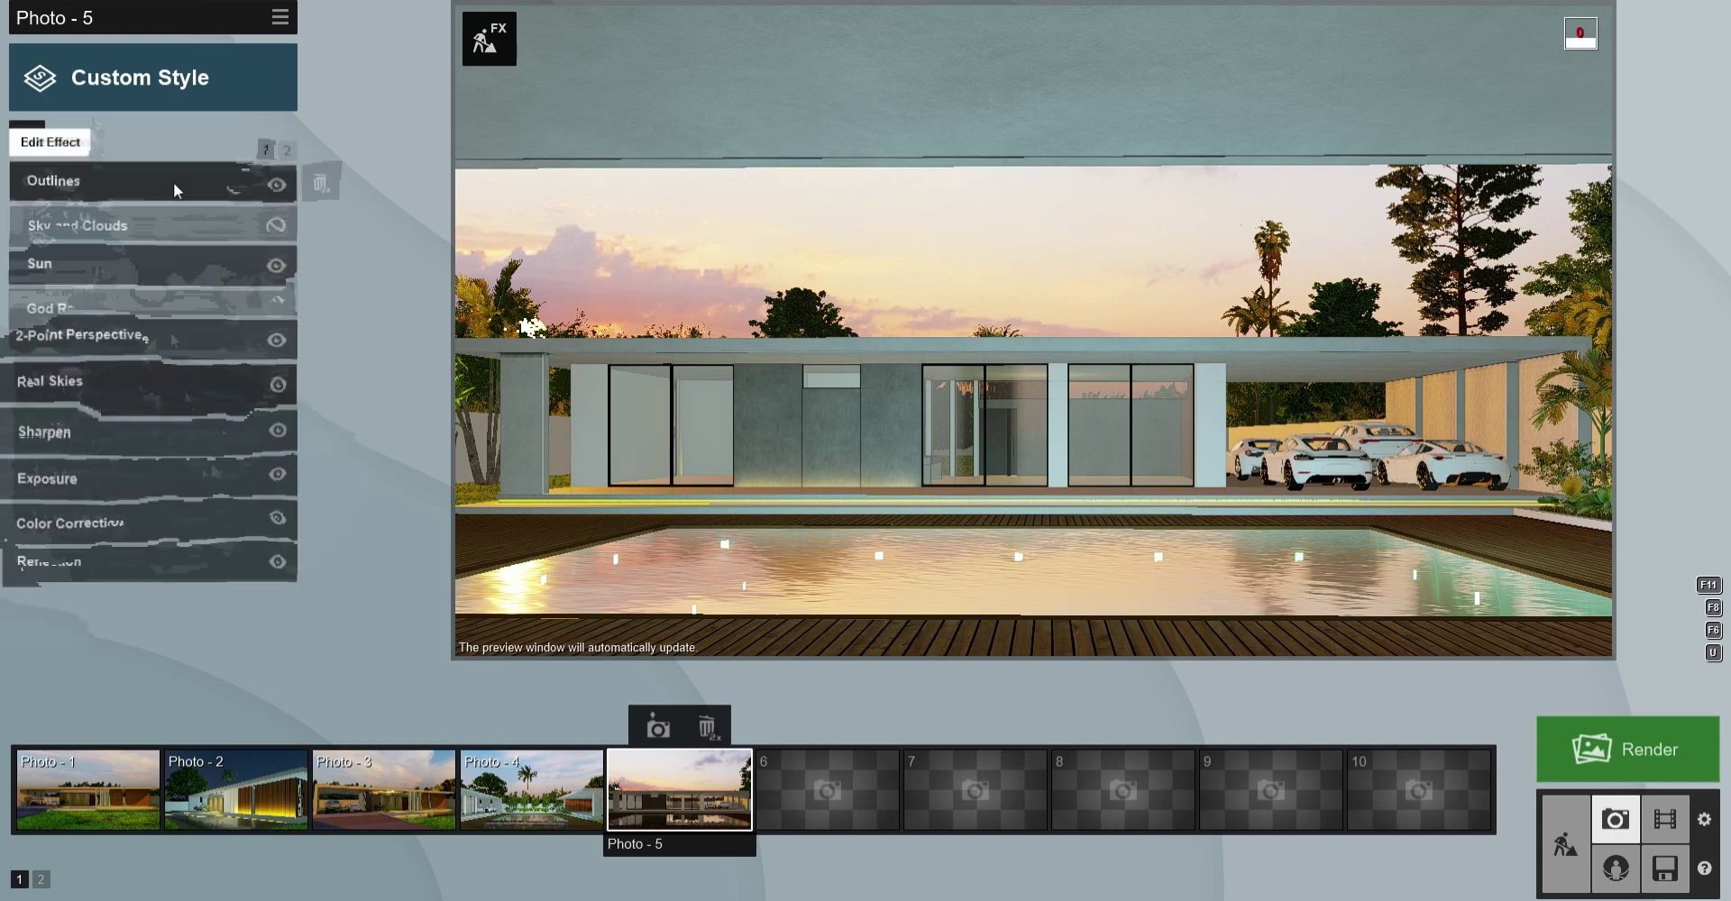
Check the Exposure and Color Correction settings of Photo - 5
left_click(138, 499)
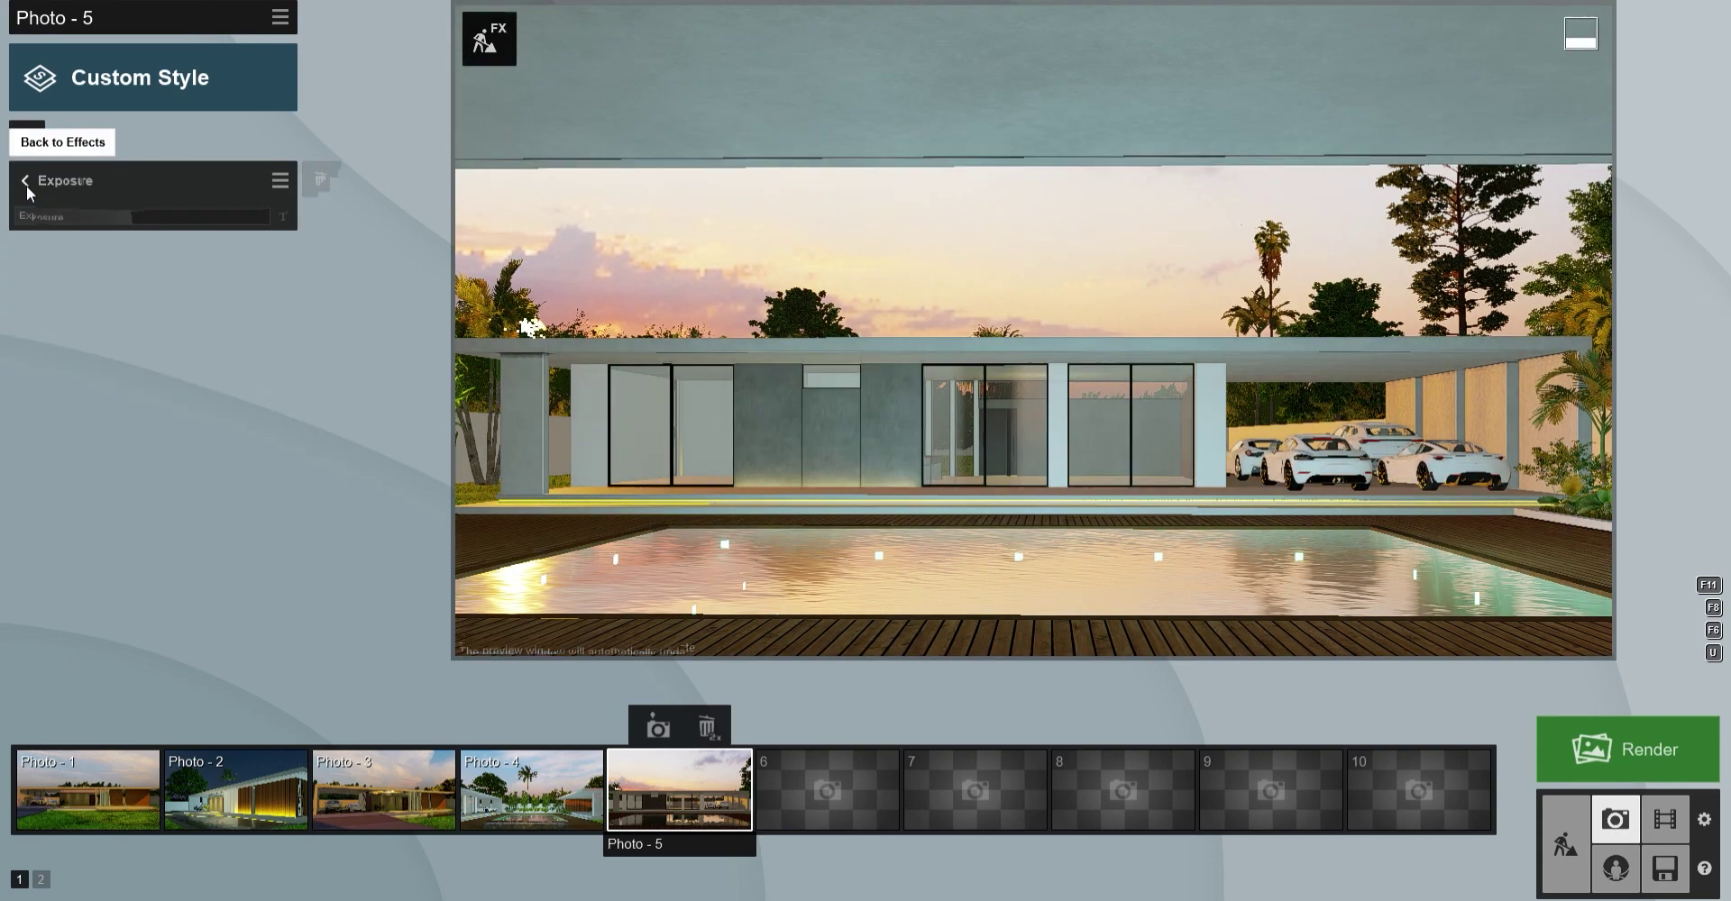
left_click(25, 180)
left_click(148, 535)
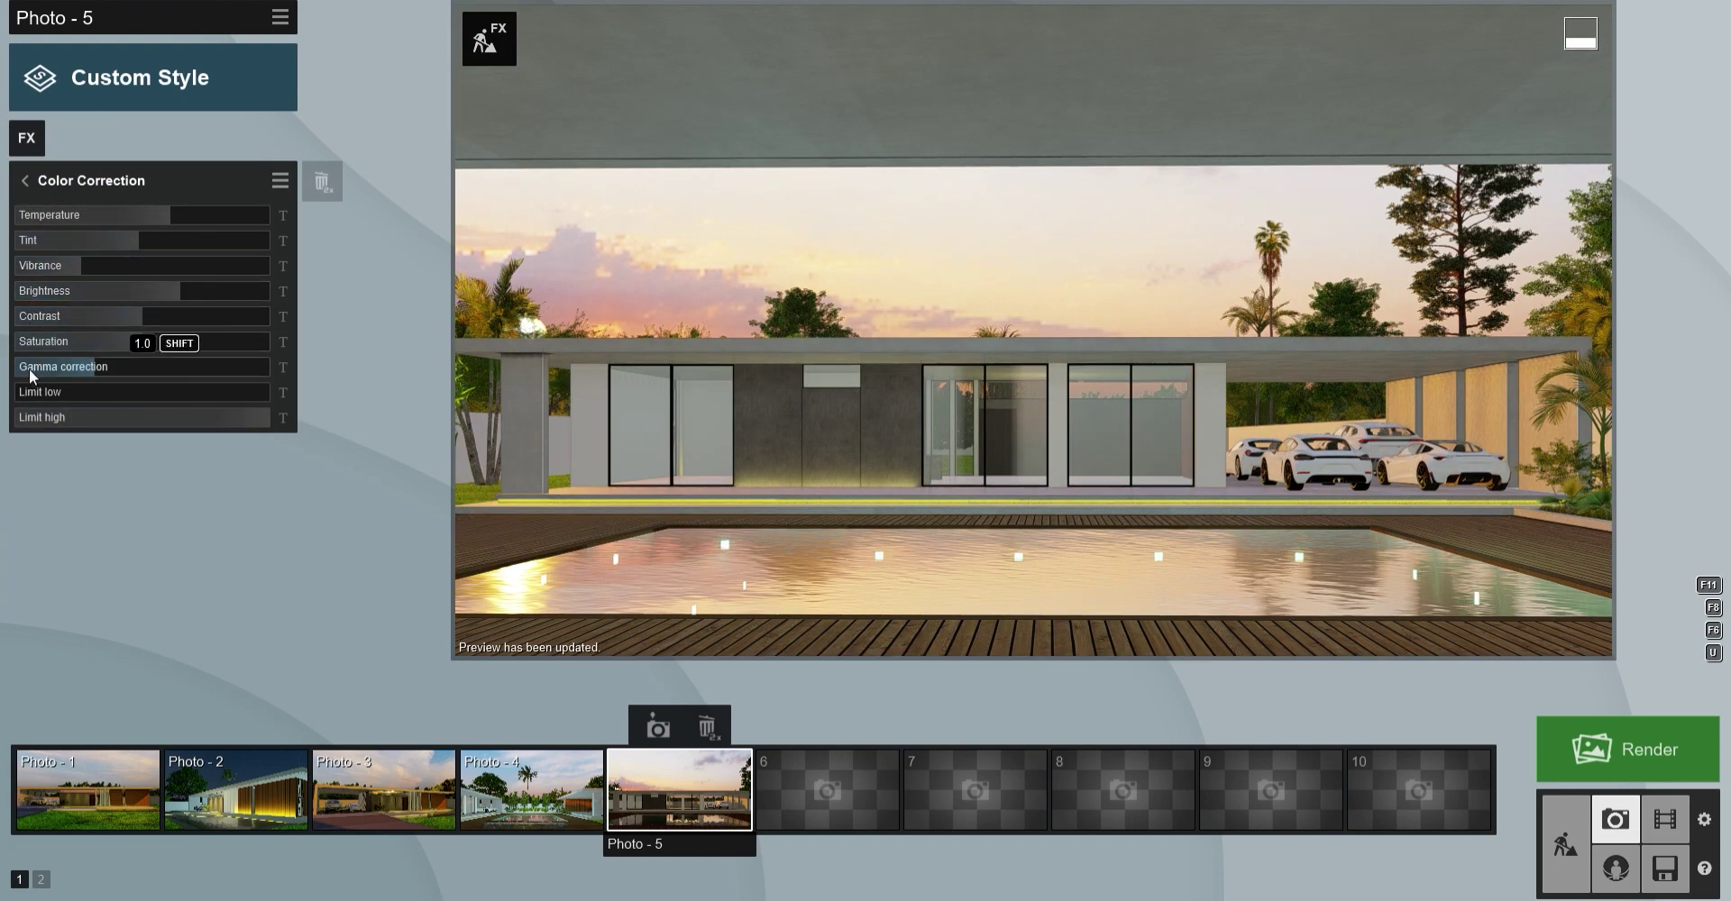
left_click(25, 180)
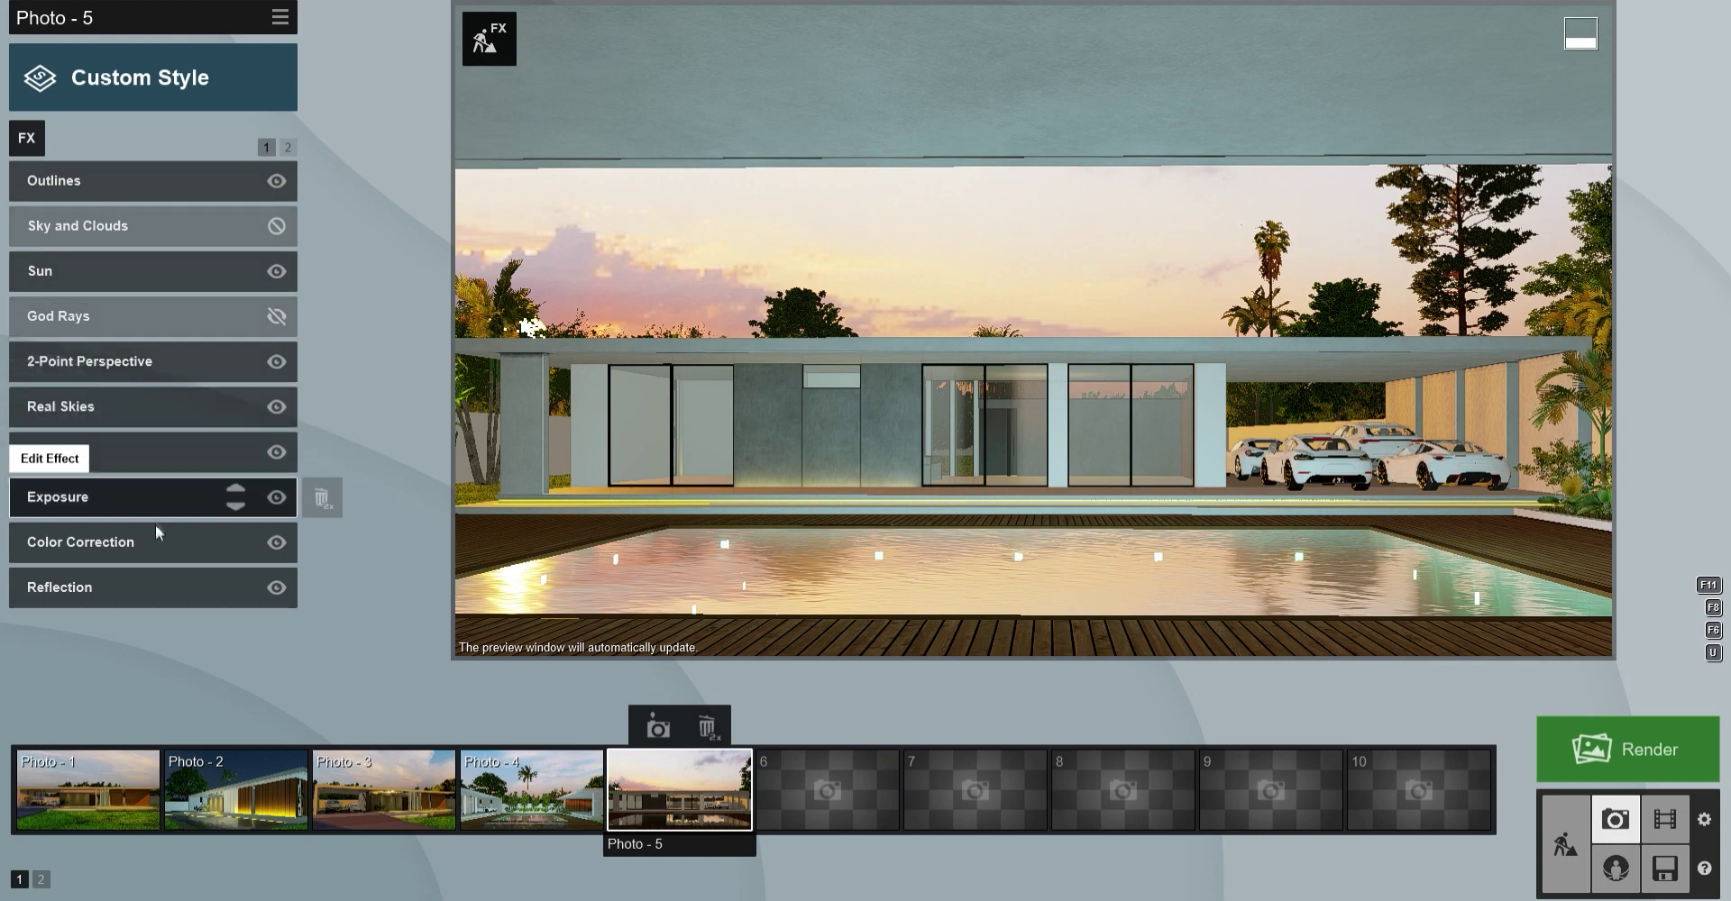
Examine the Reflection effect of Photo - 5 and the surfaces assigned as reflection planes
left_click(146, 587)
left_click(58, 238)
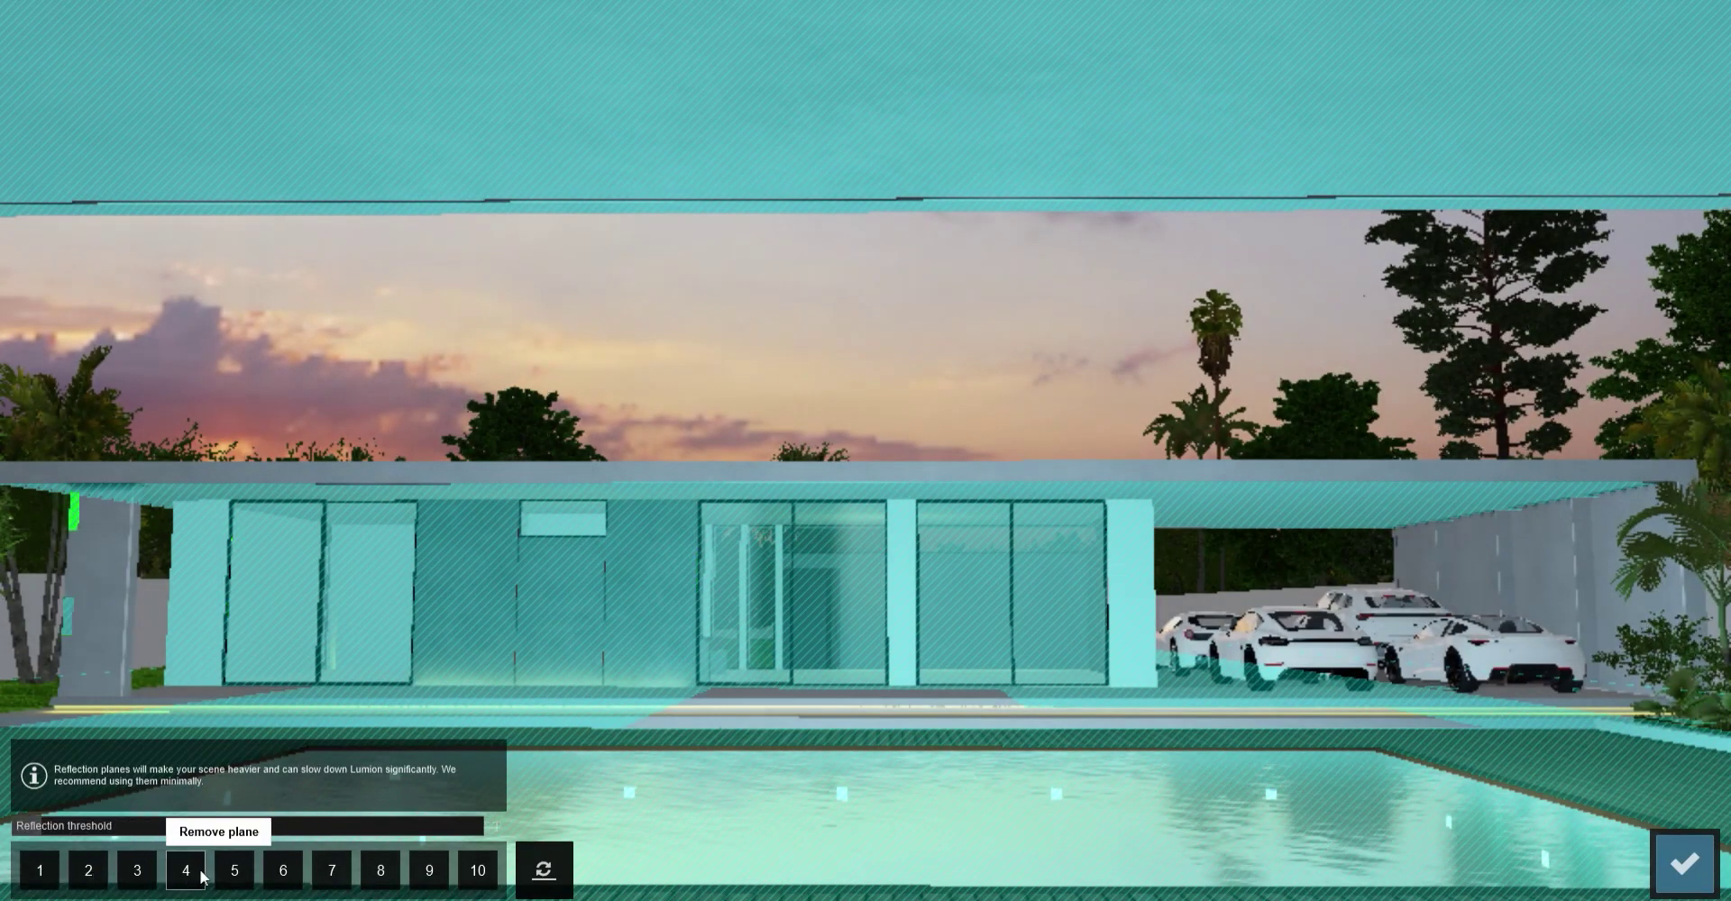
mouse_move(334, 875)
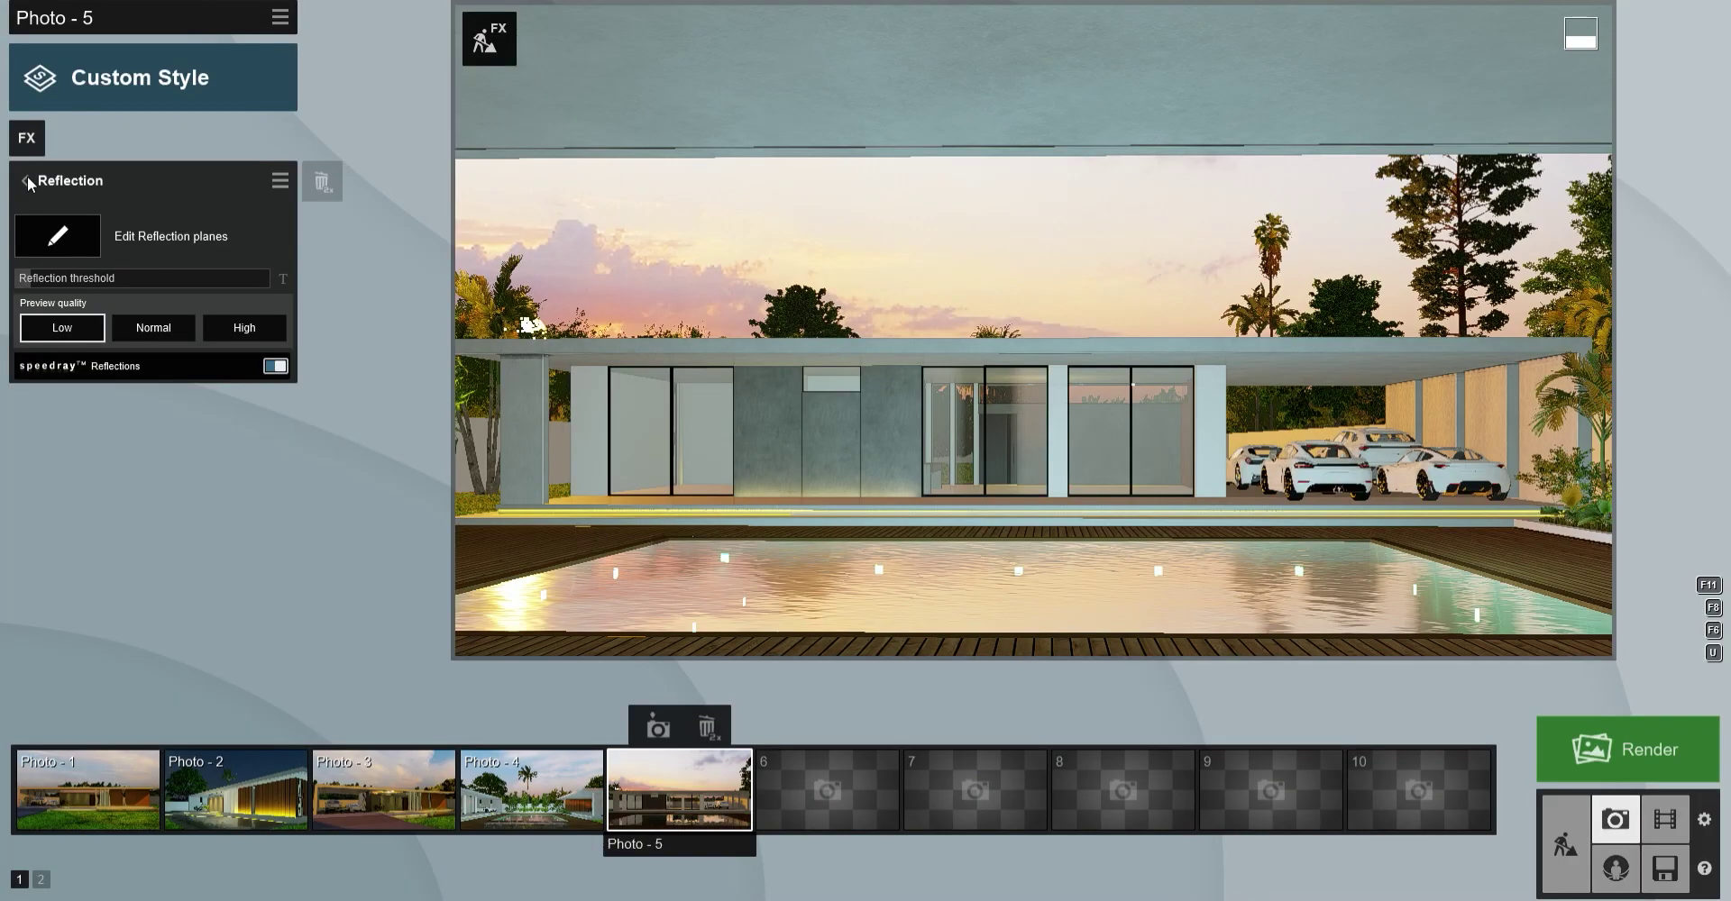
left_click(25, 183)
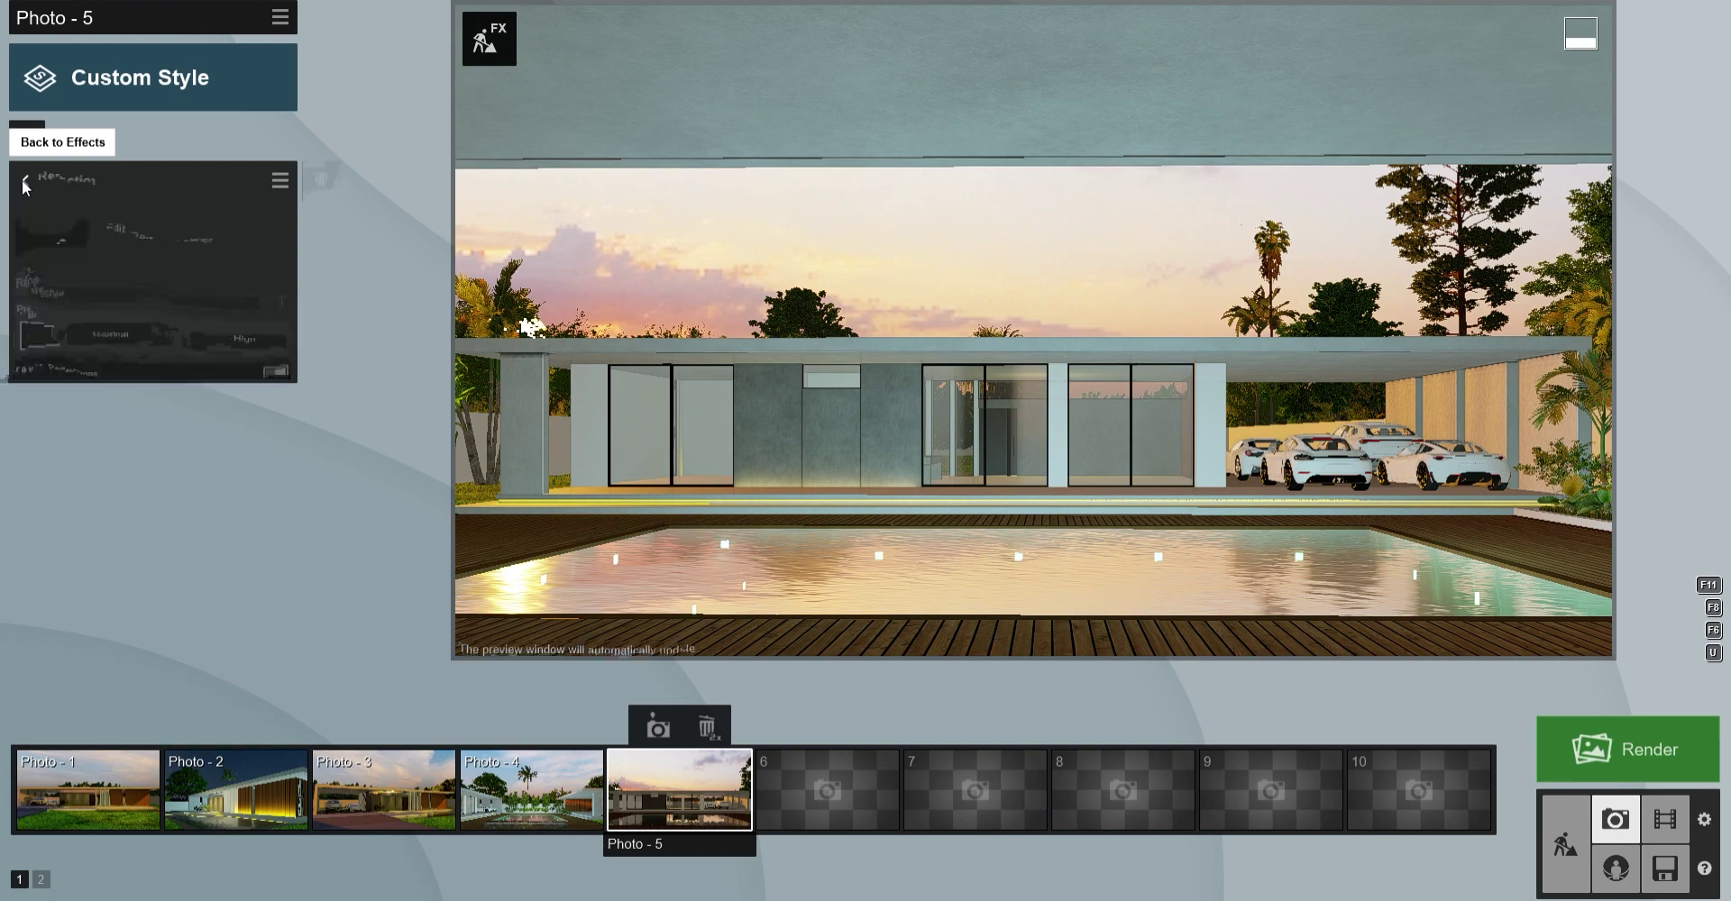
Review the Hyperlight and Sky Light effect settings on the second effects page of Photo - 5
left_click(288, 147)
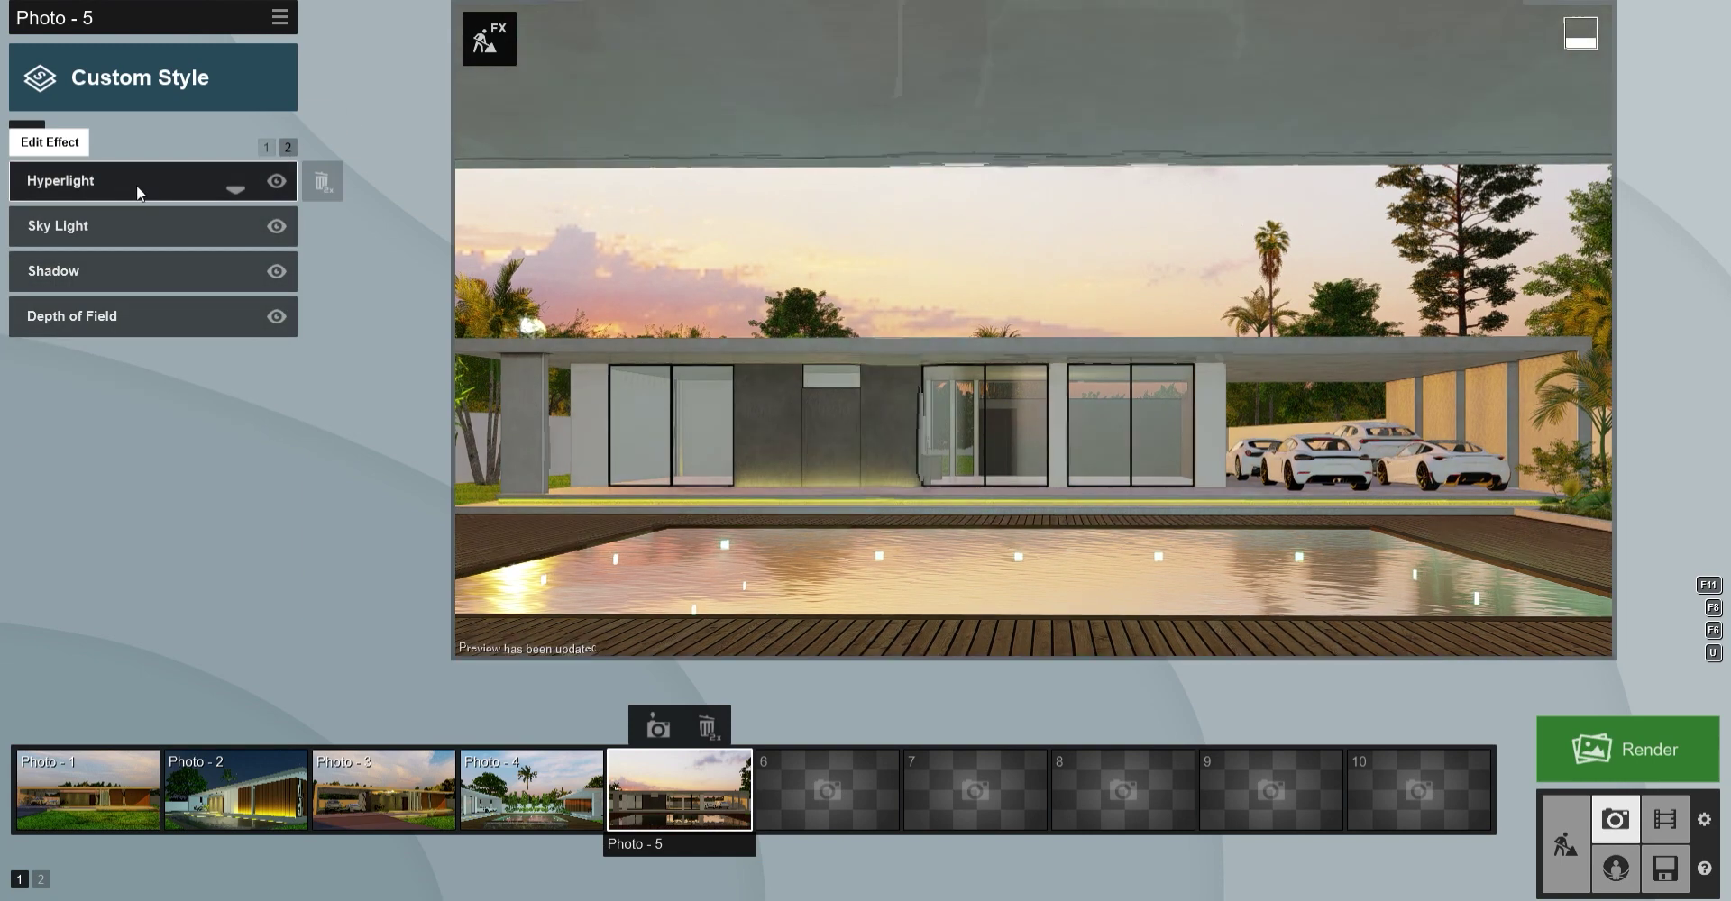
left_click(137, 186)
left_click(25, 180)
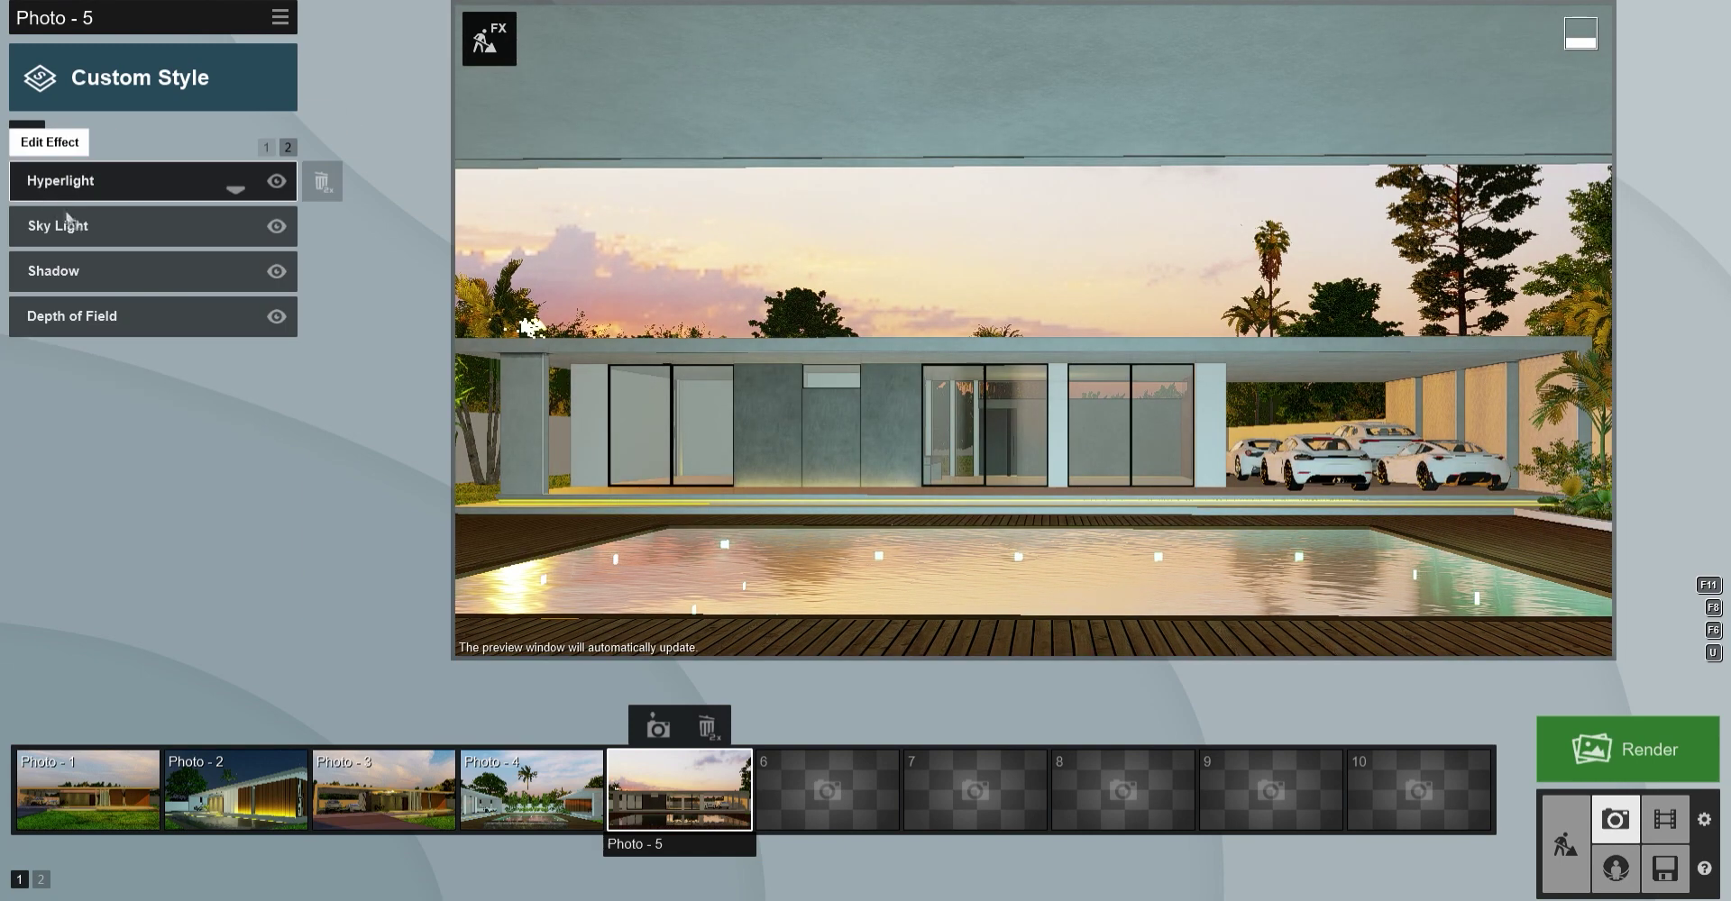
left_click(96, 225)
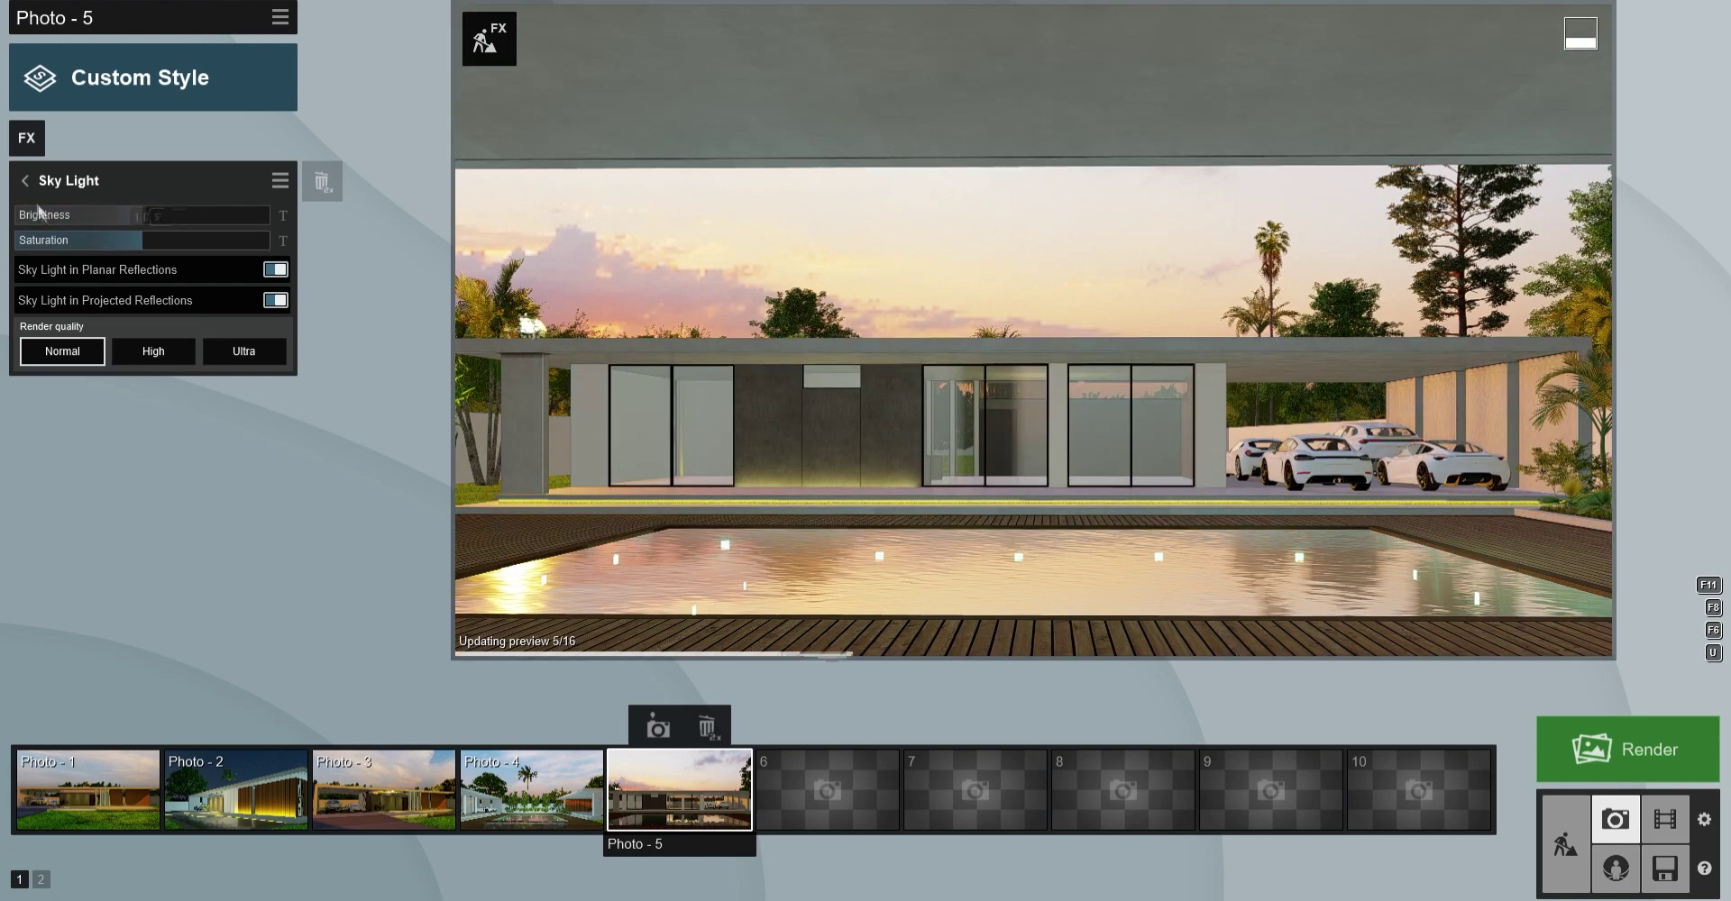
left_click(24, 180)
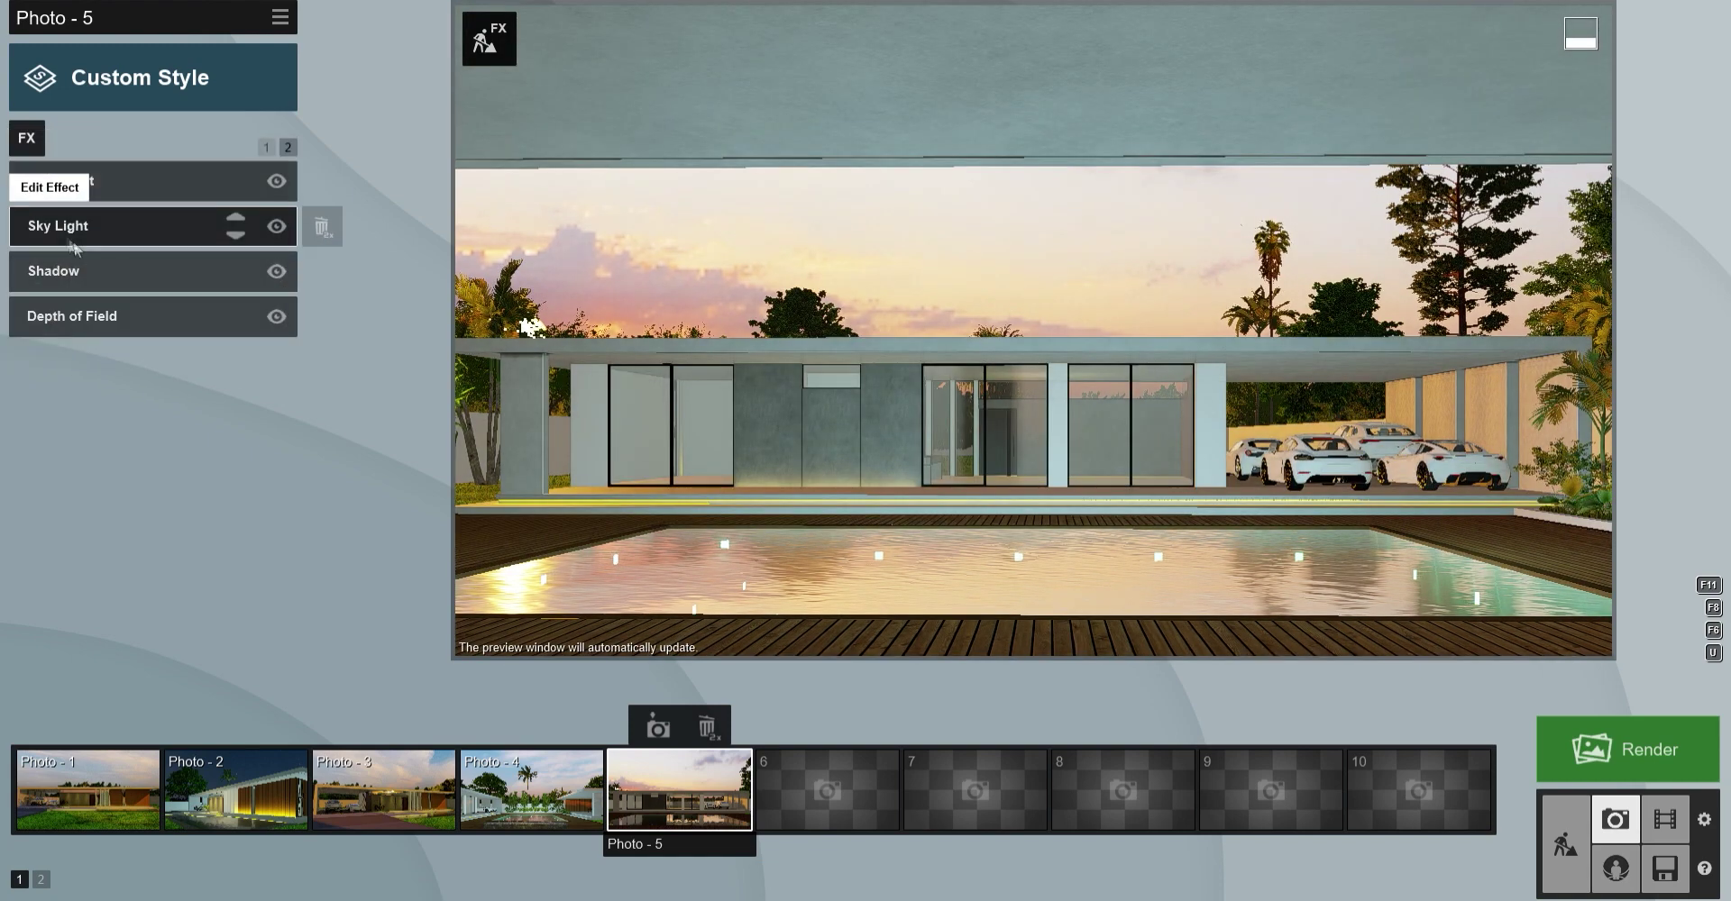
Inspect the Shadow and Depth of Field effect settings of Photo - 5
left_click(112, 269)
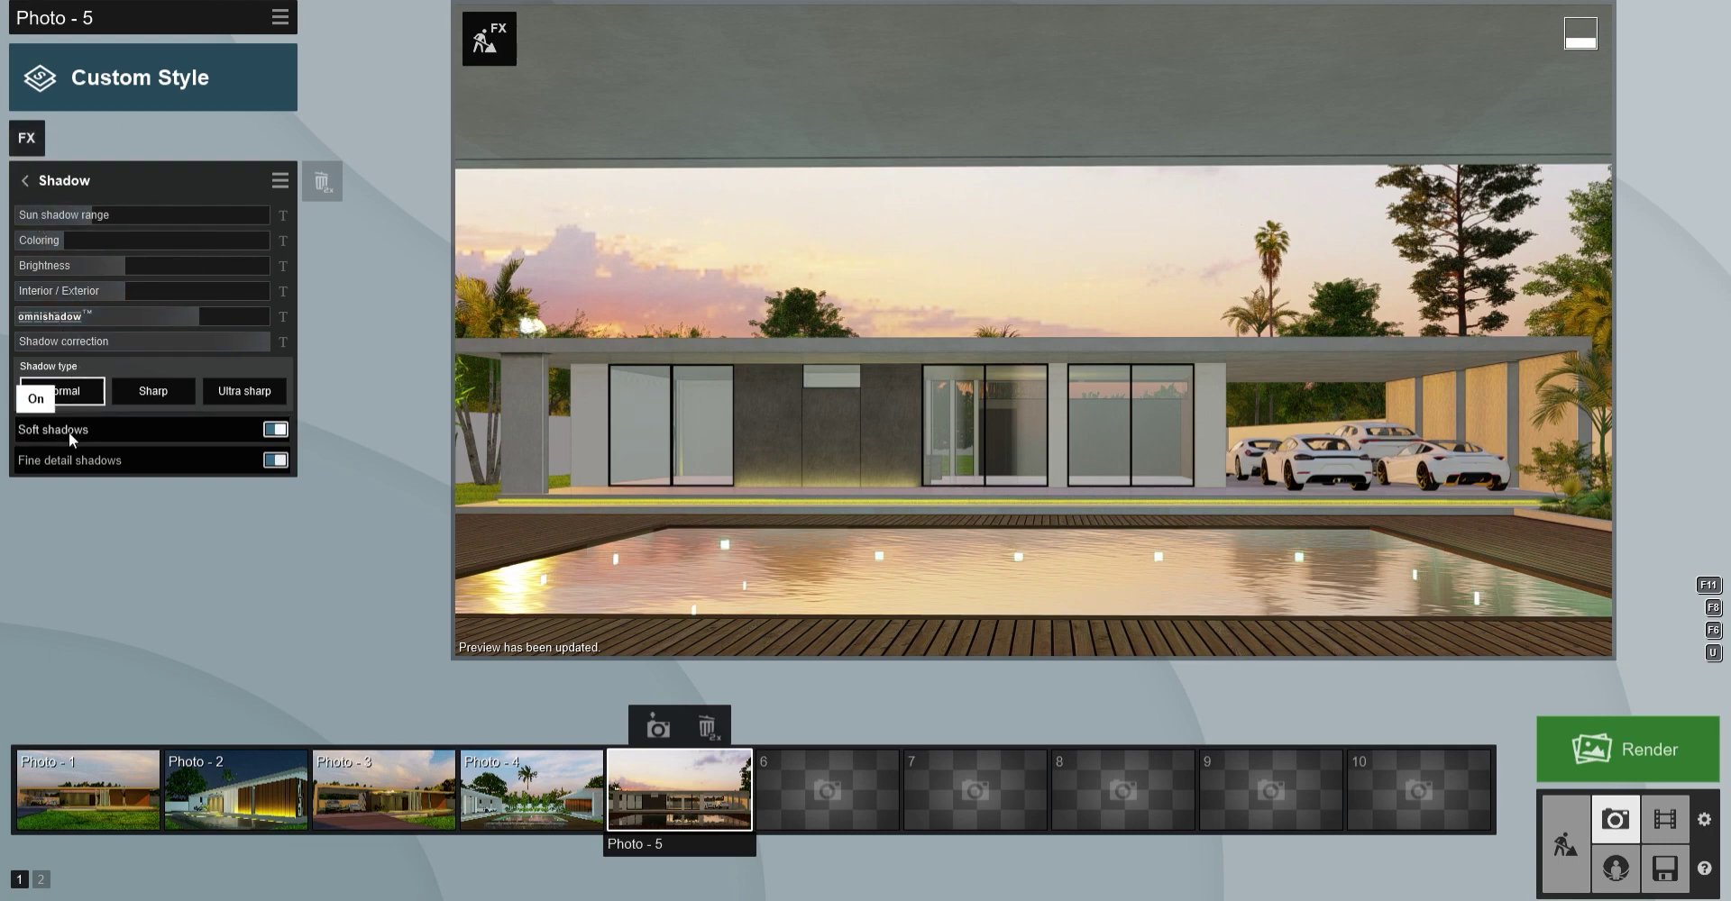
left_click(24, 180)
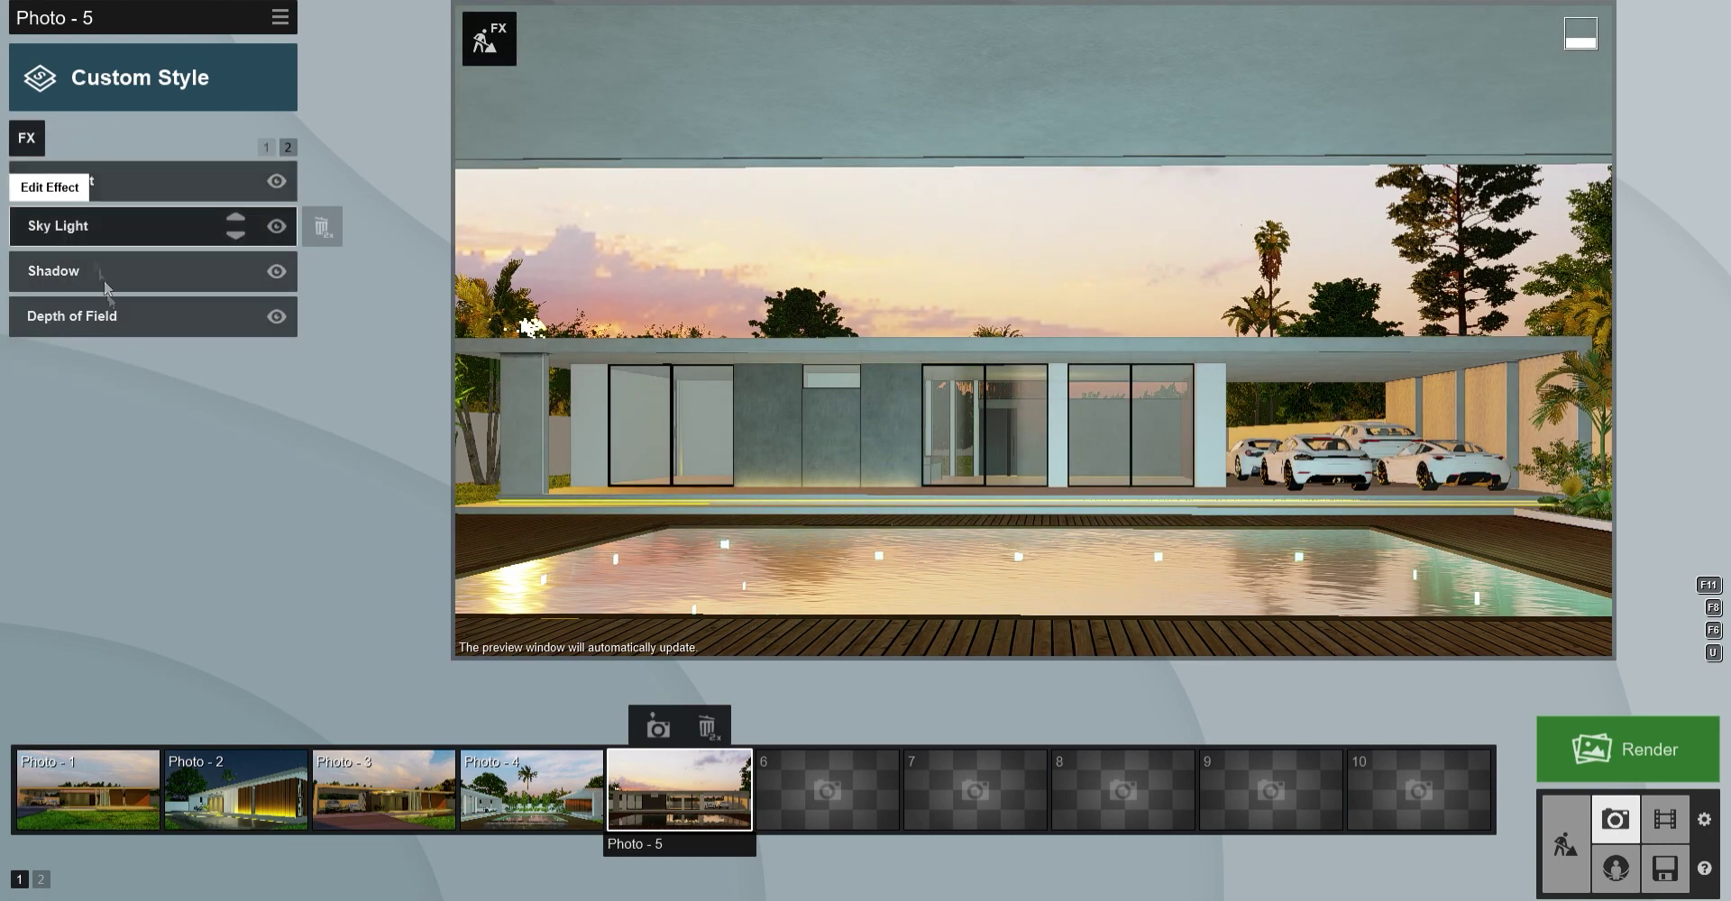
left_click(108, 317)
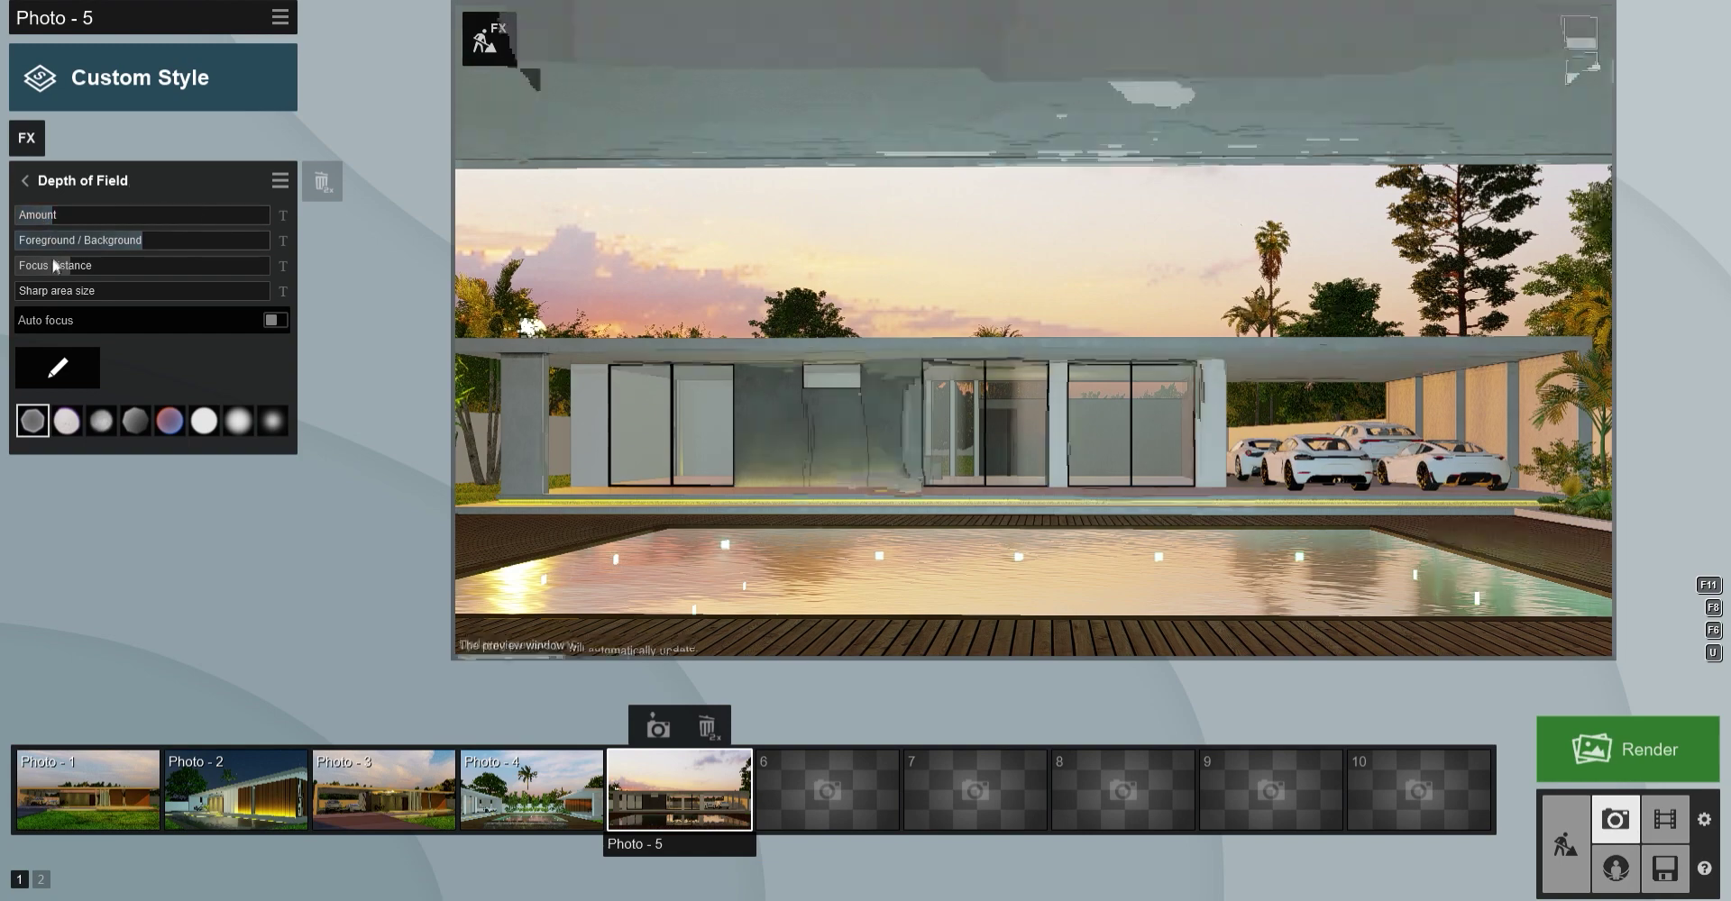
left_click(25, 180)
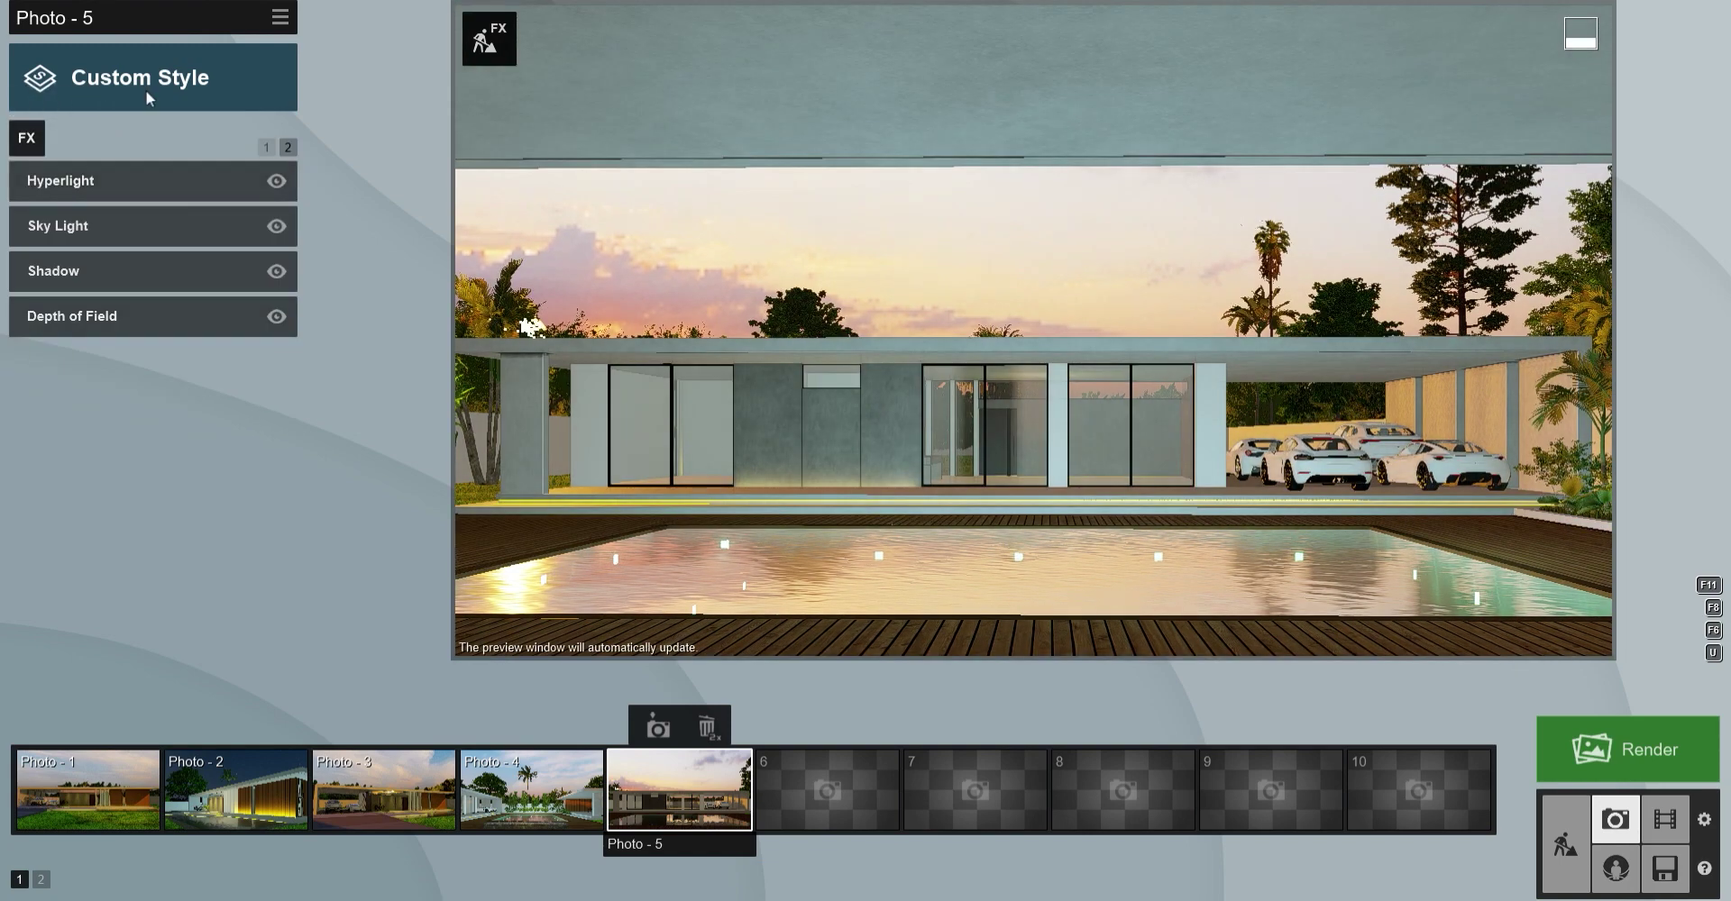
Render the Photo - 5 shot at the Desktop size of 1920x1080
left_click(694, 798)
left_click(1622, 749)
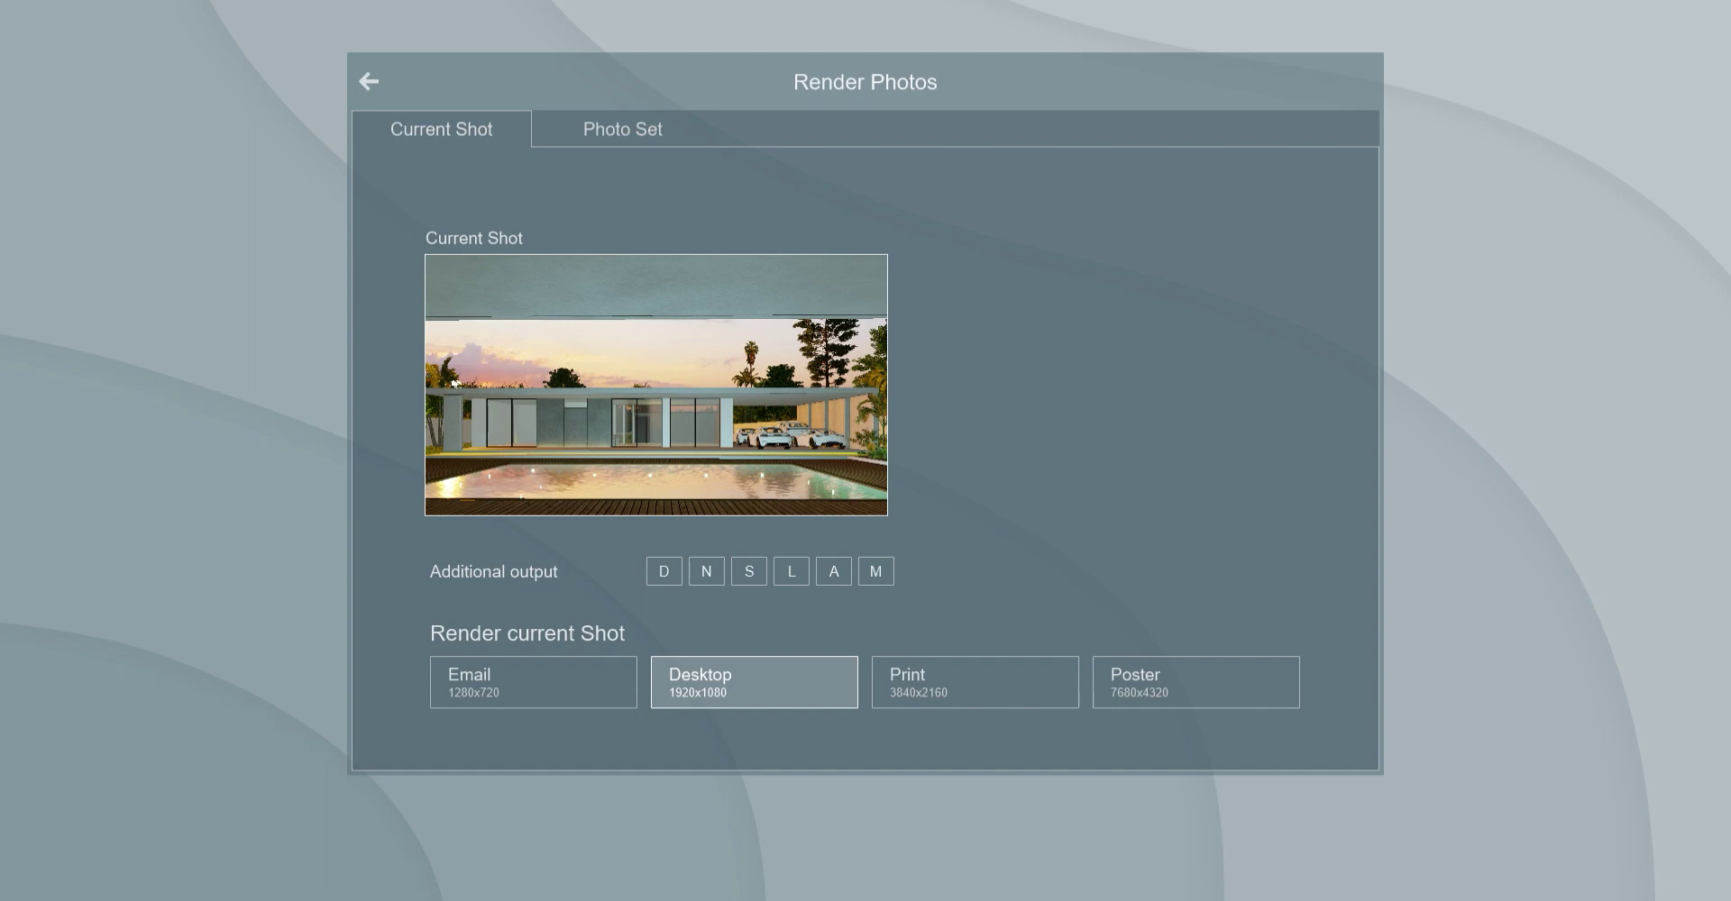
left_click(753, 683)
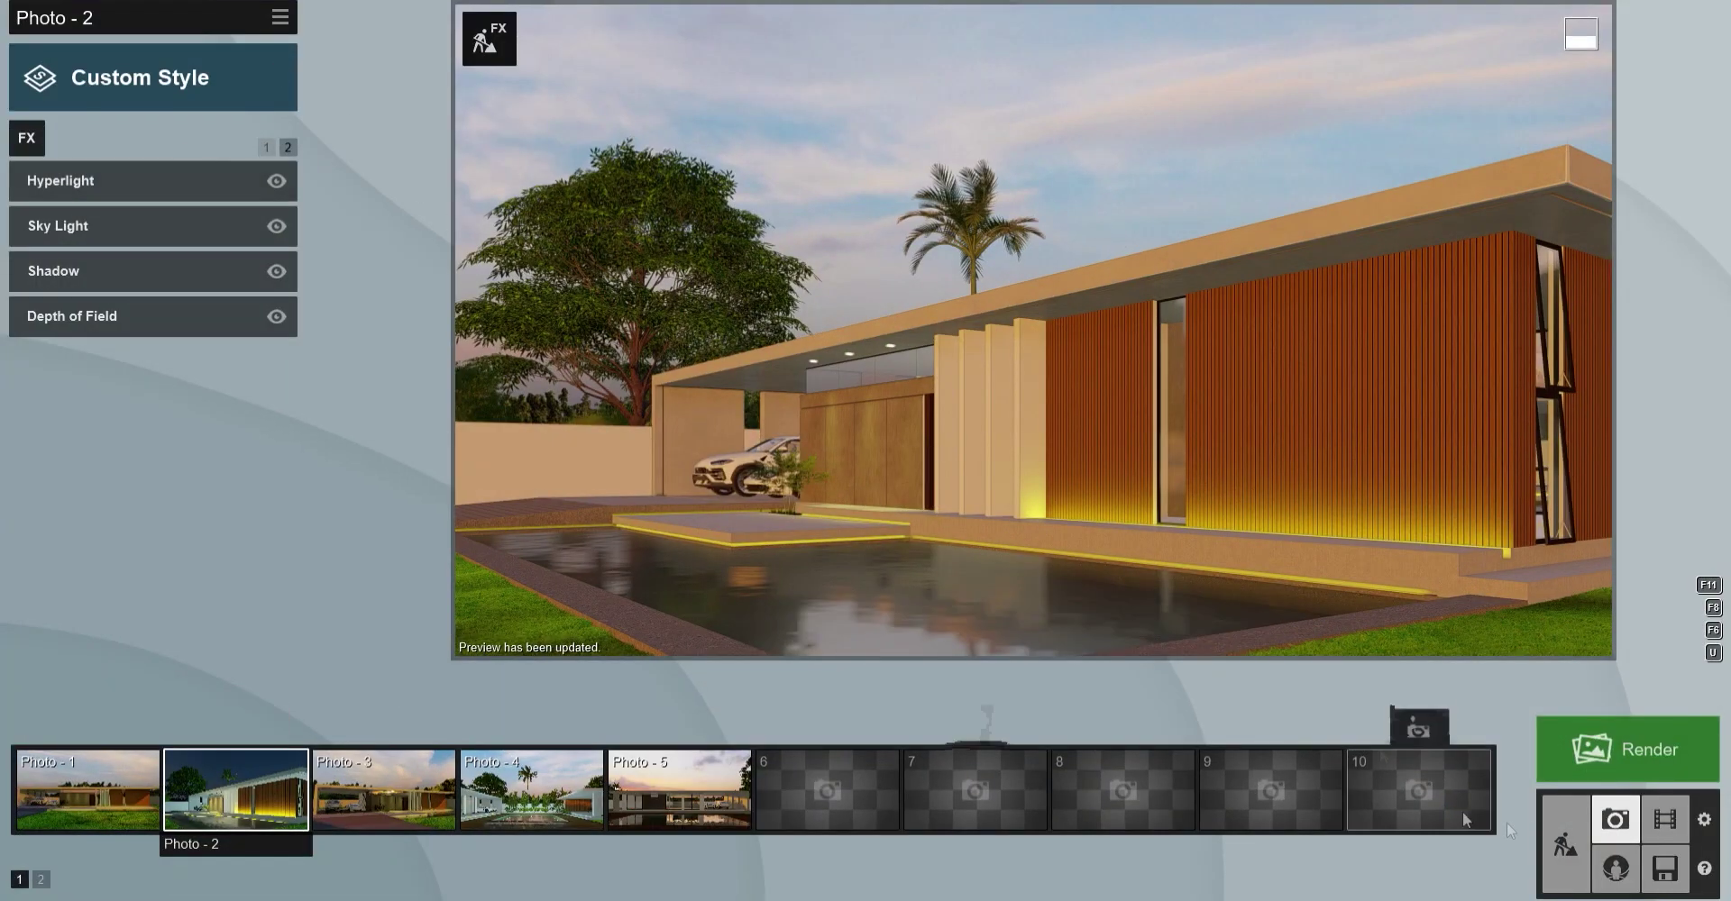
Render the Photo - 2 shot of the front facade at the Desktop size of 1920x1080 and close the finished render
left_click(1623, 748)
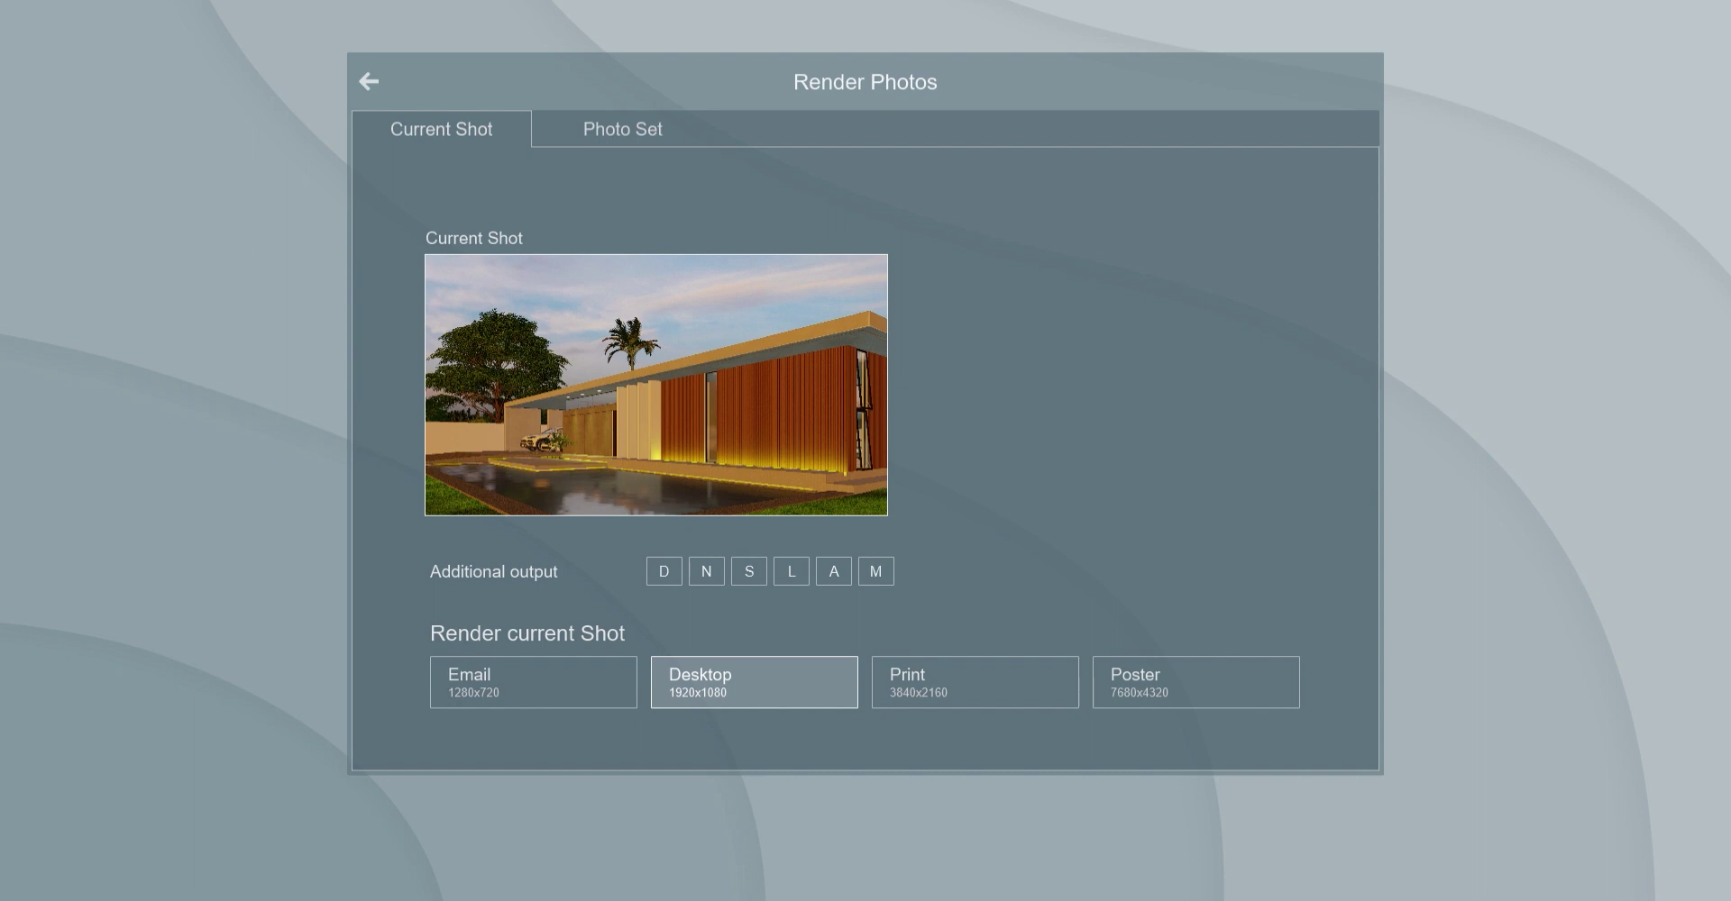
left_click(754, 683)
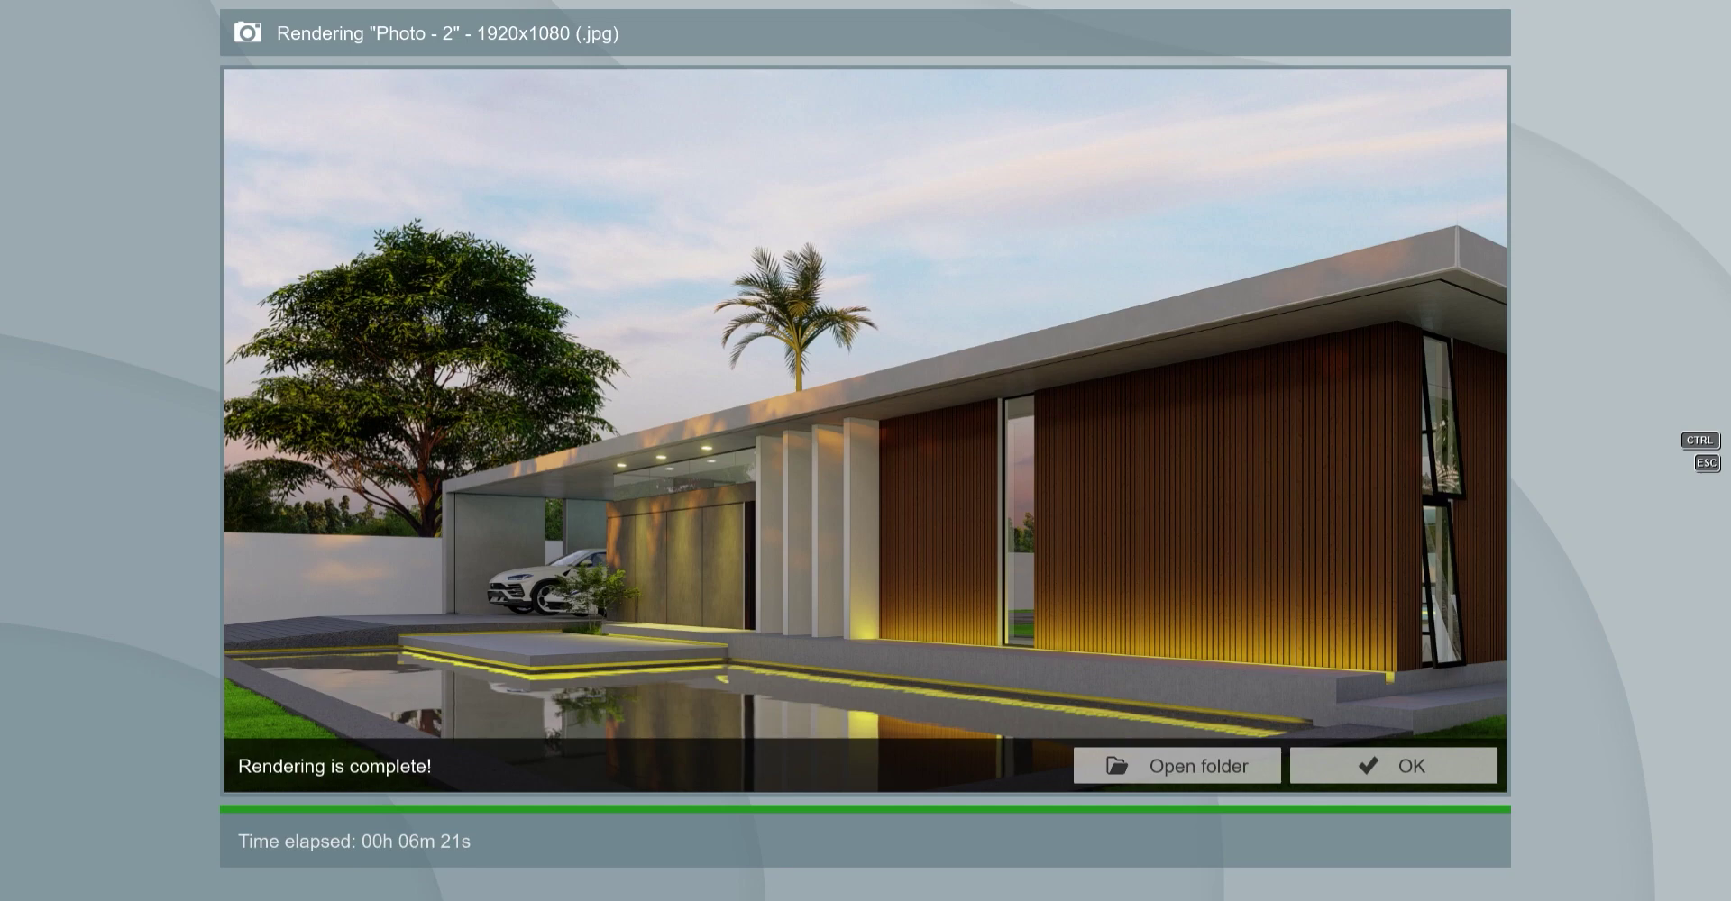
left_click(1425, 758)
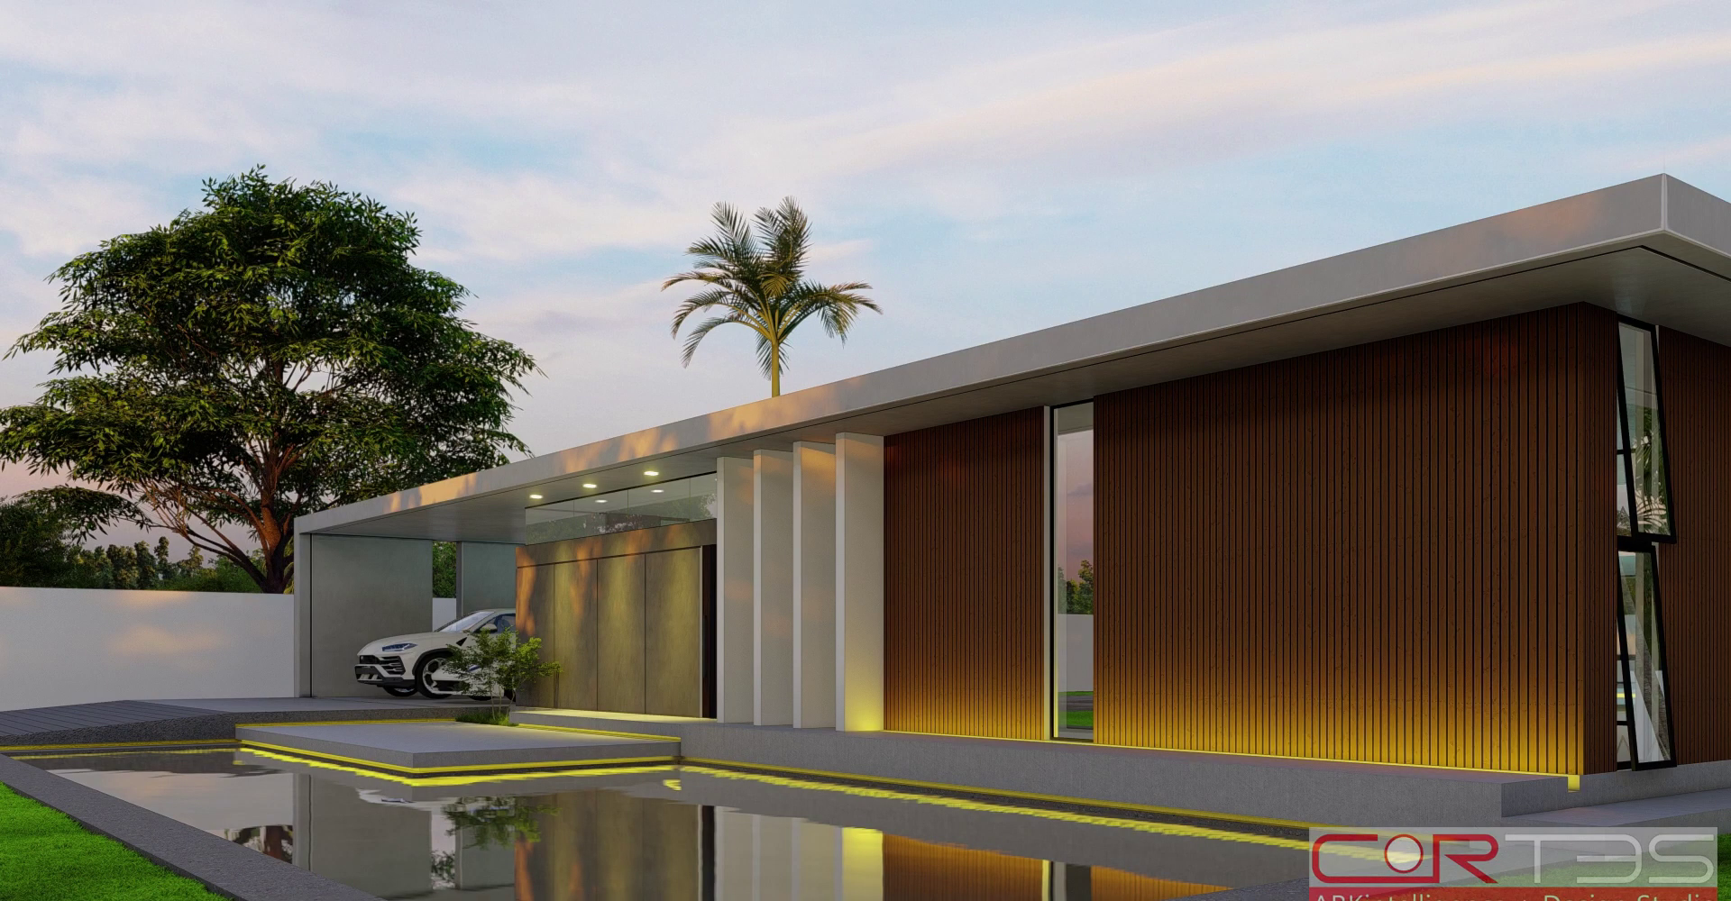